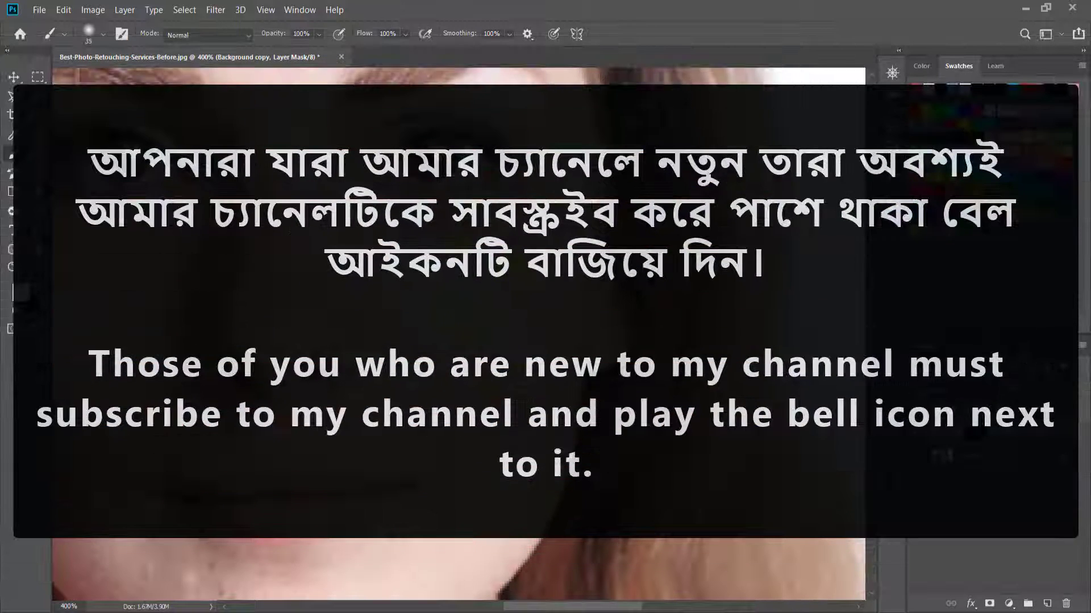
left_click_drag(465, 227, 588, 483)
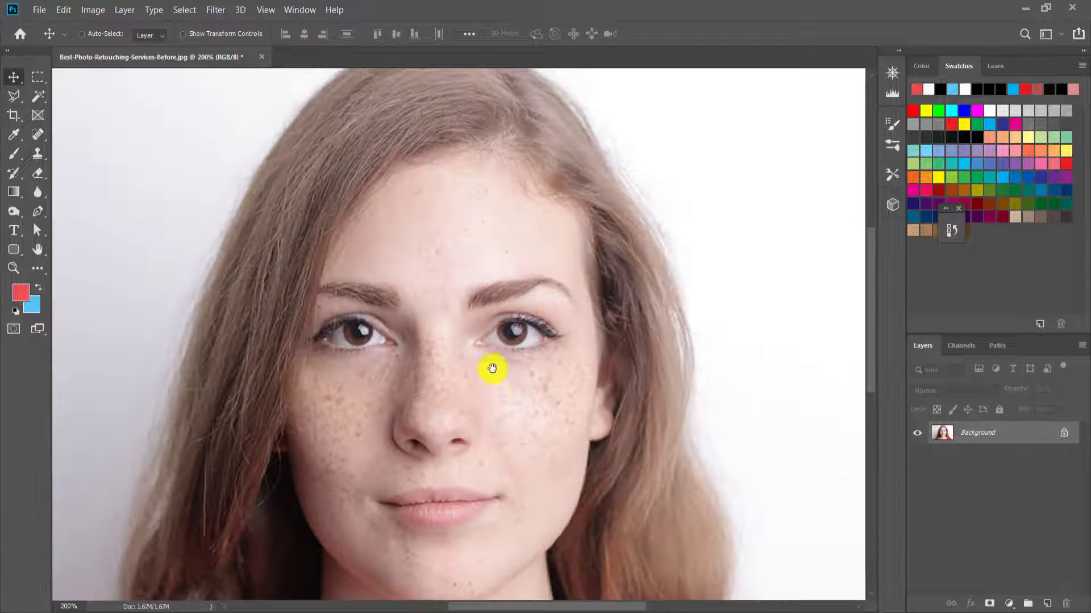
left_click_drag(492, 370, 494, 312)
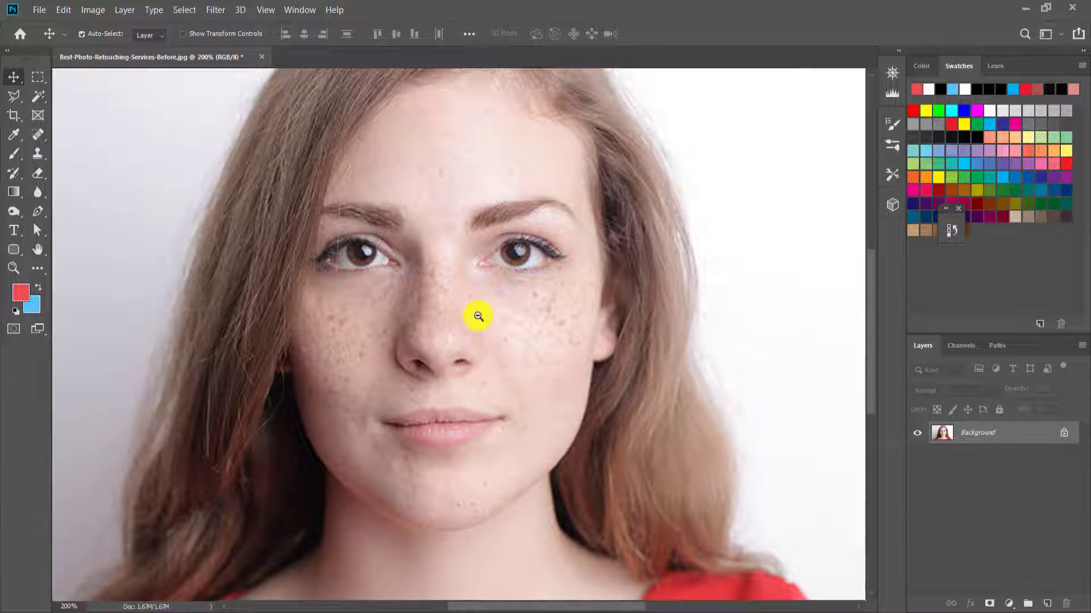
left_click(448, 312, "alt")
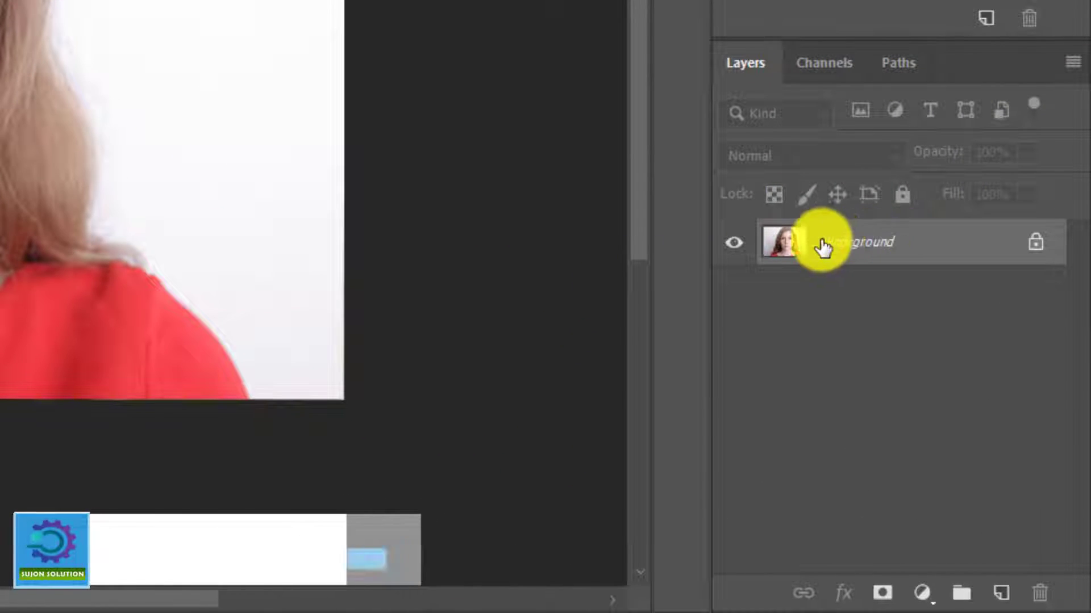
Duplicate the Background layer as "Background copy" in the same document
right_click(884, 245)
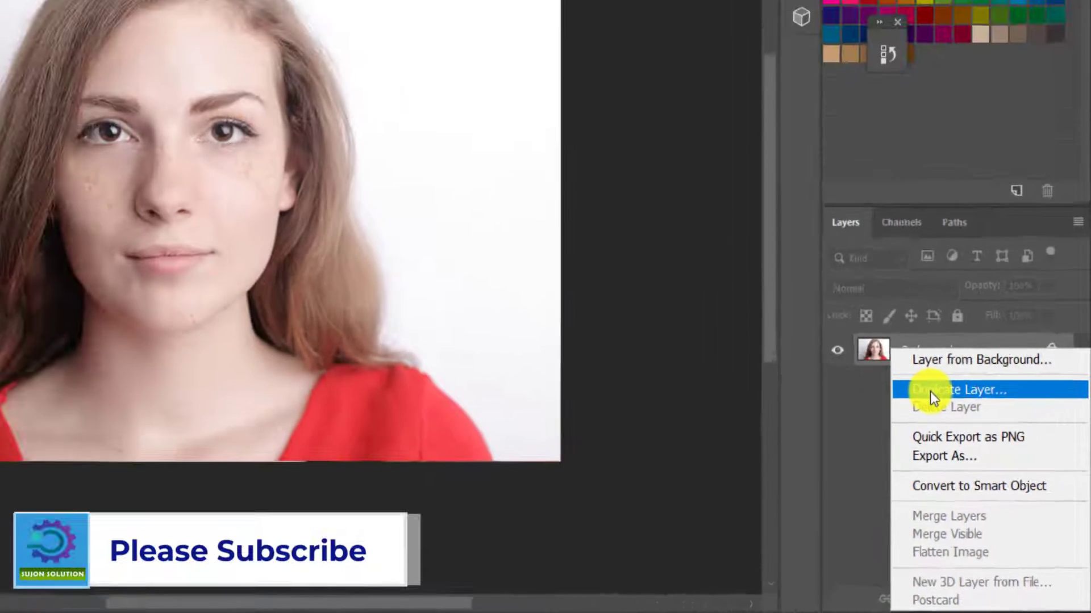
left_click(930, 391)
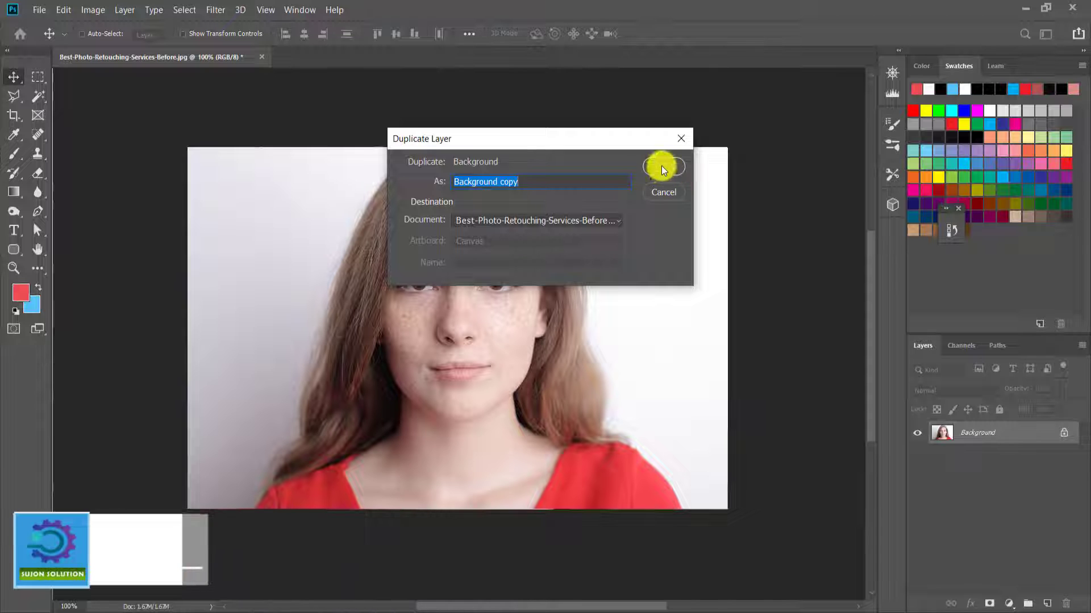
left_click(667, 168)
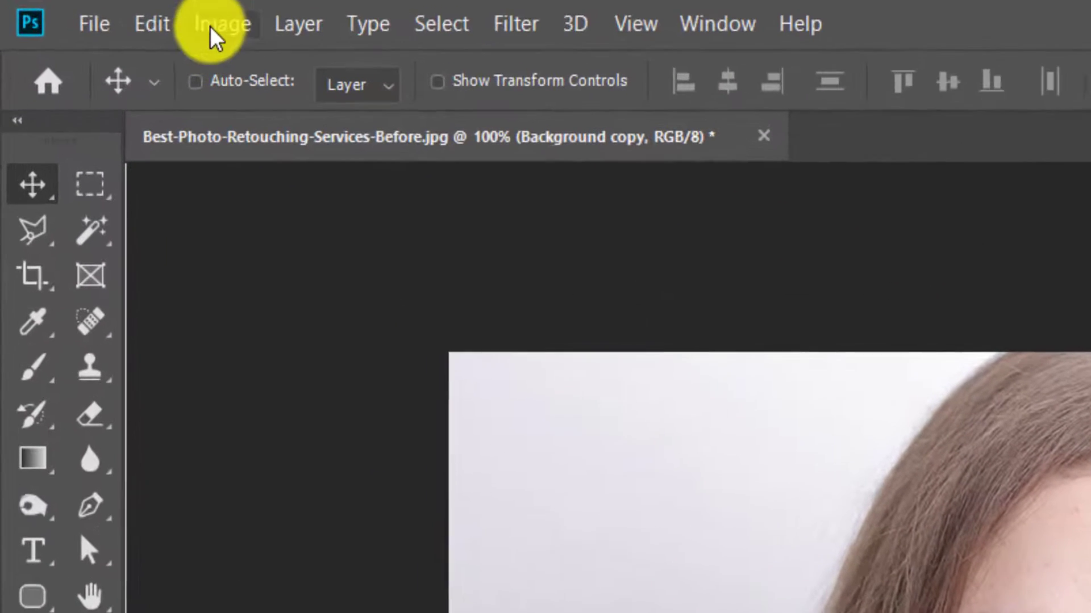
Invert the colours of the Background copy layer
left_click(137, 17)
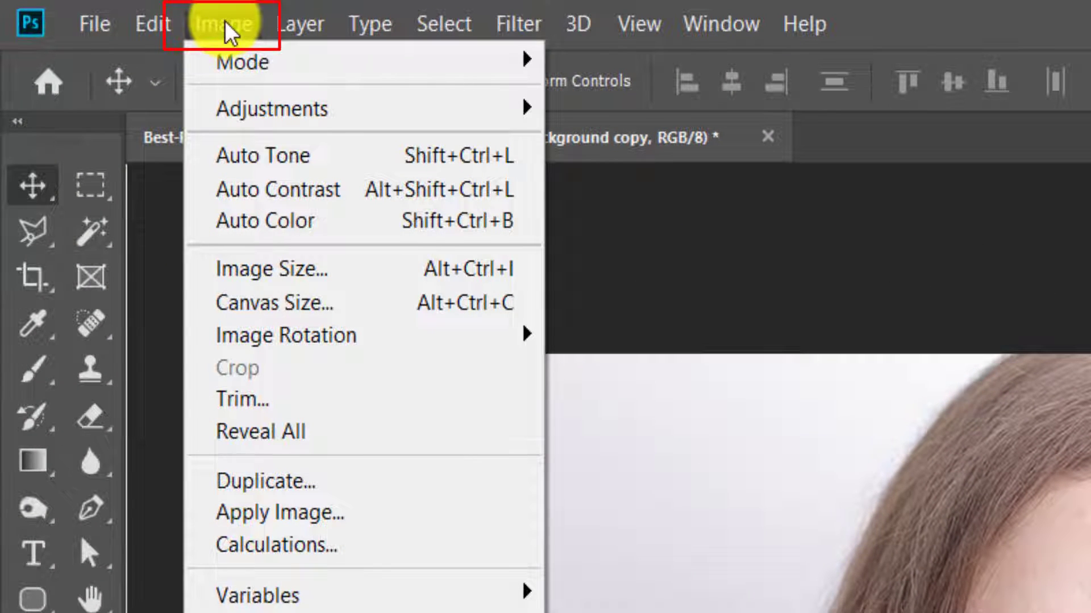
mouse_move(307, 117)
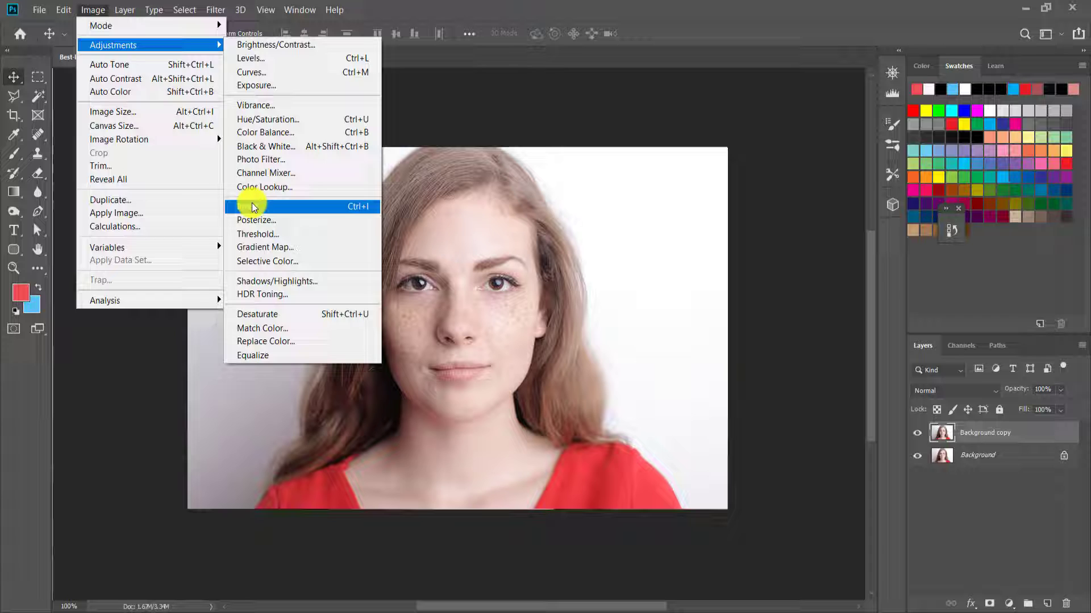
left_click(252, 206)
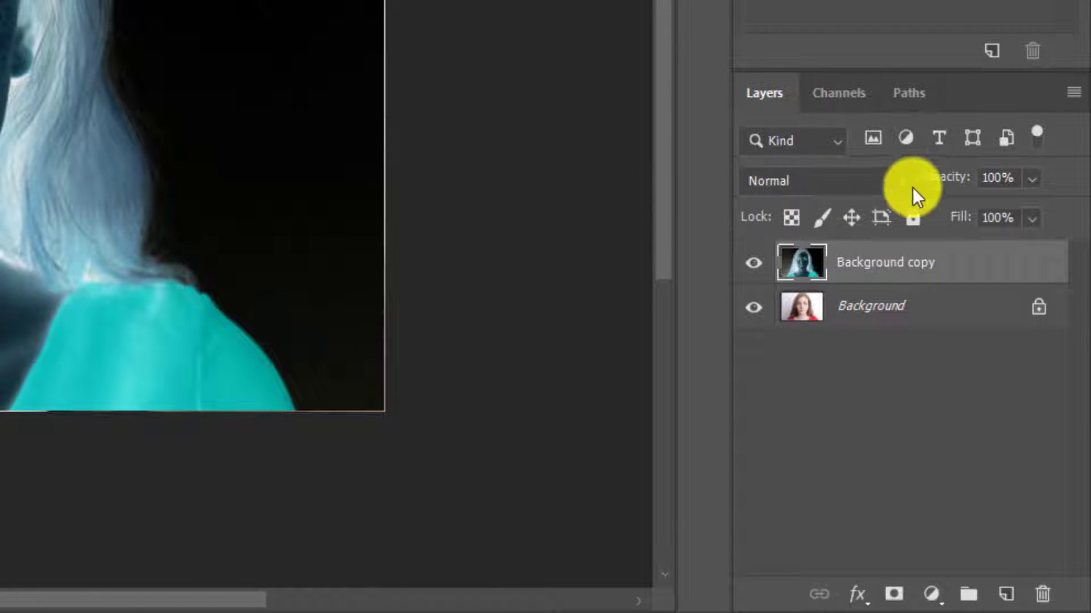
Set the blend mode of the Background copy layer to Vivid Light
left_click(814, 177)
scroll(813, 176, "down", 3)
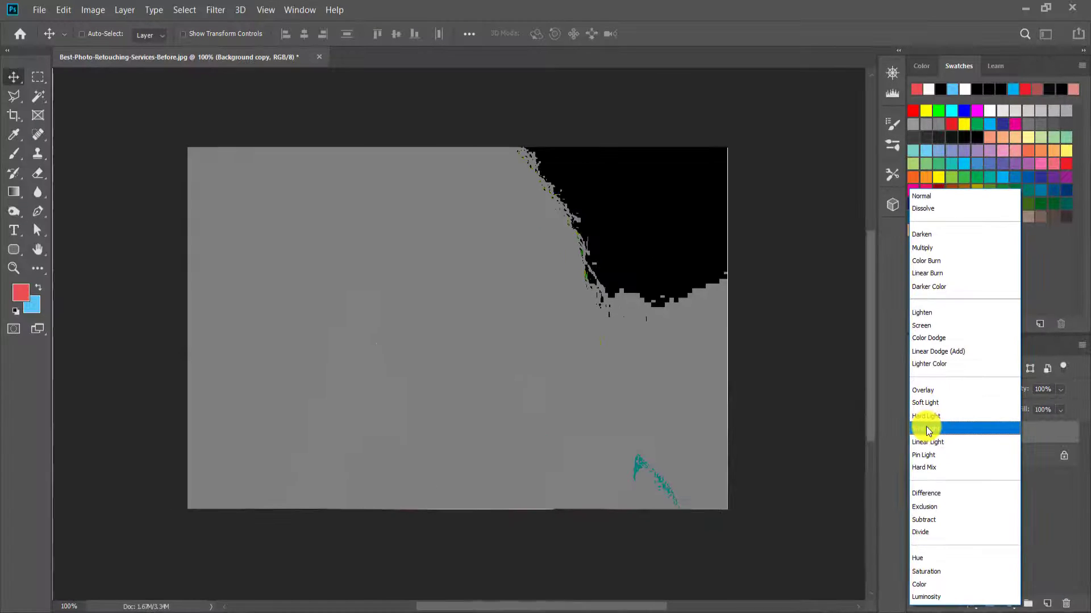
left_click(773, 254)
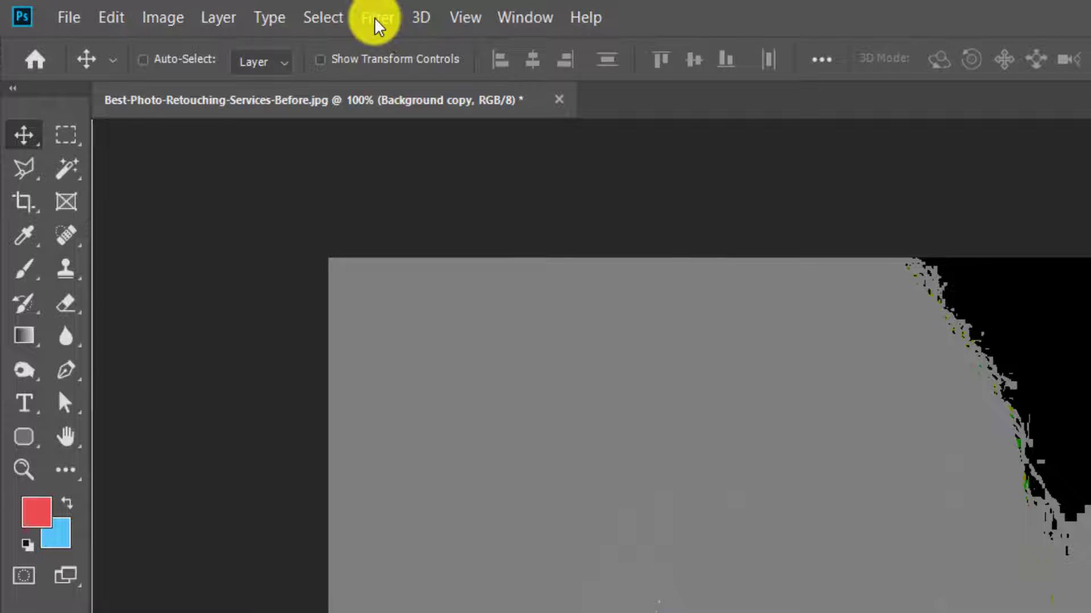
Apply a High Pass filter with a radius of 2.6 pixels to the Background copy layer
left_click(377, 18)
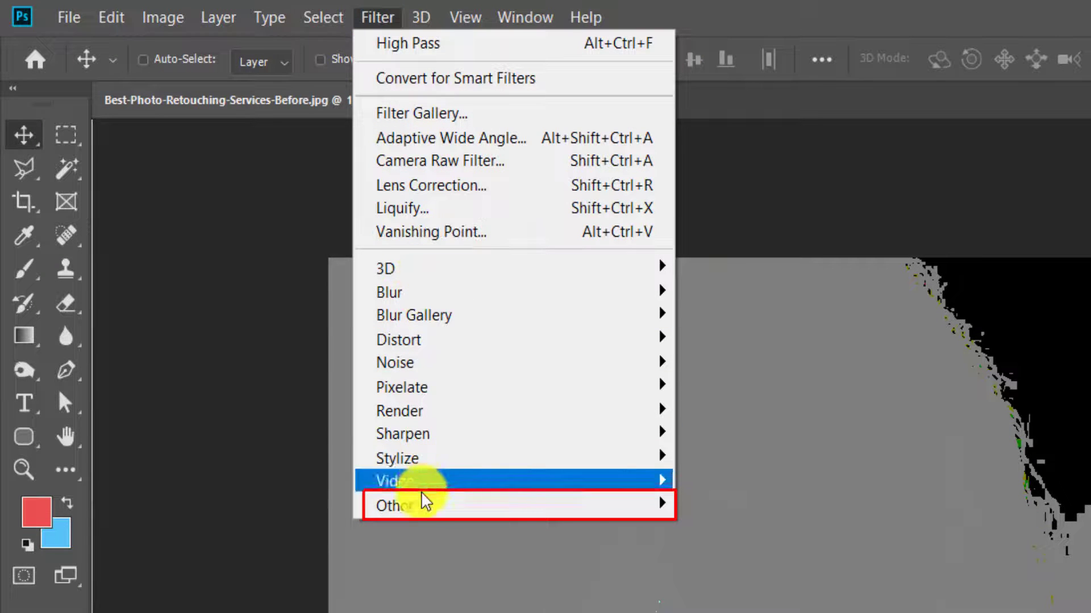
mouse_move(468, 509)
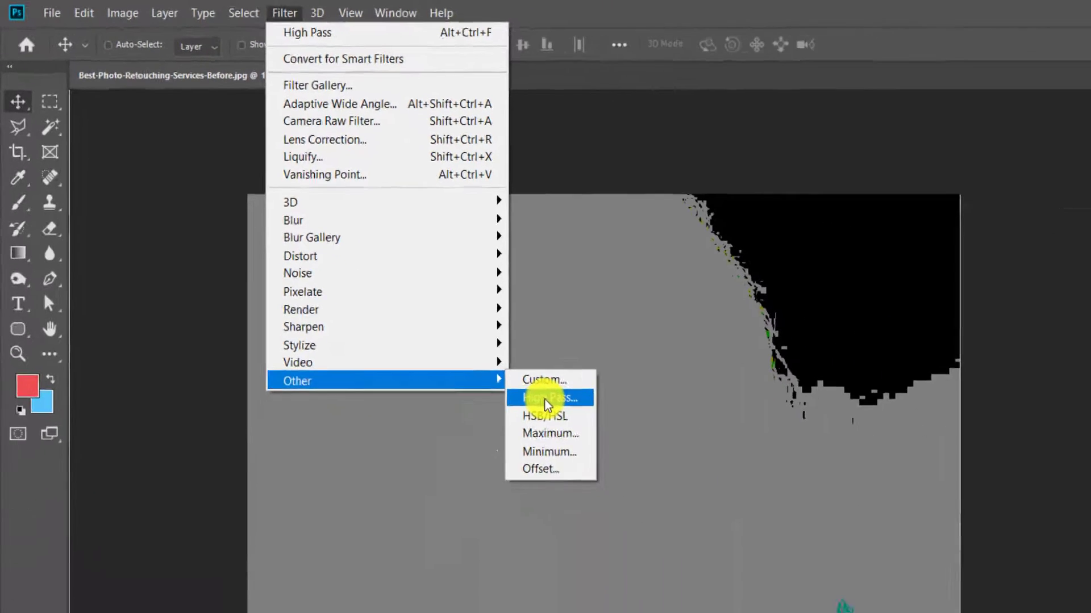
left_click(546, 400)
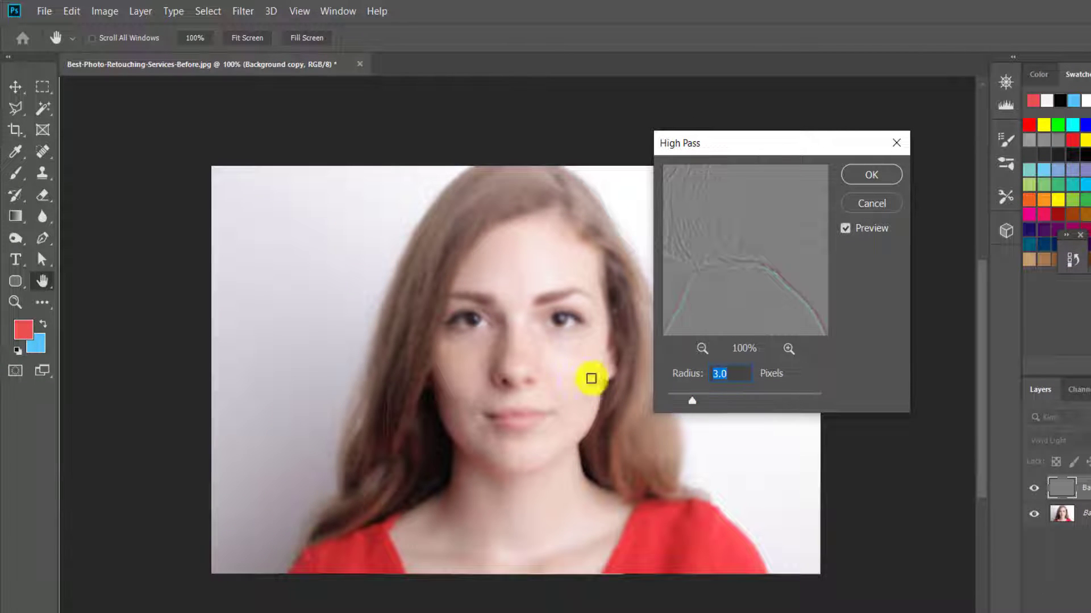
left_click(557, 359, "ctrl")
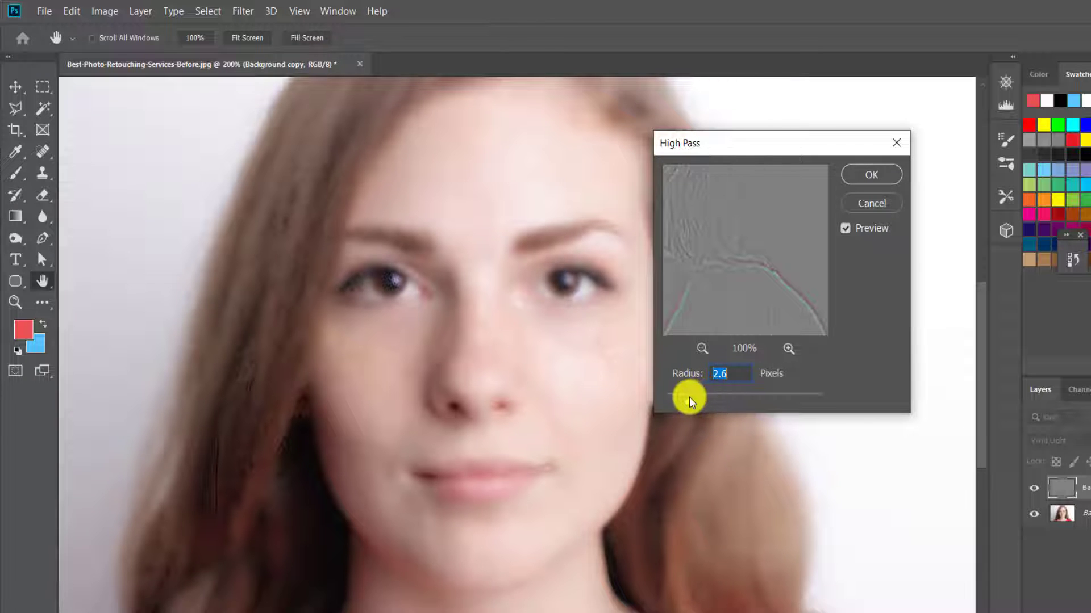
left_click(872, 176)
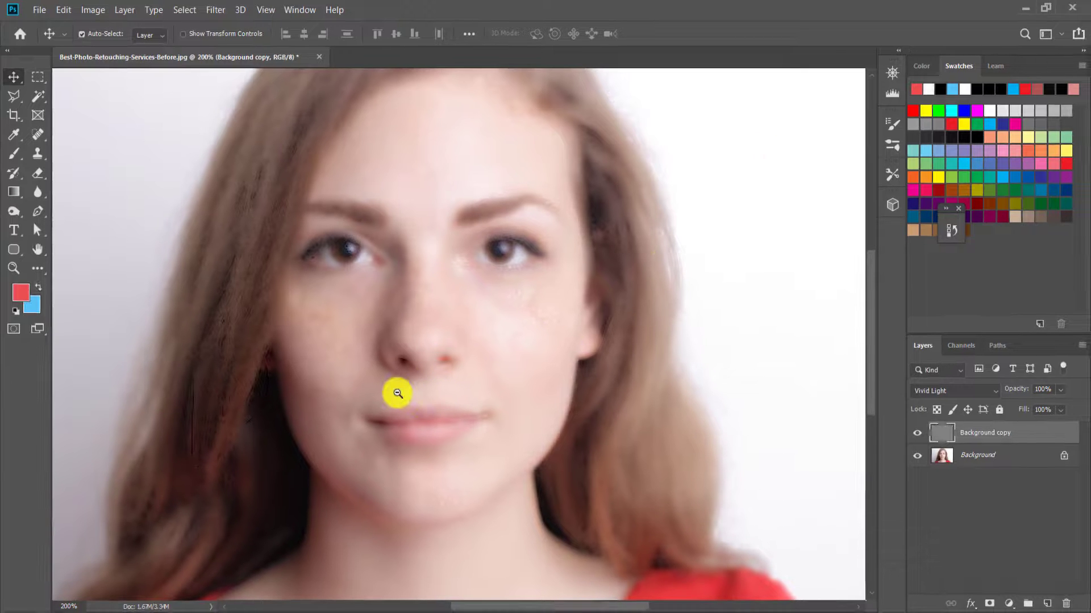
Add a layer mask to the Background copy layer and fill it with the black Background Color at 100% opacity
left_click(398, 394, "alt")
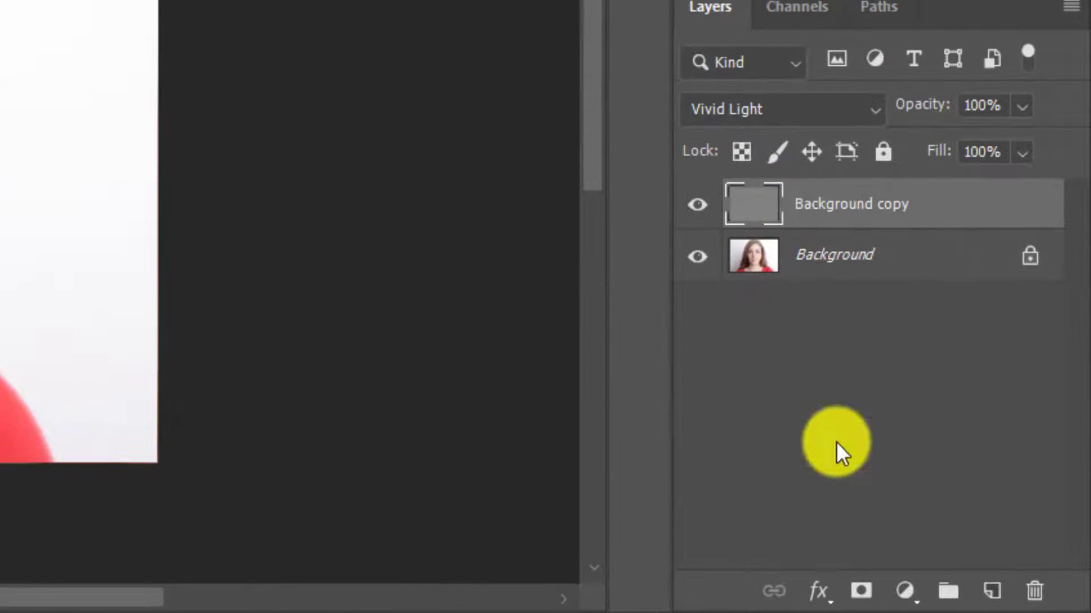
left_click(860, 590)
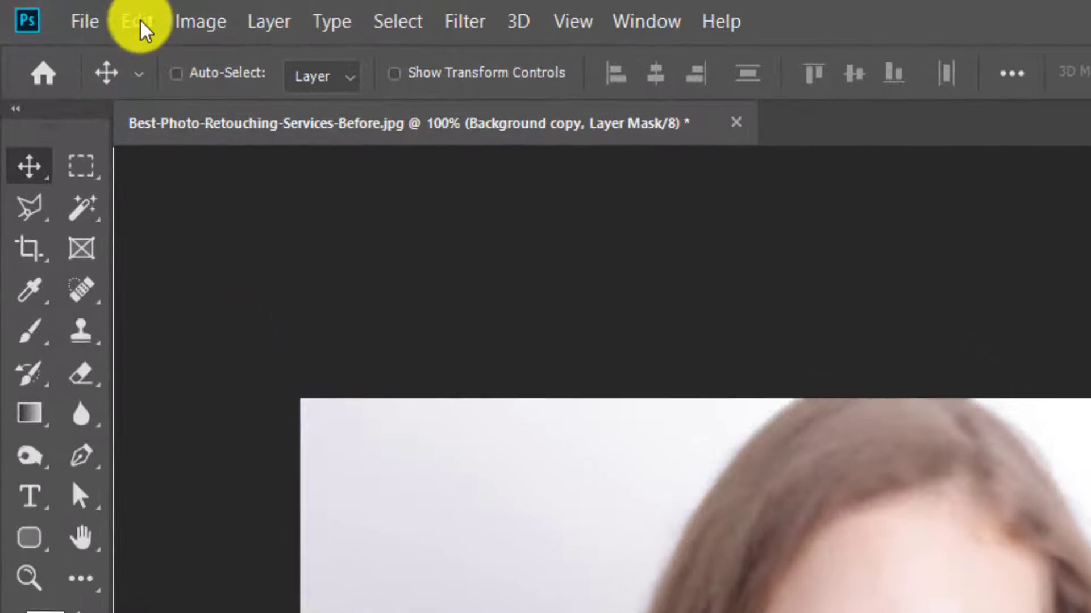
left_click(139, 28)
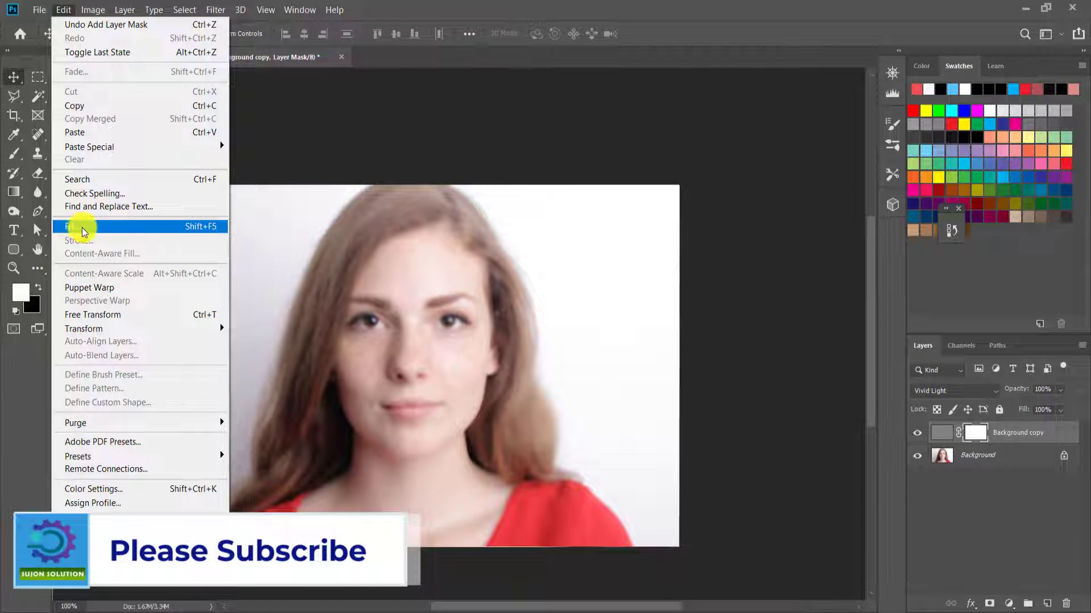
left_click(82, 227)
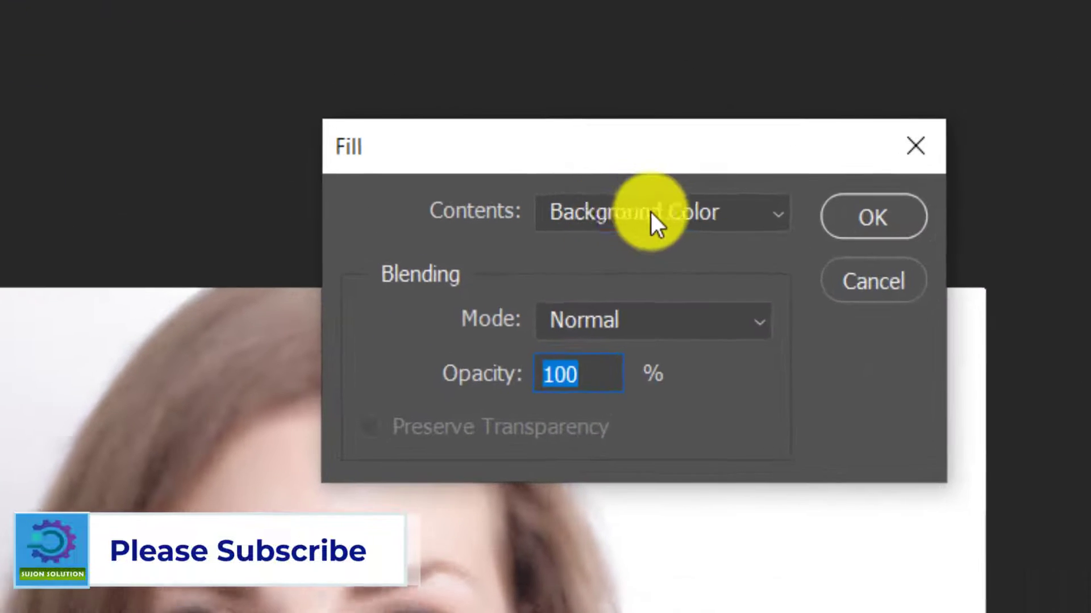
left_click(528, 154)
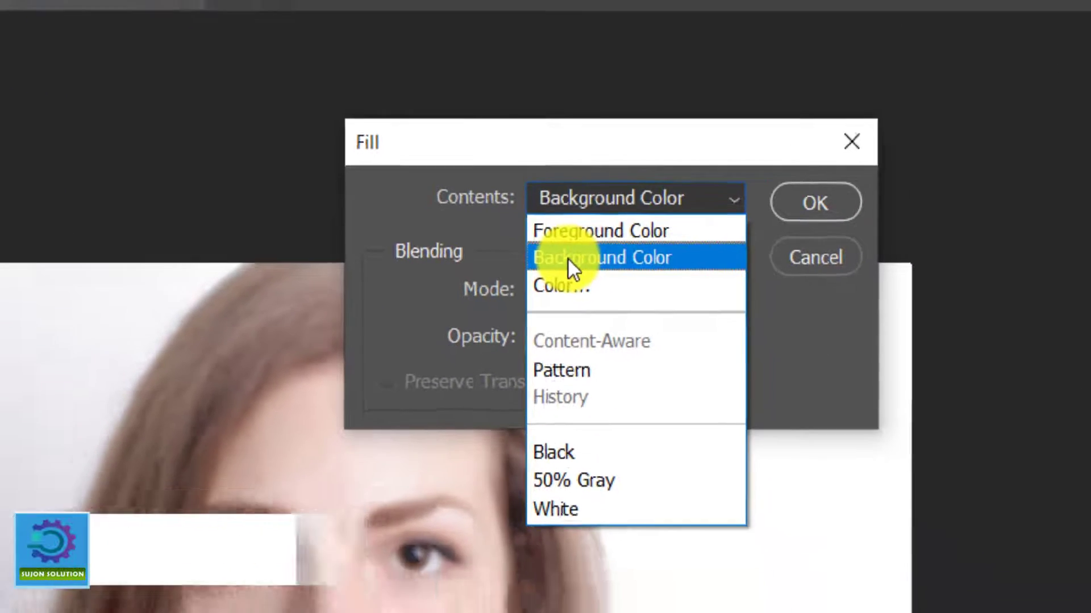
left_click(603, 286)
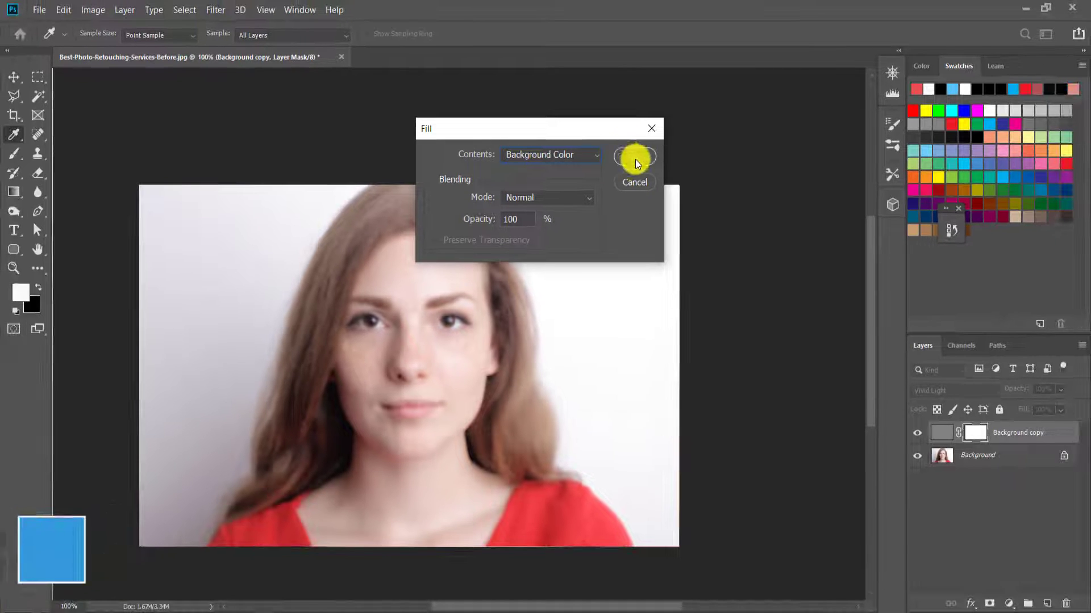
left_click(627, 156)
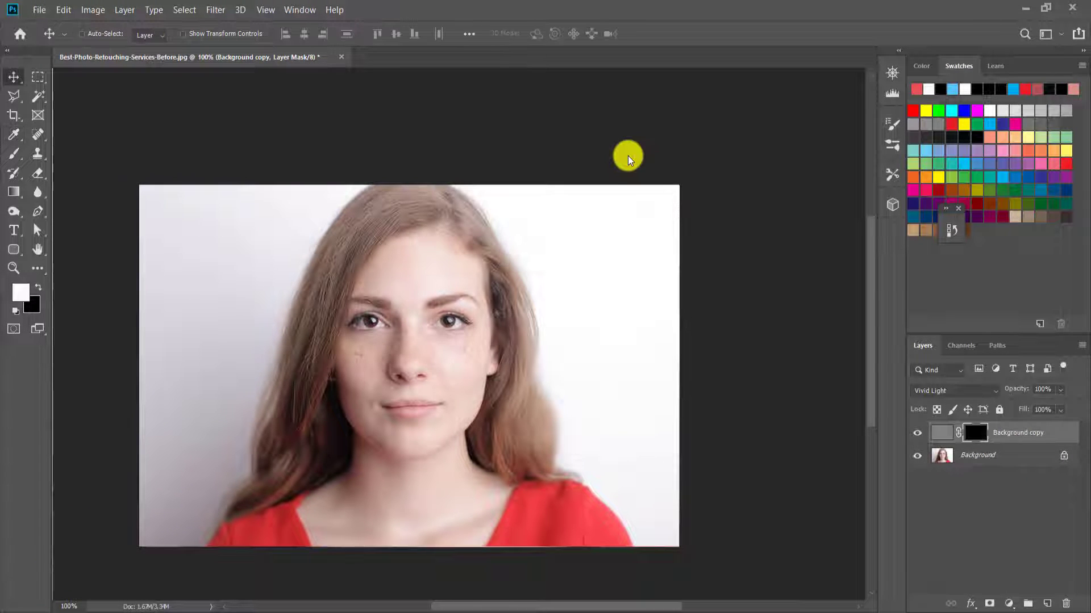
Activate the Brush tool with opacity, flow and smoothing all at 100%
left_click(415, 329)
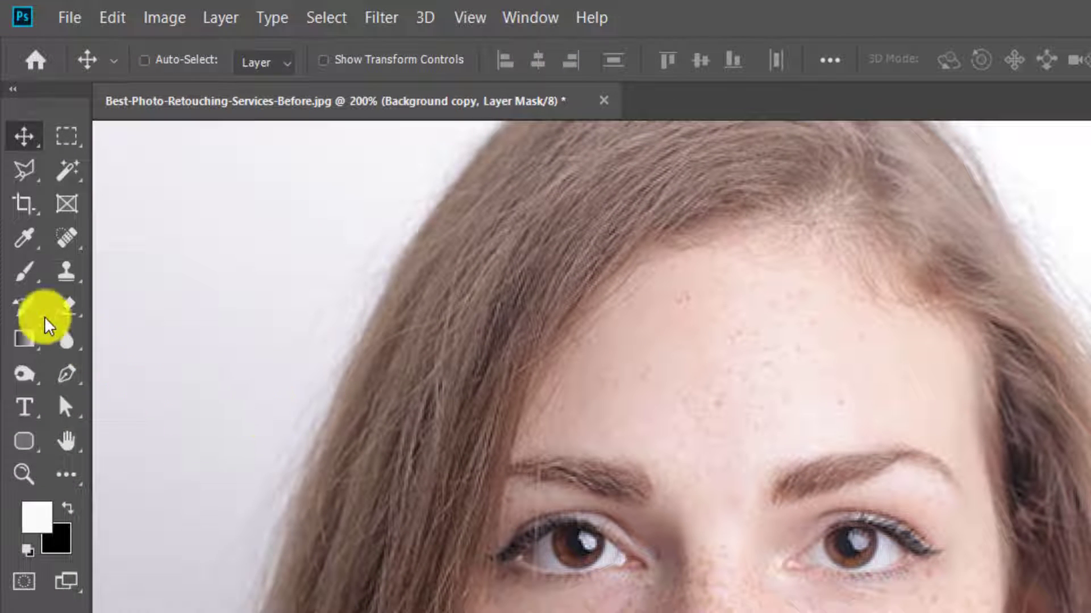
left_click(25, 274)
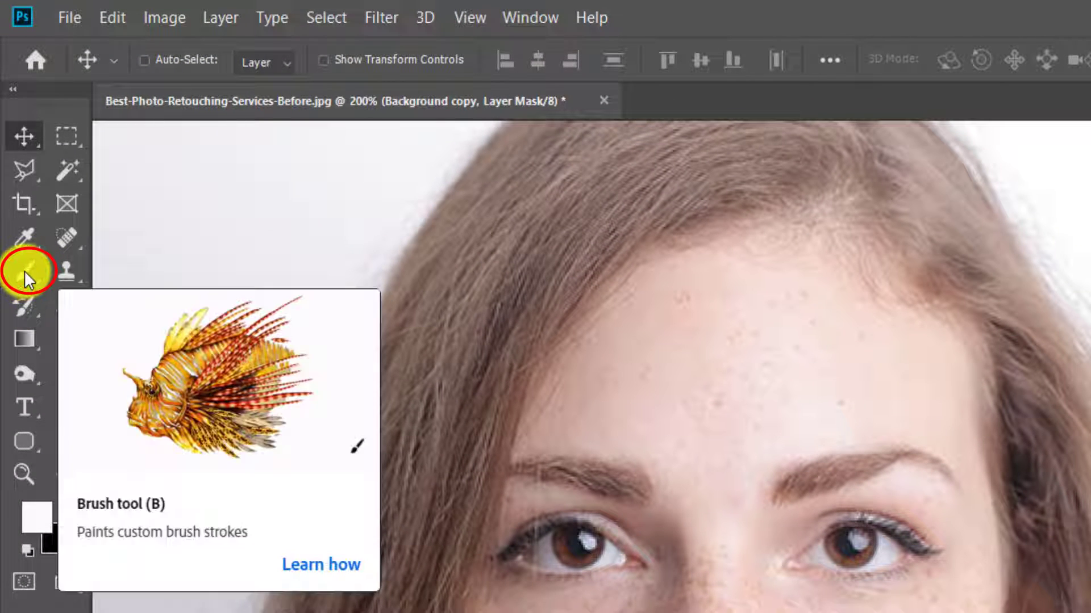
left_click(26, 274)
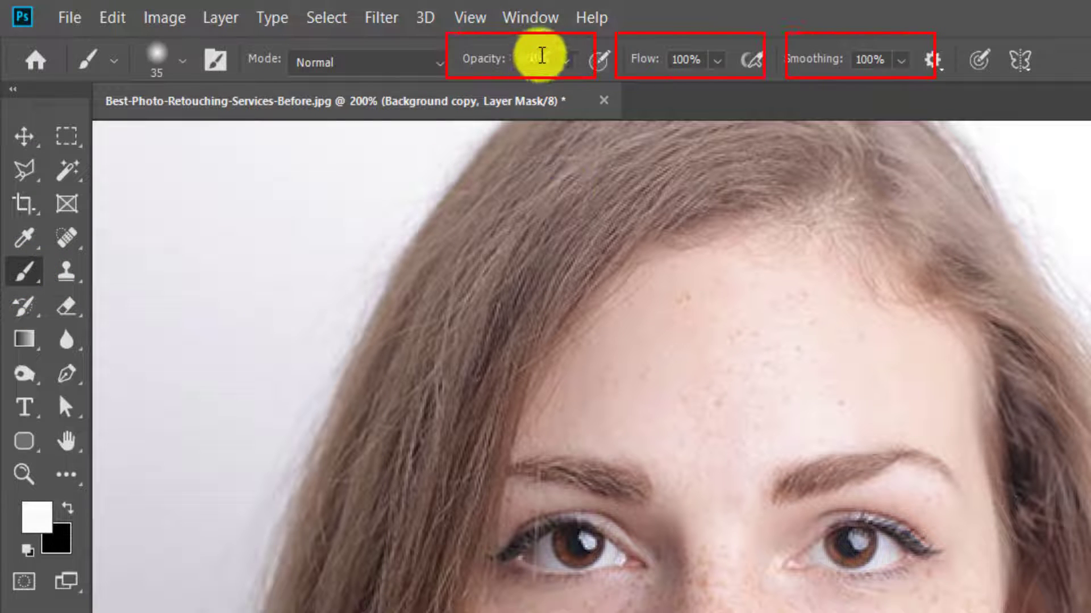
left_click(516, 57)
left_click(705, 59)
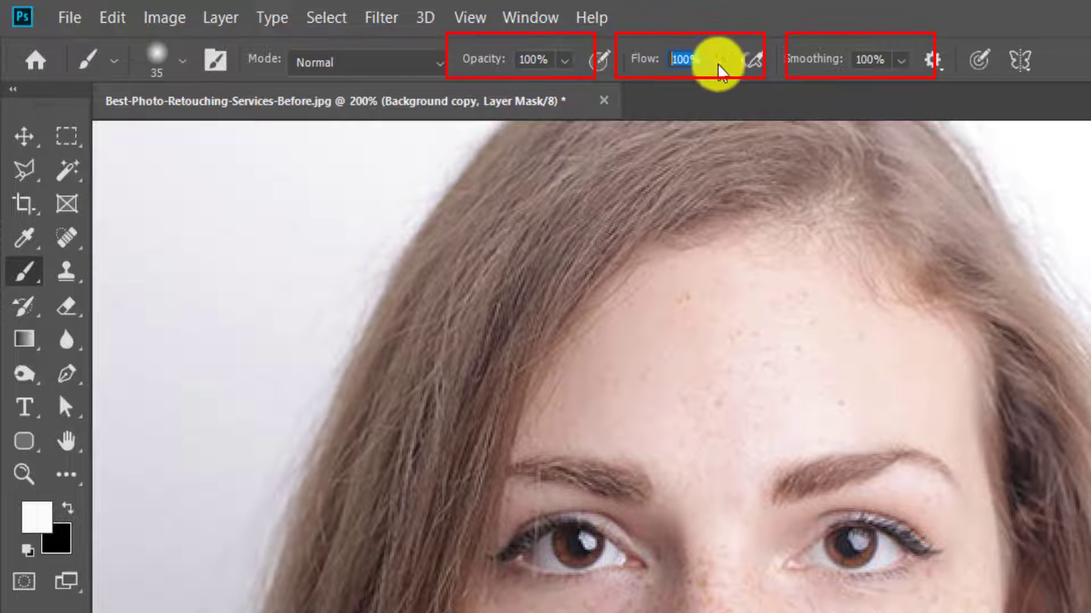
left_click(869, 59)
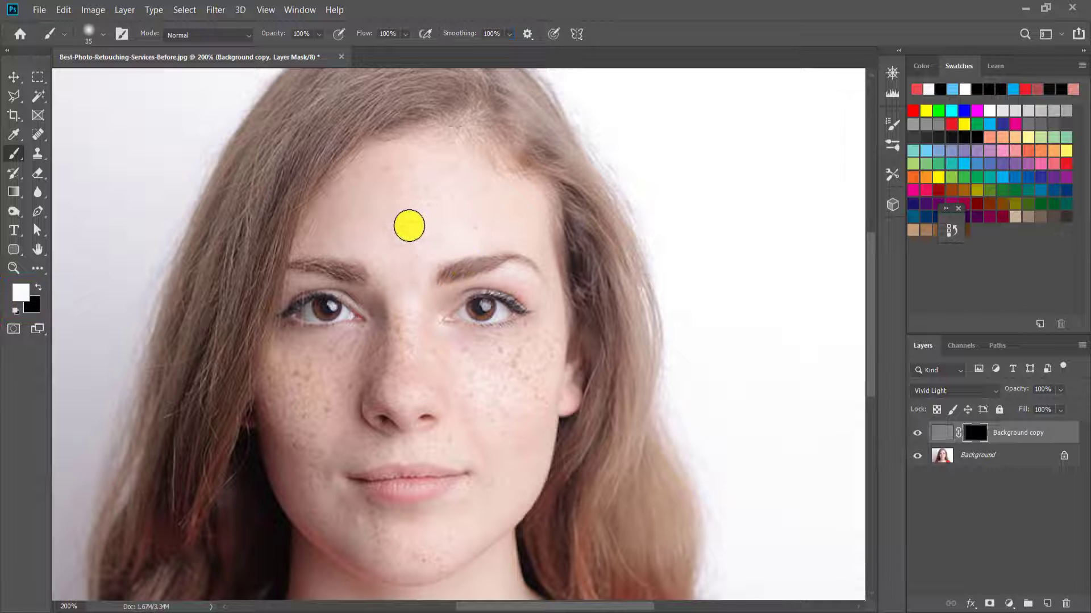
Paint white on the layer mask over the forehead to smooth its skin, using the soft 35-pixel brush
left_click(416, 195, "ctrl")
left_click(416, 194, "ctrl")
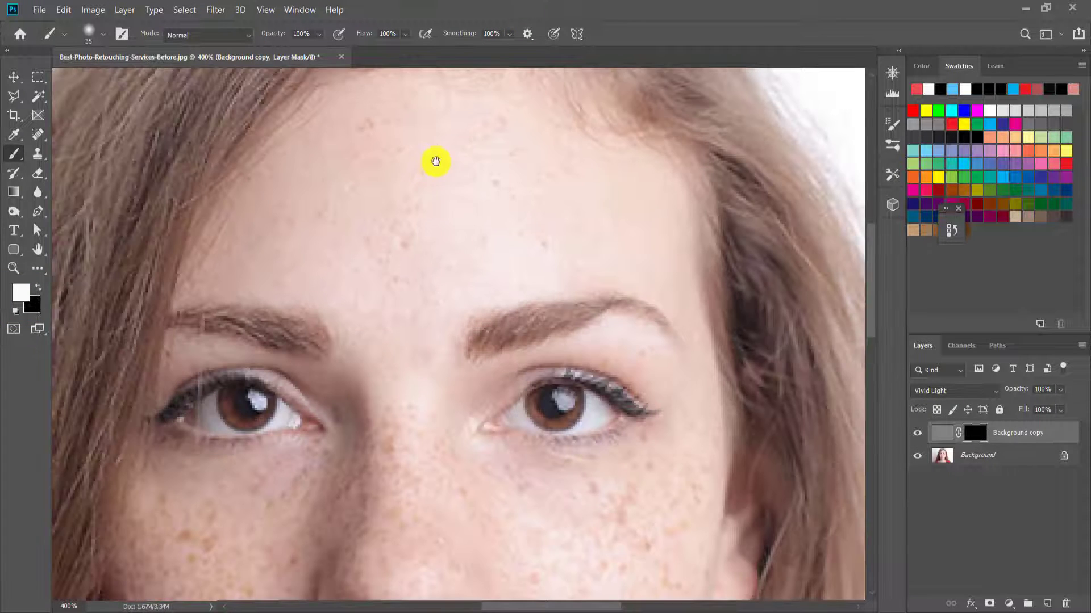
scroll(397, 181, "up", 2)
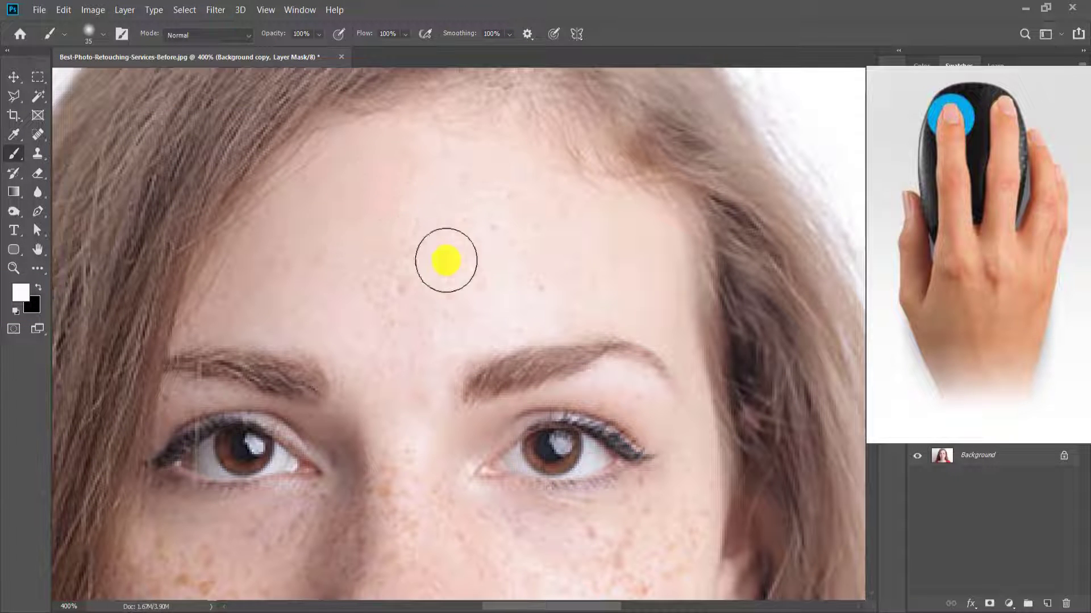
left_click_drag(315, 261, 356, 248)
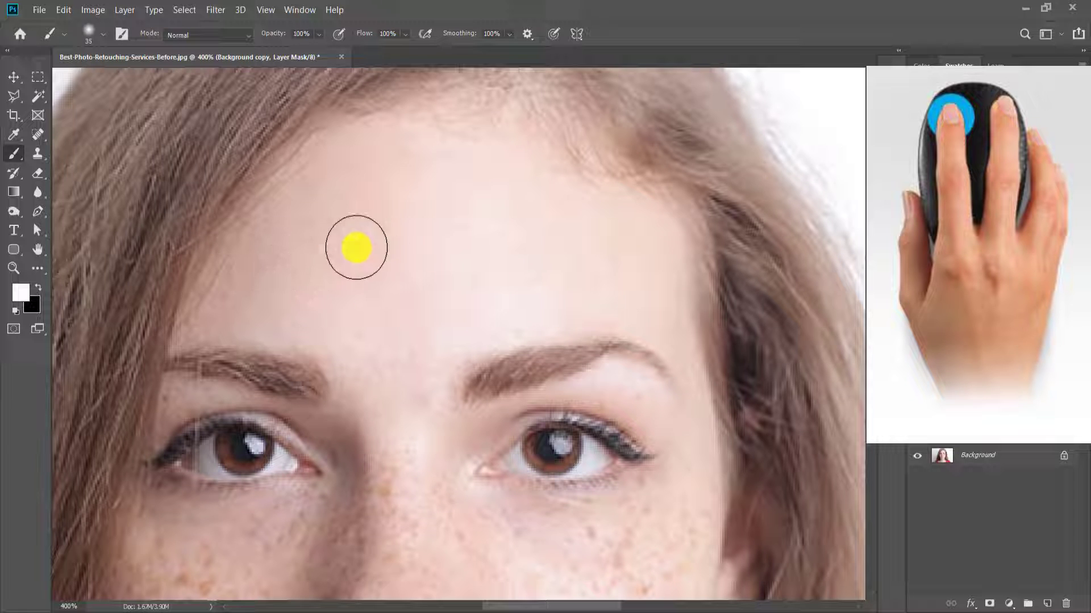
Paint white on the layer mask over the nose and cheeks to soften the freckles, avoiding the eyes
left_click_drag(448, 300, 475, 145)
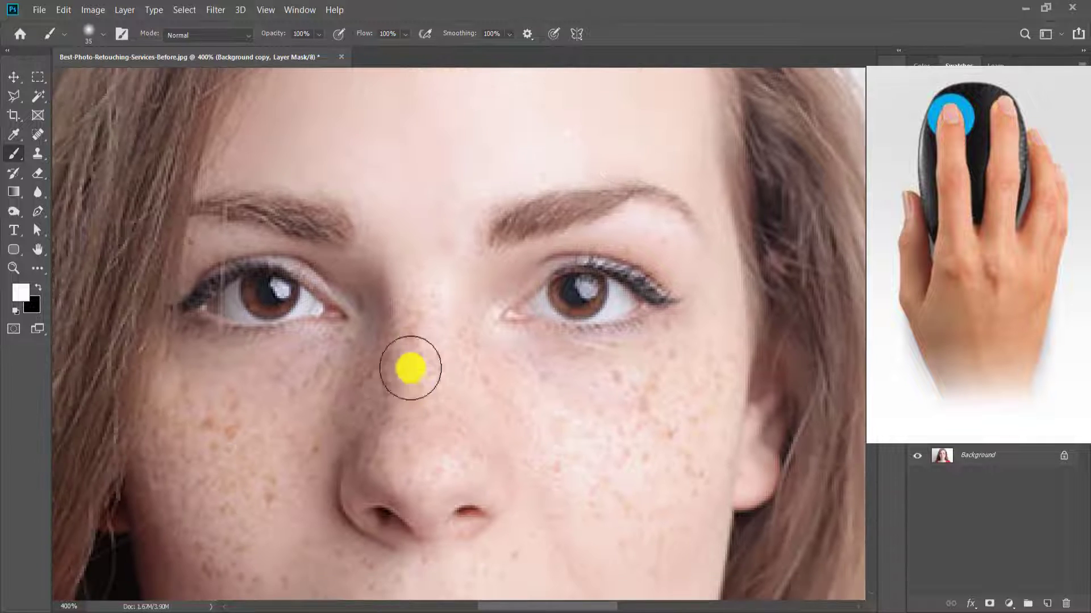
left_click_drag(417, 378, 451, 417)
mouse_move(372, 386)
left_mouse_down()
mouse_move(298, 399)
mouse_move(359, 352)
mouse_move(303, 370)
mouse_move(341, 355)
mouse_move(267, 406)
mouse_move(171, 390)
mouse_move(168, 454)
mouse_move(244, 426)
left_mouse_up()
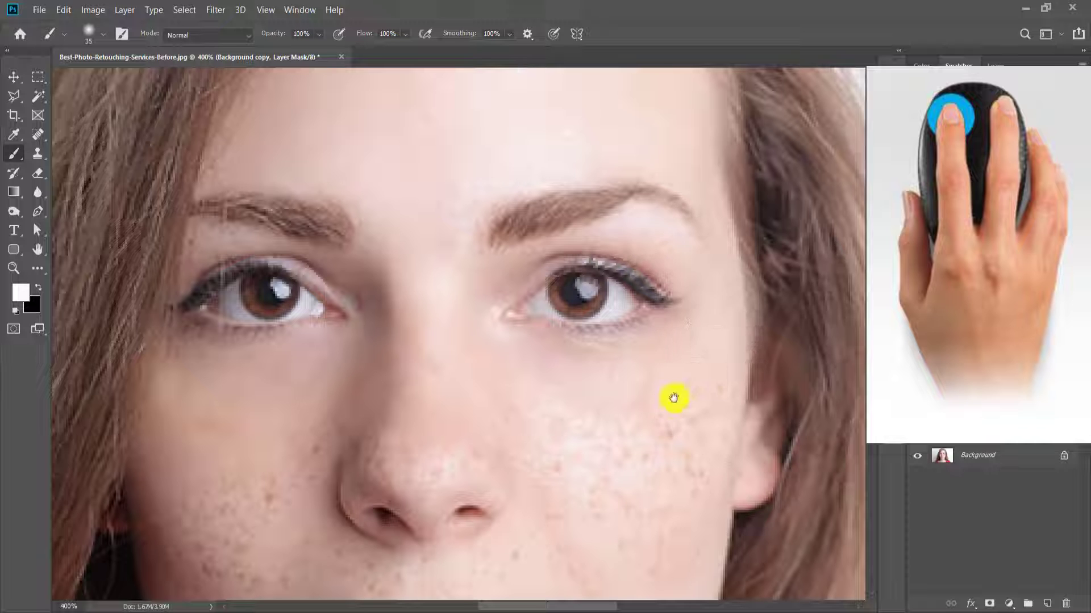
left_click_drag(674, 398, 571, 384)
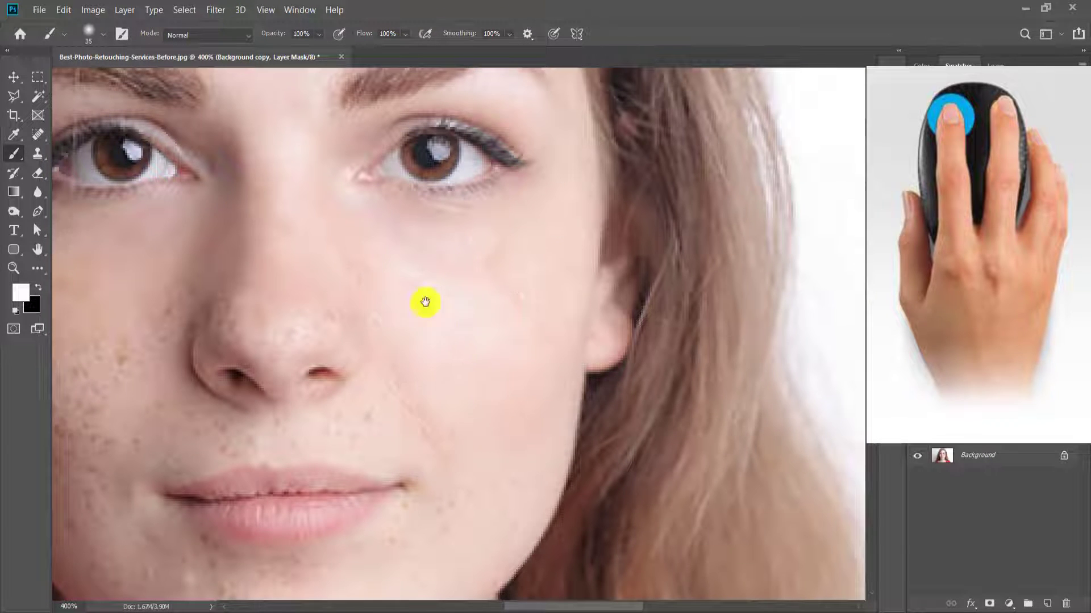
Paint white on the layer mask over the cheek on the image's right side and the chin to smooth the skin
left_click_drag(425, 302, 323, 166)
left_click_drag(426, 228, 487, 118)
mouse_move(231, 428)
left_mouse_down()
mouse_move(164, 392)
mouse_move(326, 328)
left_mouse_up()
mouse_move(387, 256)
left_mouse_down()
mouse_move(281, 352)
mouse_move(138, 312)
left_mouse_up()
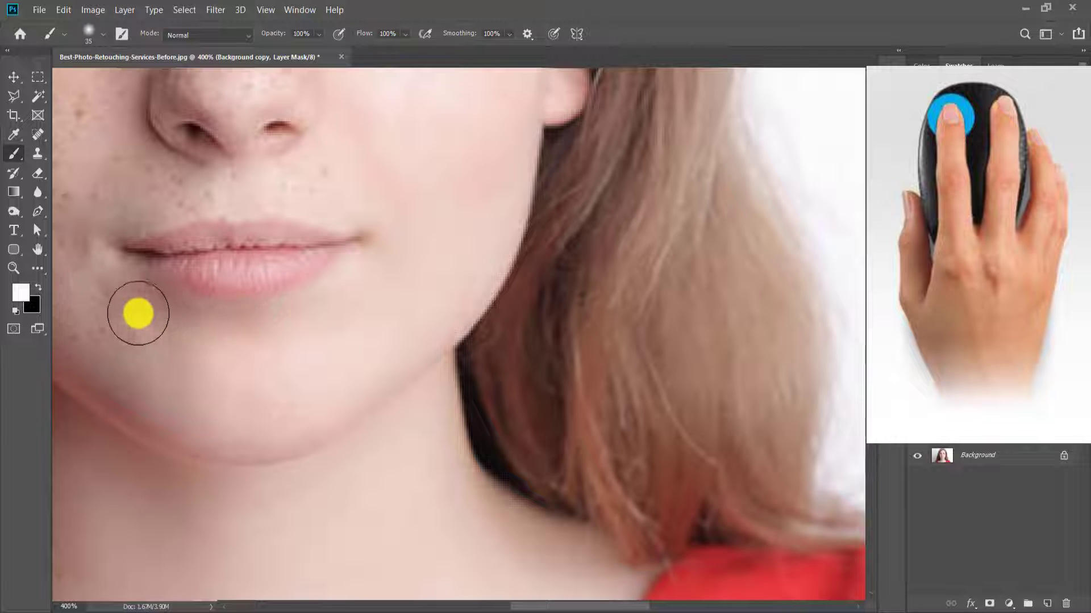
Paint white on the layer mask over the freckled cheek on the image's left side, the jaw and the upper lip
left_click_drag(204, 350, 411, 358)
mouse_move(402, 438)
left_mouse_down()
mouse_move(305, 388)
mouse_move(250, 327)
left_mouse_up()
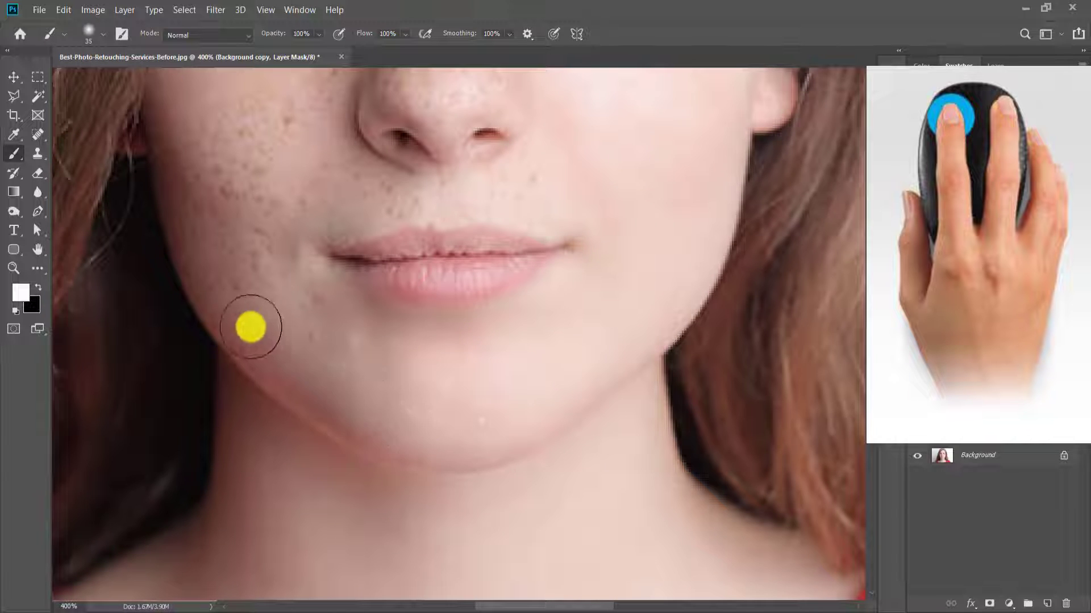
mouse_move(377, 387)
left_mouse_down()
mouse_move(435, 440)
mouse_move(265, 236)
left_mouse_up()
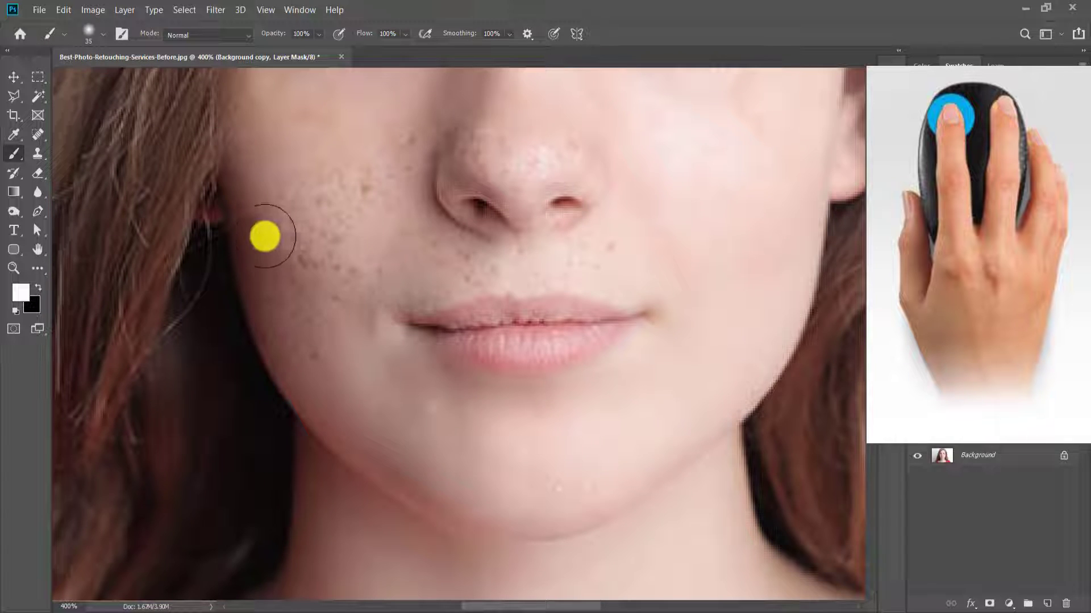
mouse_move(295, 347)
left_mouse_down()
mouse_move(339, 372)
mouse_move(322, 212)
mouse_move(298, 173)
mouse_move(306, 288)
mouse_move(378, 415)
mouse_move(405, 277)
mouse_move(410, 392)
mouse_move(437, 387)
mouse_move(417, 289)
mouse_move(452, 234)
mouse_move(502, 215)
mouse_move(586, 267)
mouse_move(527, 279)
mouse_move(565, 348)
mouse_move(509, 392)
mouse_move(469, 376)
mouse_move(634, 386)
left_mouse_up()
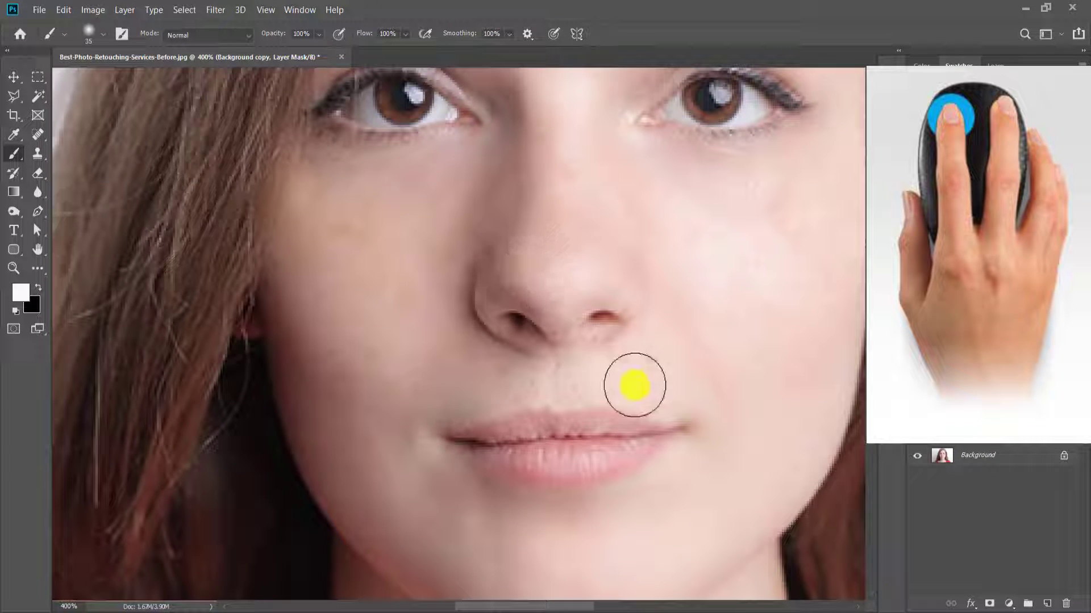
mouse_move(474, 380)
left_mouse_down()
mouse_move(399, 436)
mouse_move(372, 342)
mouse_move(383, 334)
mouse_move(330, 458)
mouse_move(478, 395)
mouse_move(487, 420)
mouse_move(557, 364)
left_mouse_up()
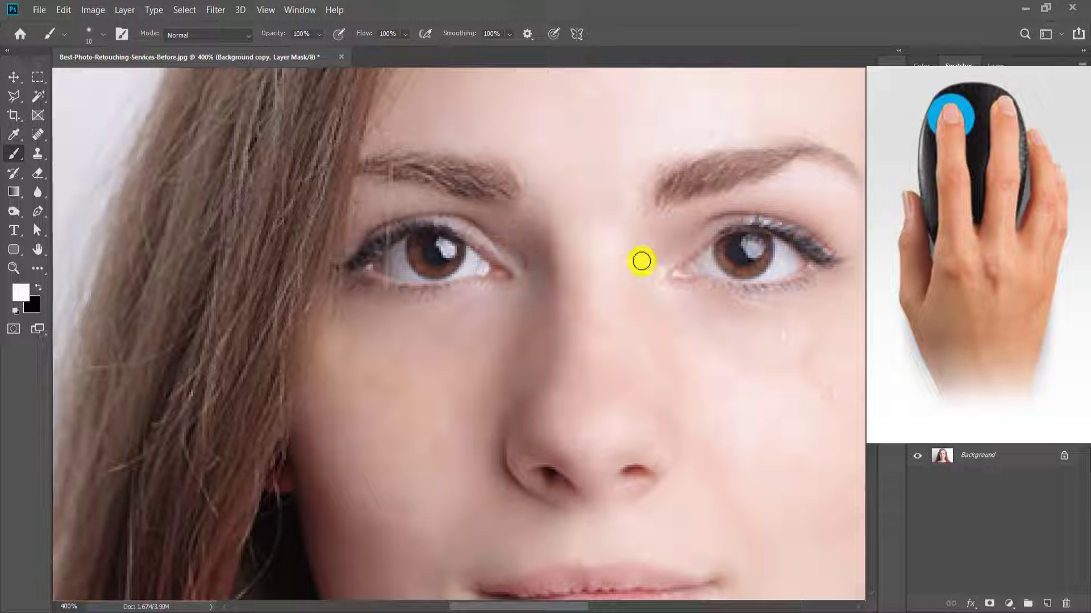
Paint white on the layer mask over the neck and upper chest, covering the small mole with the 10-pixel brush
left_click(720, 181, "alt")
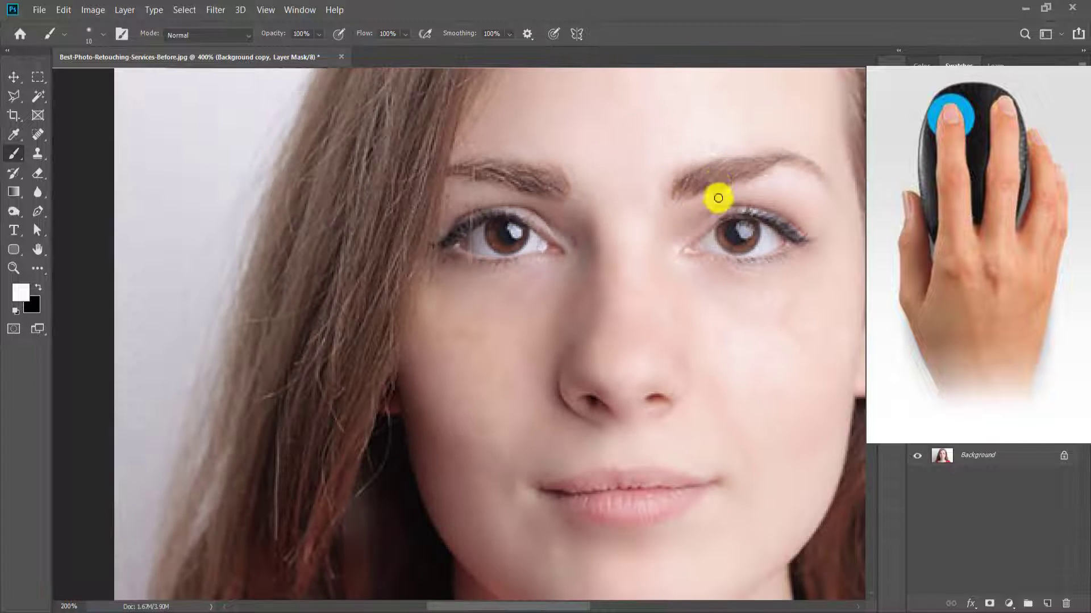
left_click(719, 196, "alt")
left_click_drag(650, 278, 527, 374)
left_click_drag(555, 420, 542, 170)
left_click(438, 452, "ctrl")
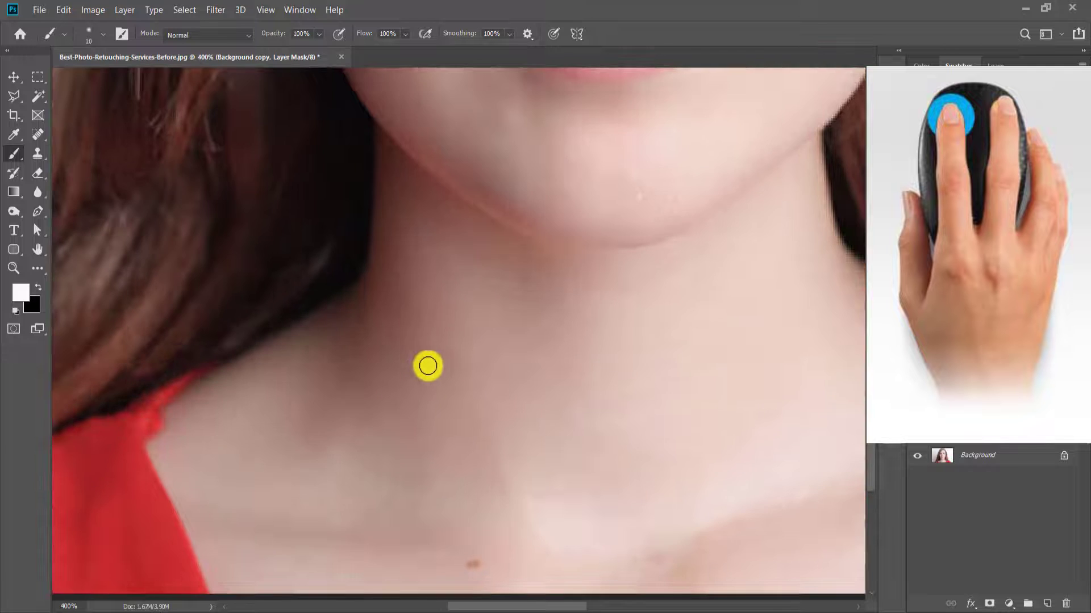
left_click_drag(536, 461, 476, 334)
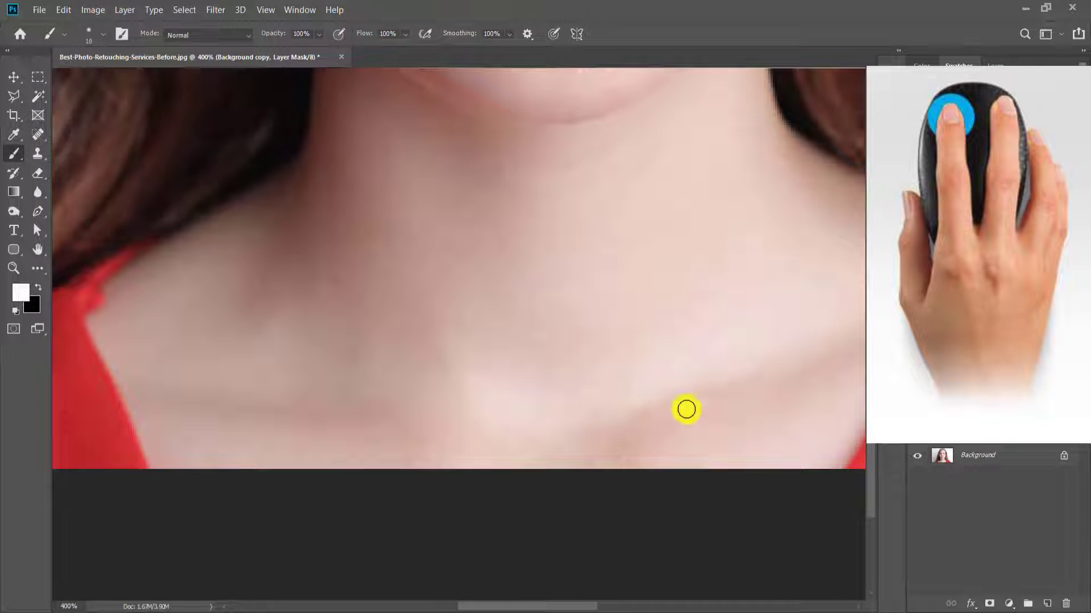
left_click(635, 375, "alt")
left_click(589, 328, "alt")
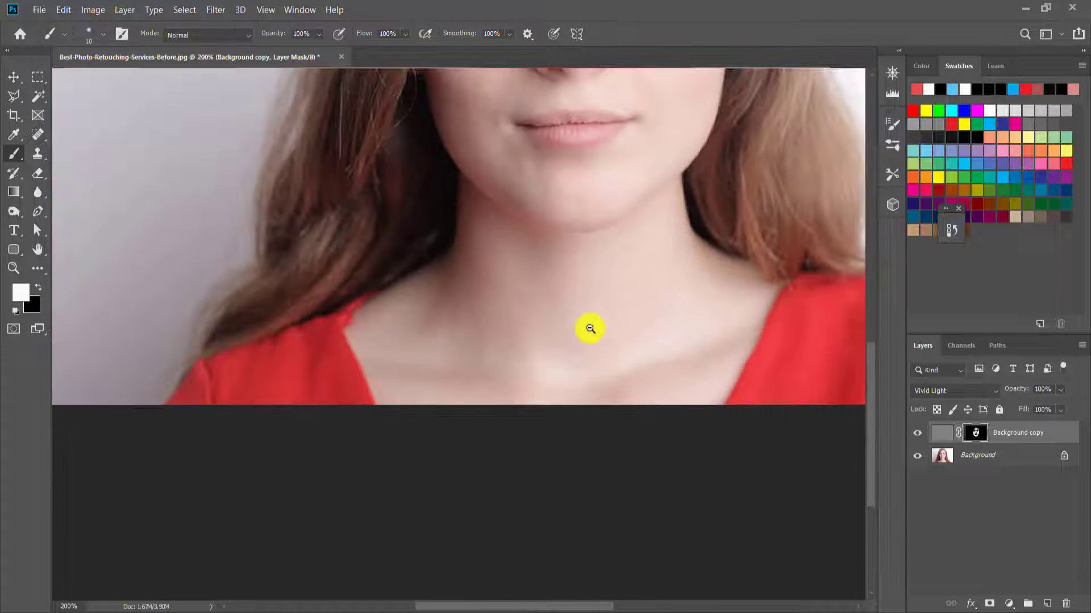
left_click(594, 343, "alt")
left_click_drag(558, 237, 431, 339)
left_click(441, 305, "ctrl")
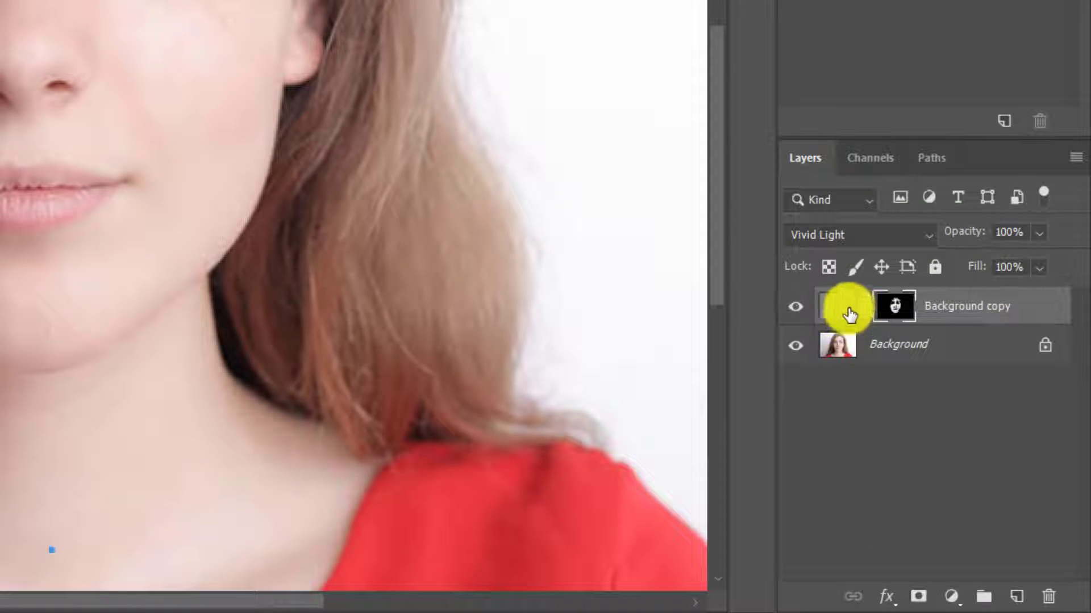
Merge the Background copy layer with the Background layer
left_click(850, 314)
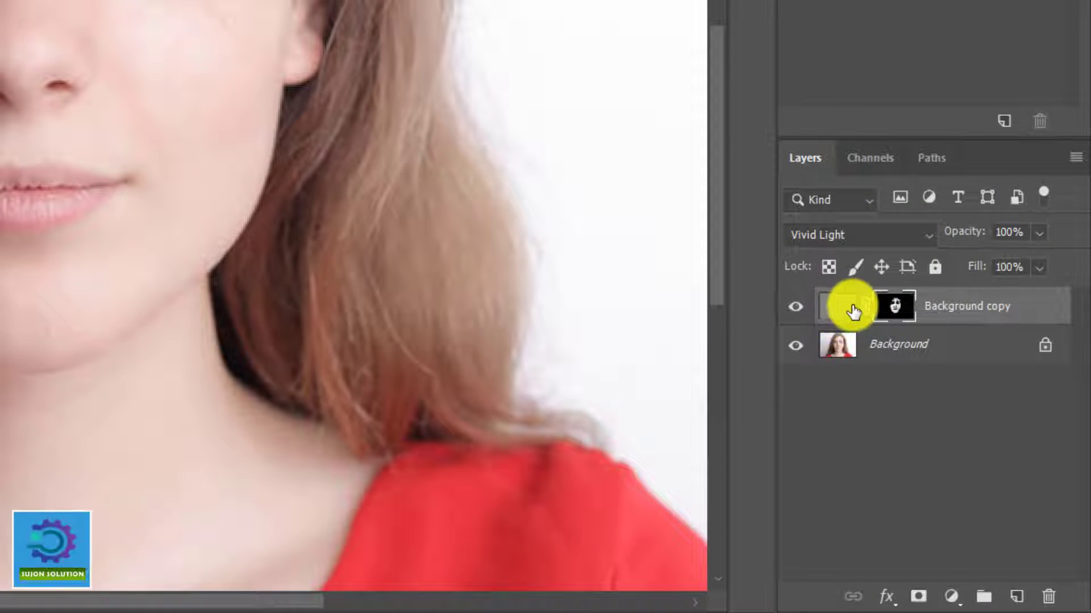
left_click(920, 347, "shift")
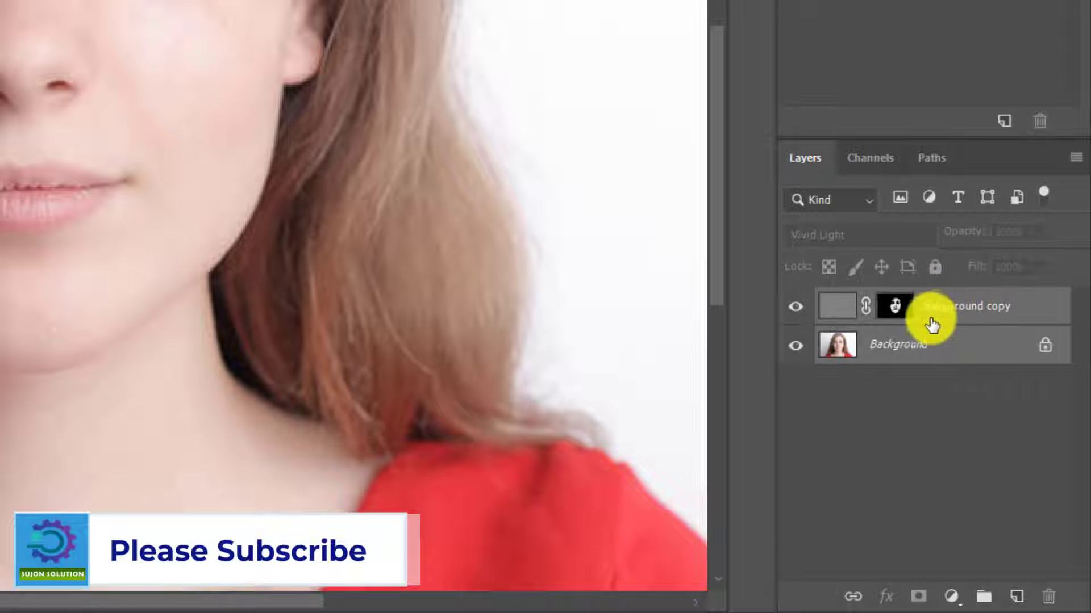
right_click(932, 321)
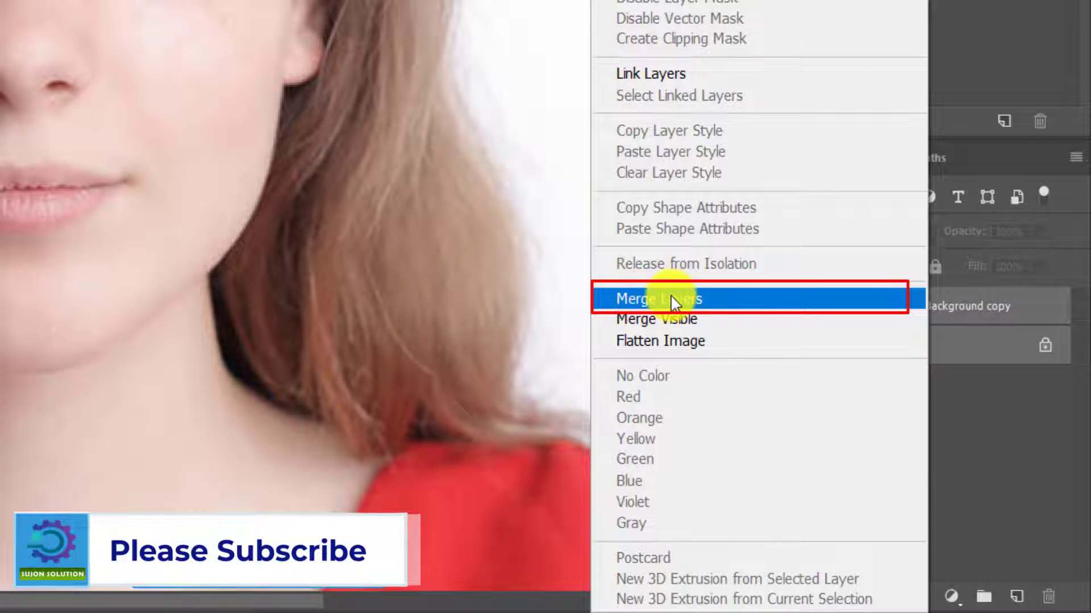
left_click(646, 301)
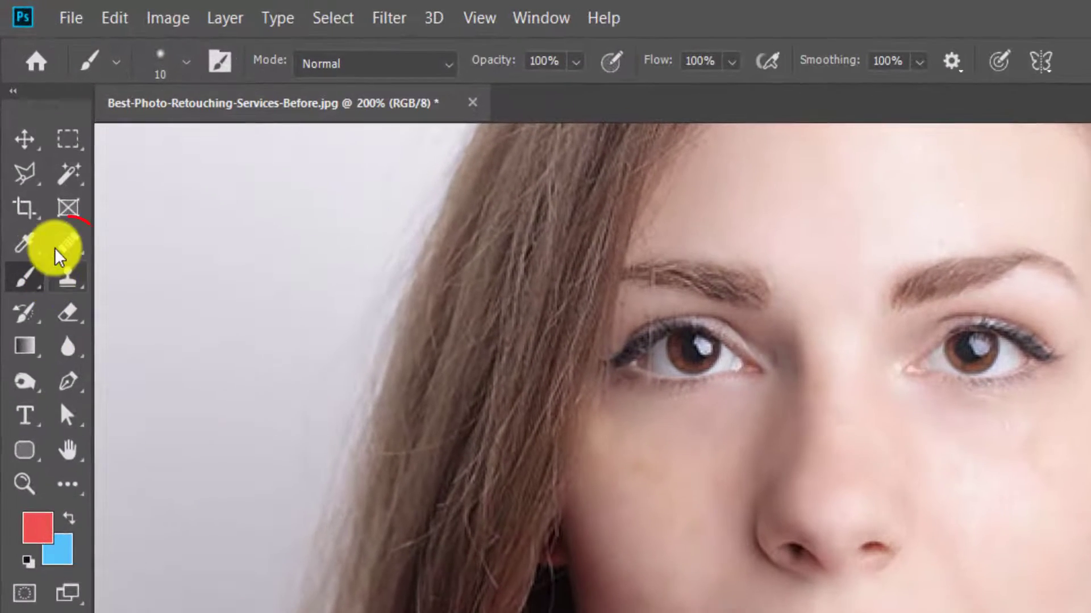
Heal the uneven patches on the cheek at the image's left side with the Content-Aware Spot Healing Brush at 10 pixels
left_click(59, 213)
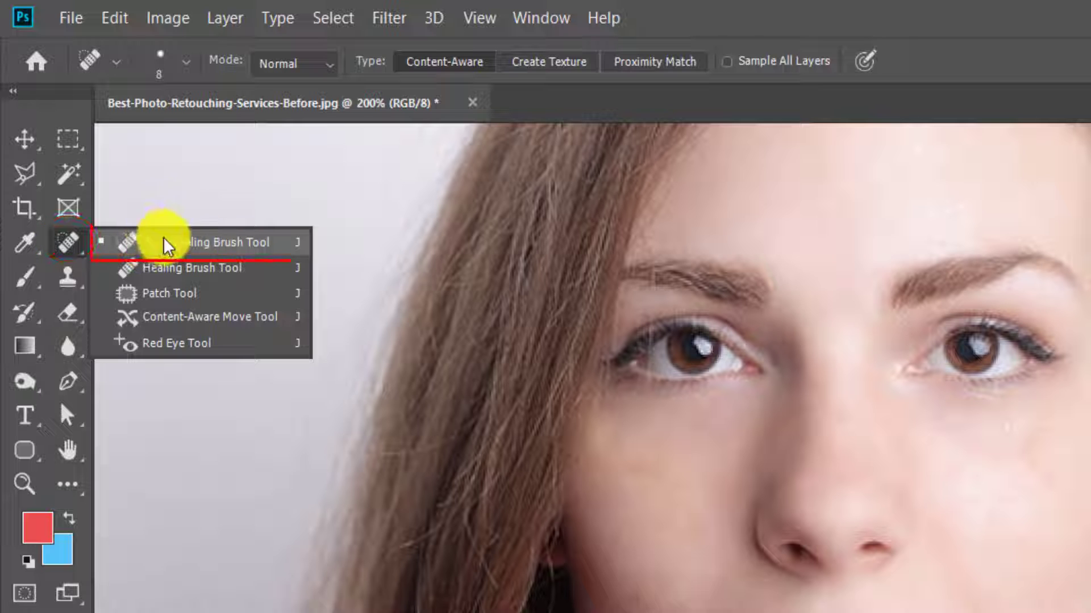
left_click(210, 244)
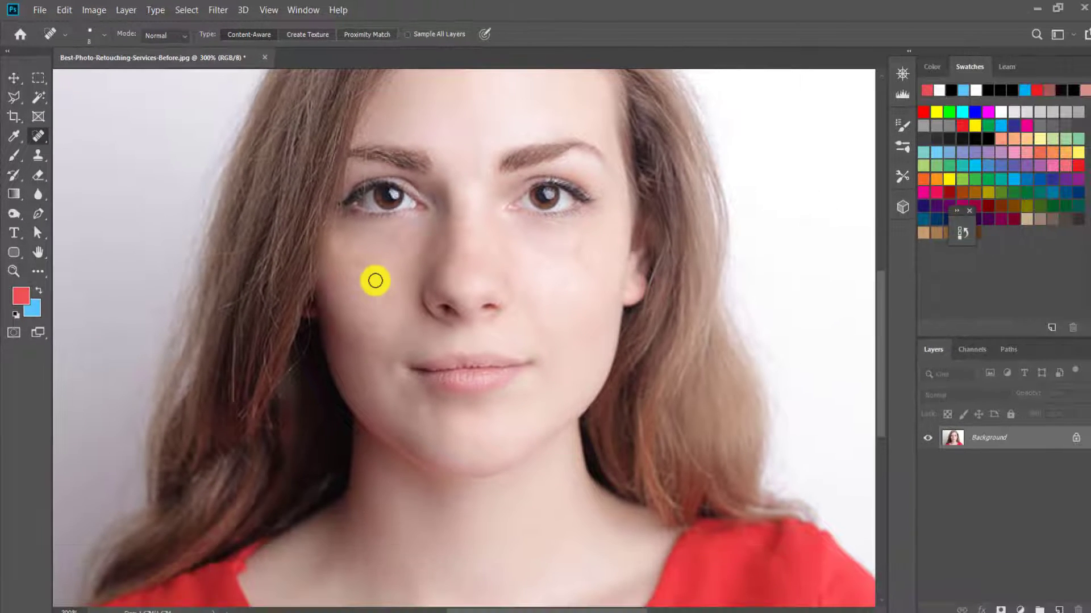
left_click(375, 277)
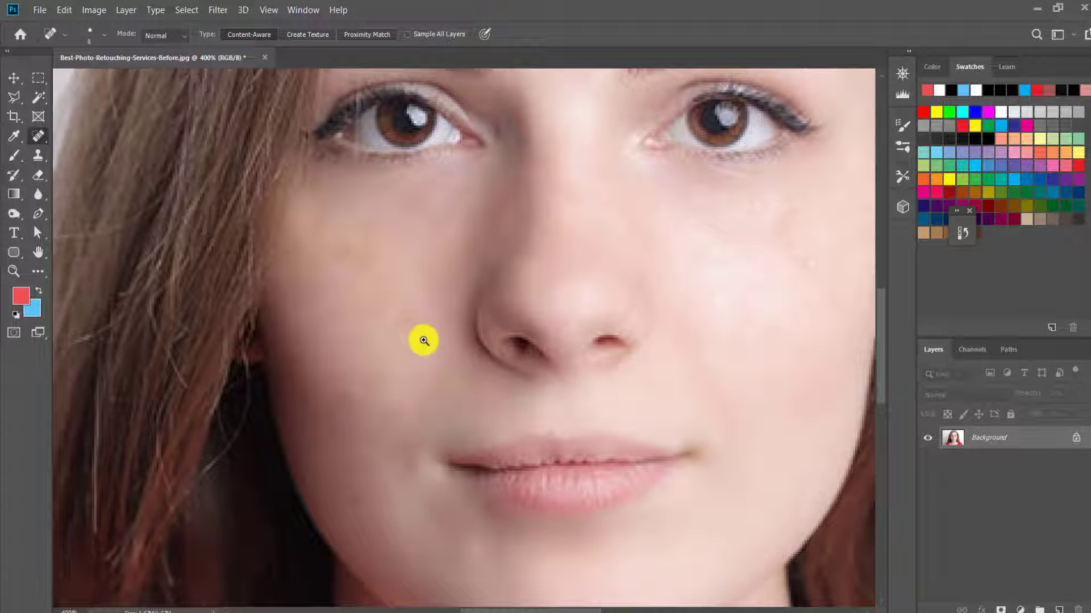
left_click(424, 341)
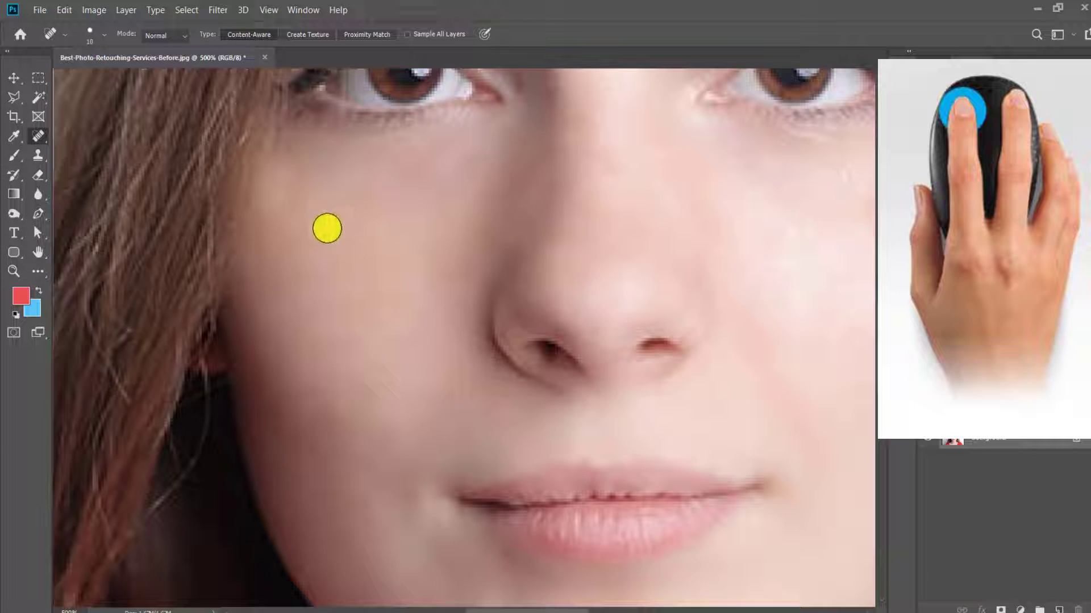
left_click(331, 422)
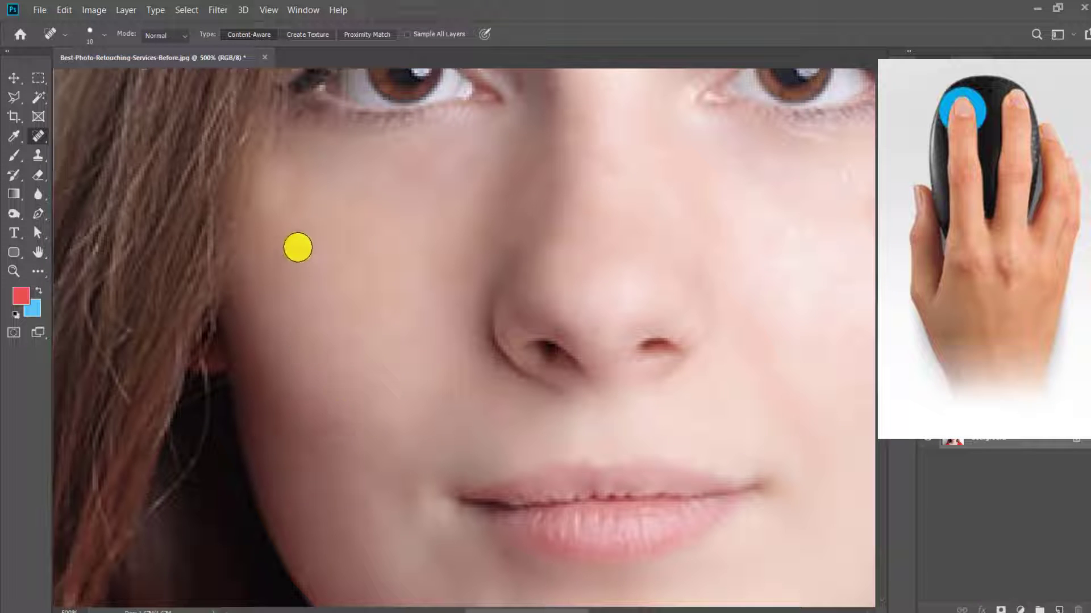
Heal the remaining blemishes along the jaw, chin and neck with the 10-pixel Spot Healing Brush
scroll(365, 407, "down", 3)
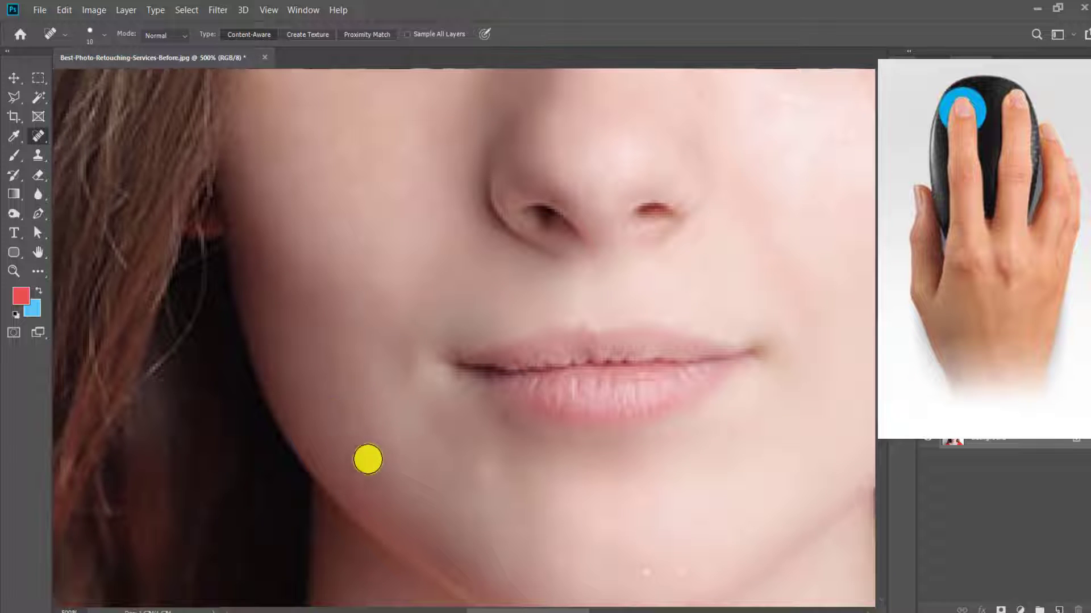
left_click_drag(544, 464, 403, 232)
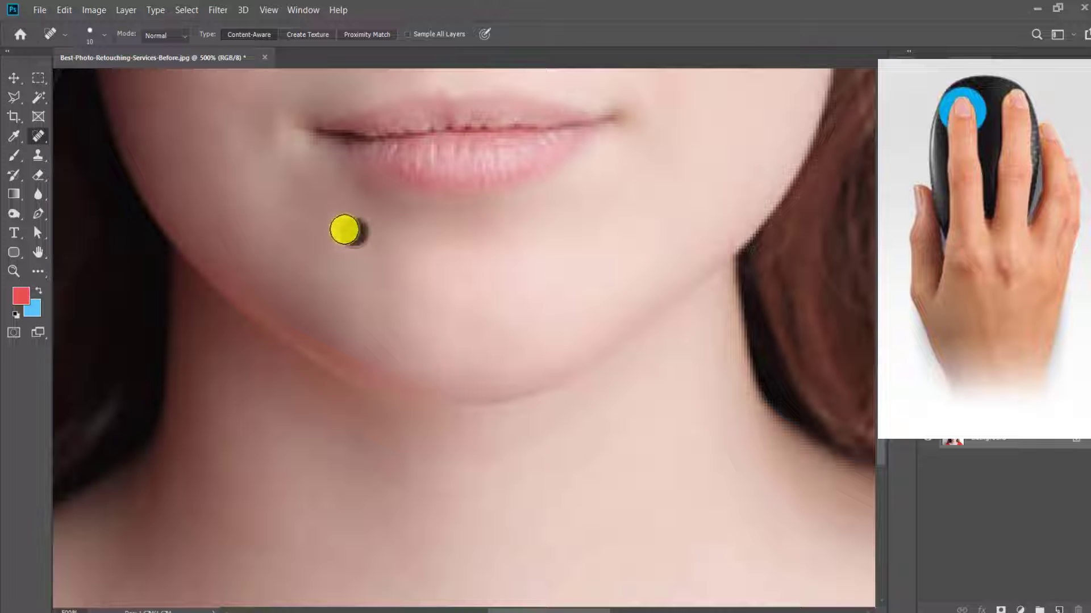
scroll(389, 298, "down", 8)
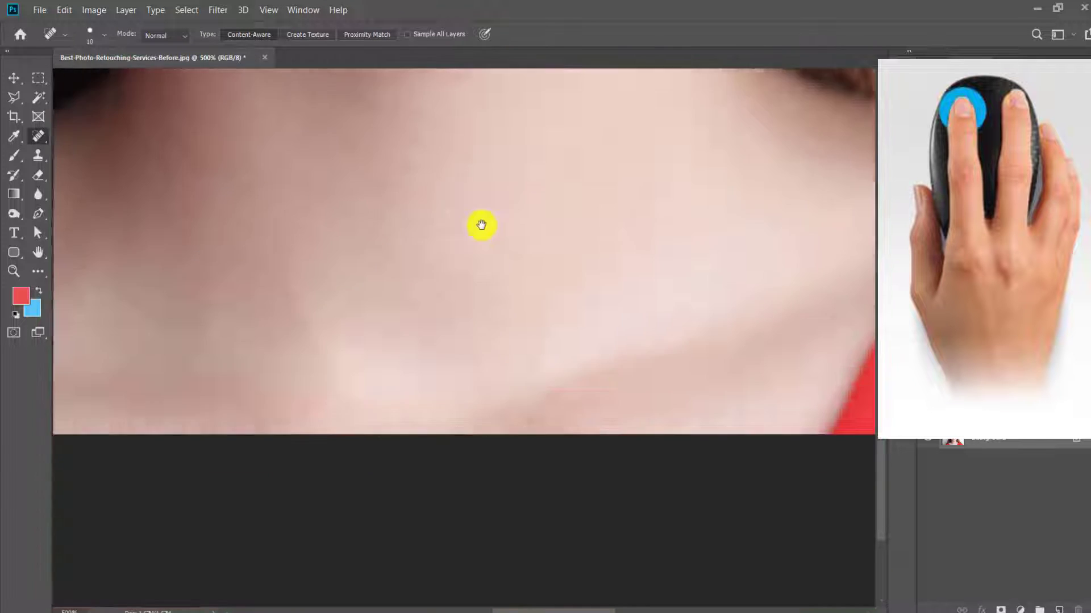
left_click(369, 395, "alt")
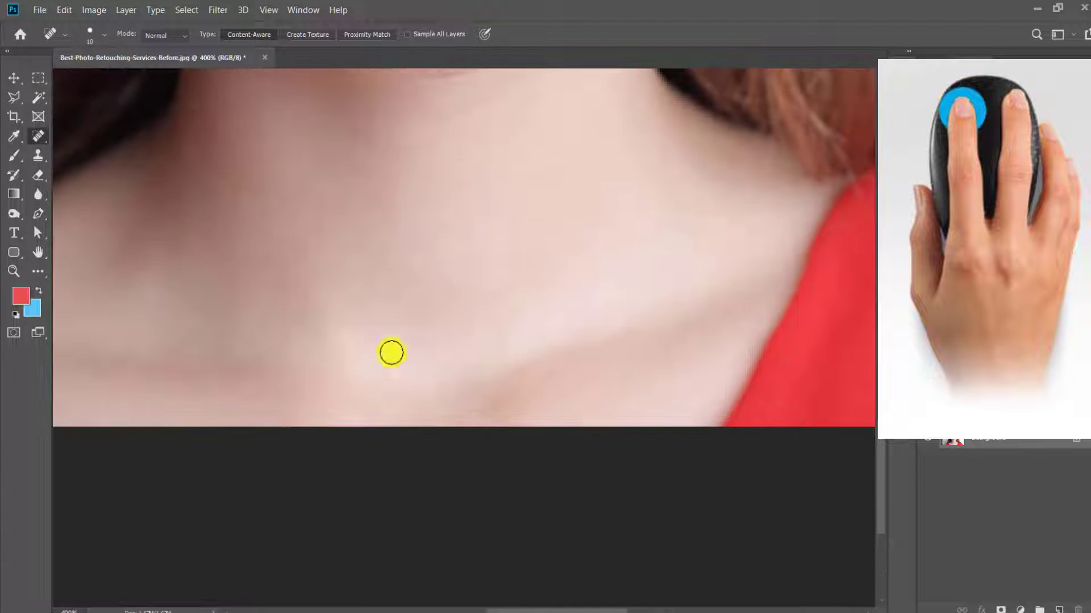
left_click_drag(324, 313, 377, 314)
left_click(375, 322, "alt")
Heal the small spots beneath the eye on the image's right side with the Spot Healing Brush at 7 pixels
left_click_drag(449, 102, 483, 380)
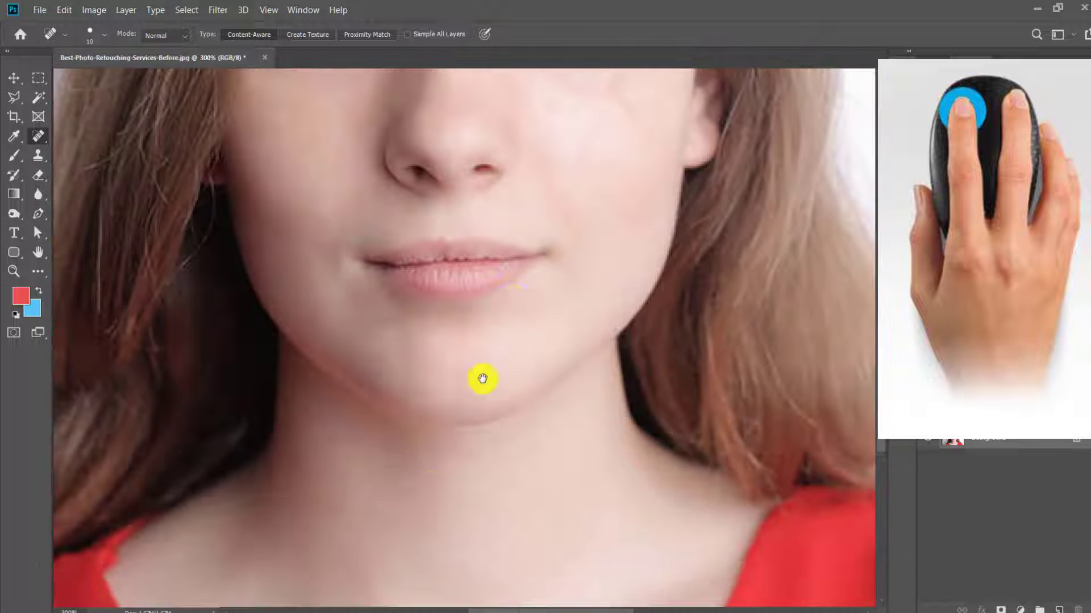
left_click_drag(616, 141, 531, 368)
left_click(560, 336, "ctrl")
left_click(560, 338, "ctrl")
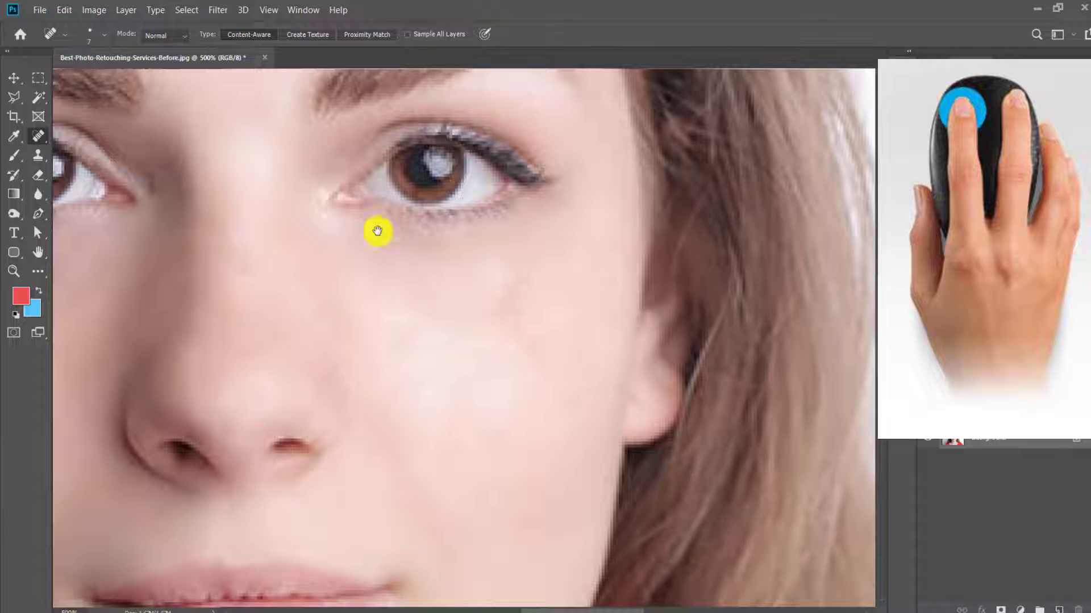
Heal the remaining small spots on the forehead with the 7-pixel Spot Healing Brush
left_click_drag(377, 231, 389, 455)
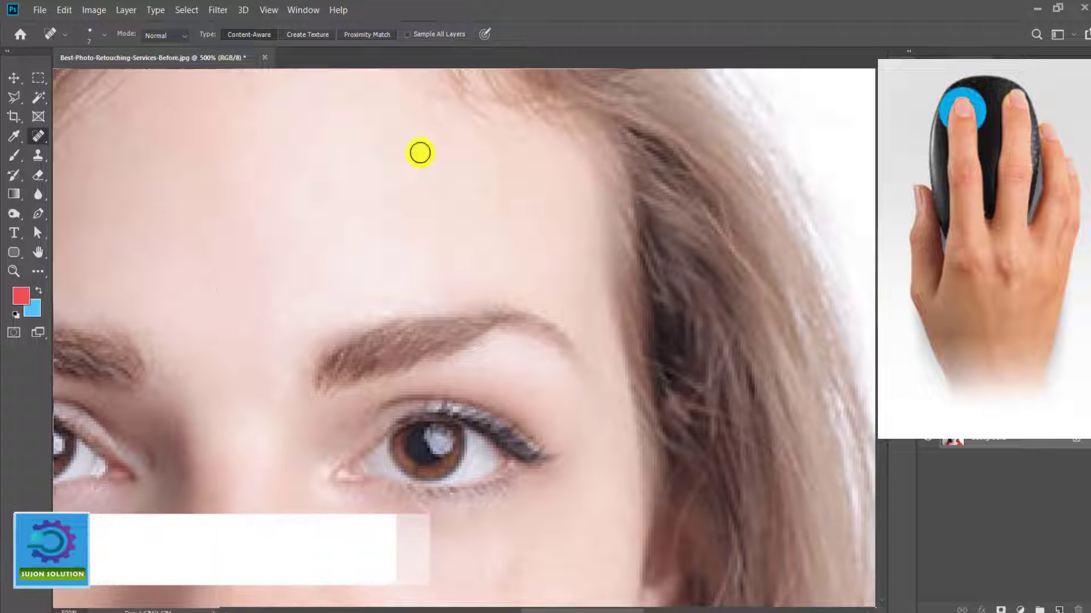
scroll(397, 188, "up", 3)
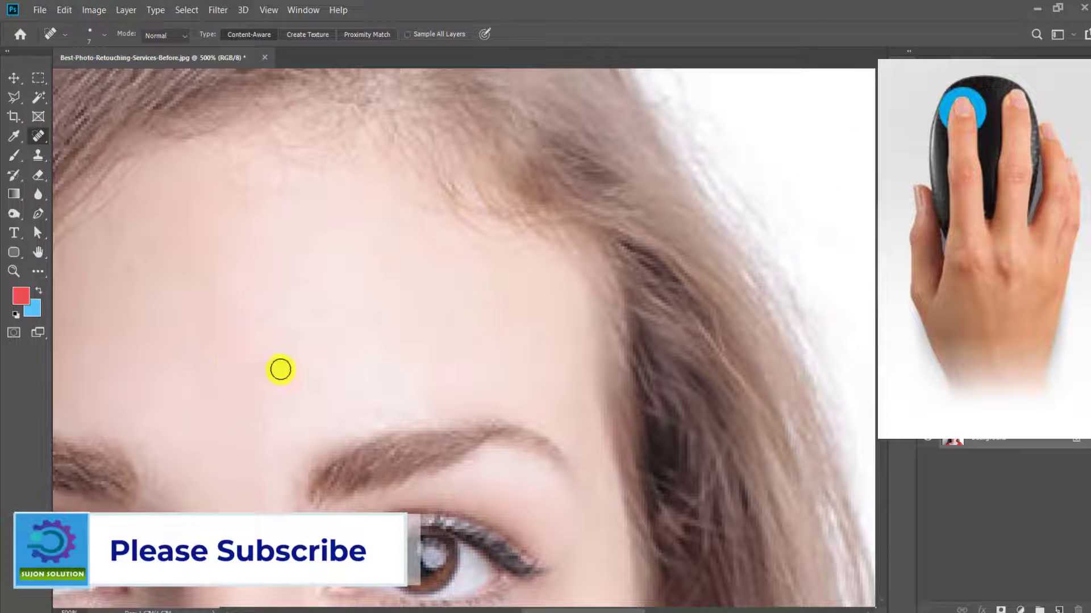
scroll(280, 370, "down", 1)
scroll(333, 413, "down", 5)
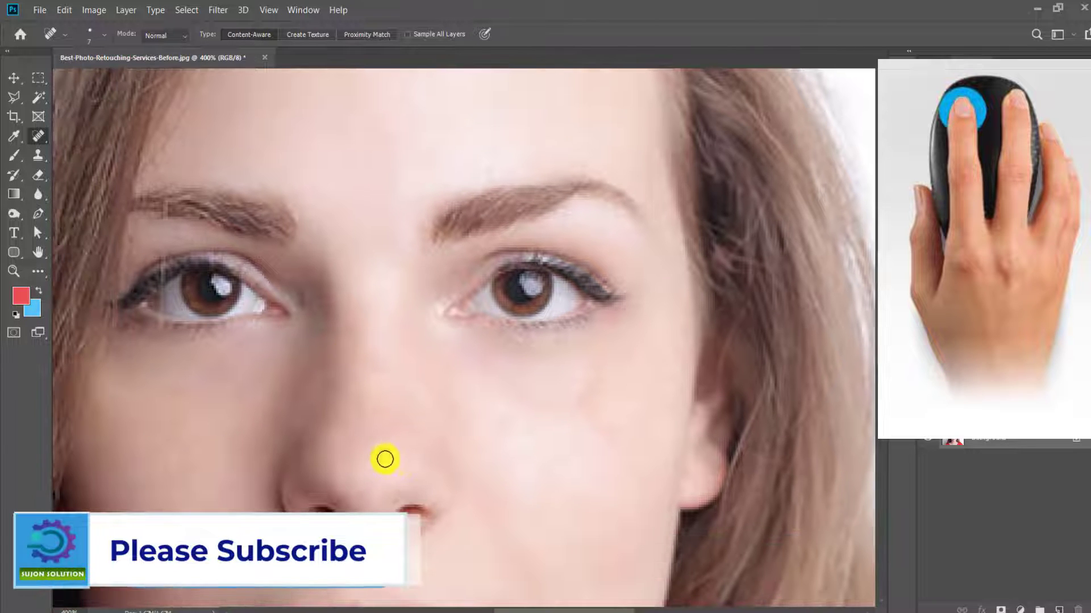
scroll(375, 487, "down", 3)
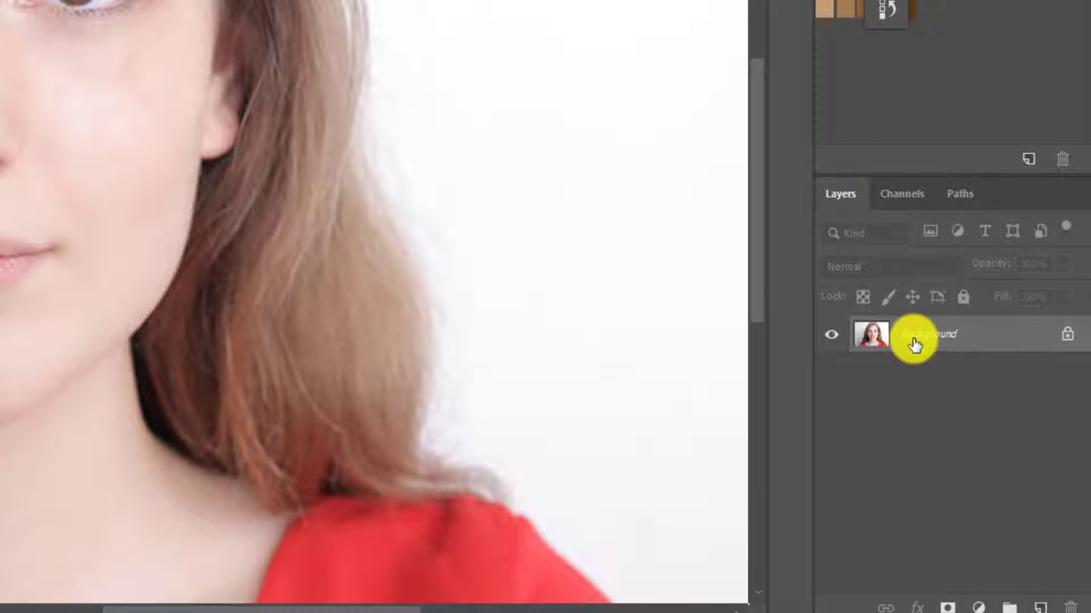
Duplicate the Background layer as "Background copy"
right_click(915, 344)
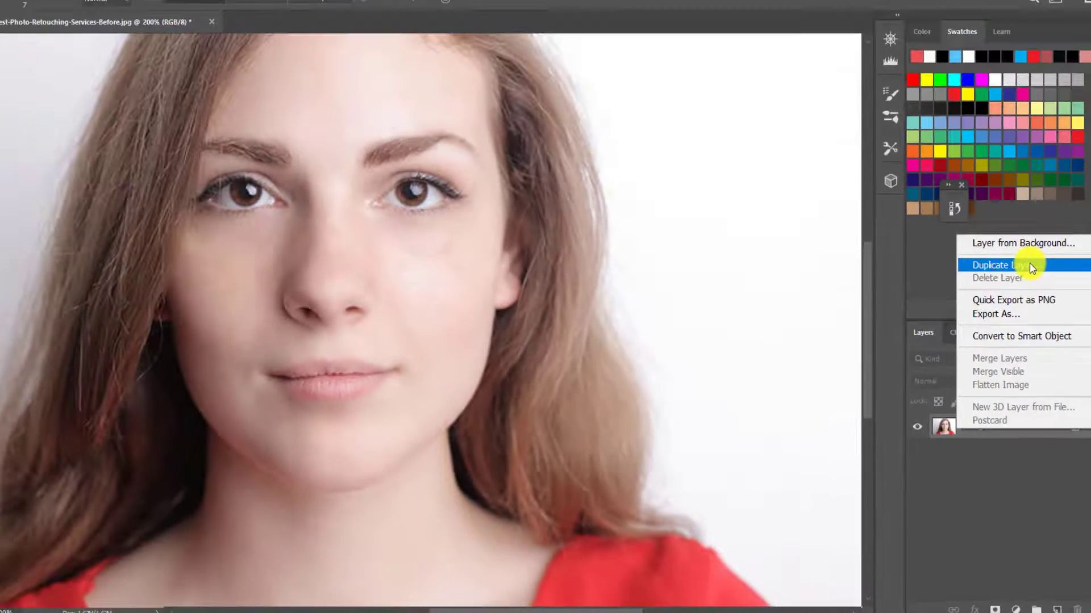
left_click(991, 93)
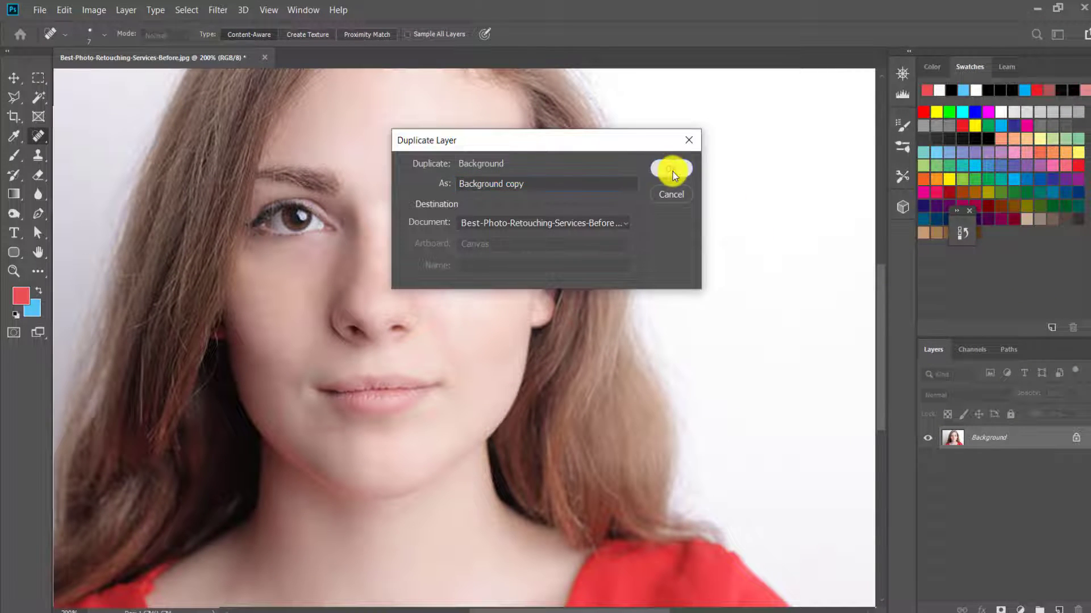
left_click(673, 172)
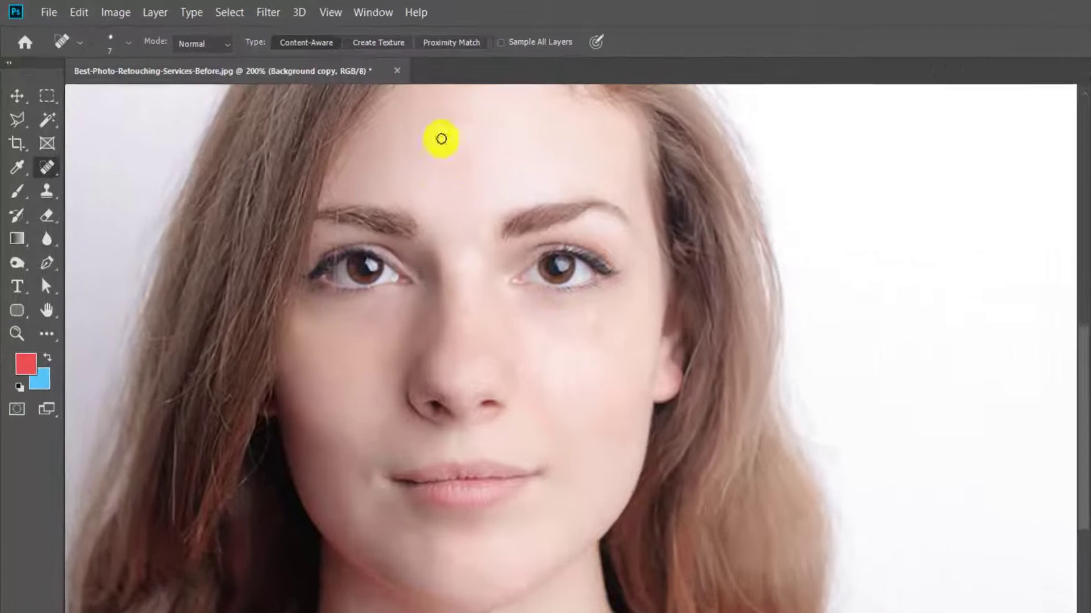
Invert the colors of the Background copy layer with the Invert adjustment
left_click(113, 12)
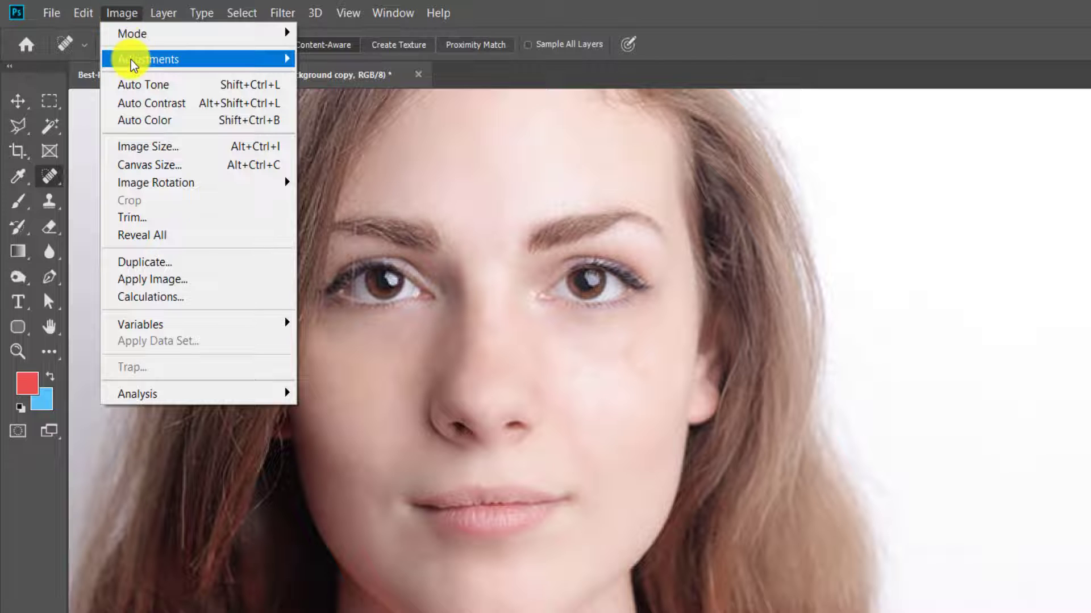
mouse_move(142, 59)
left_click(343, 273)
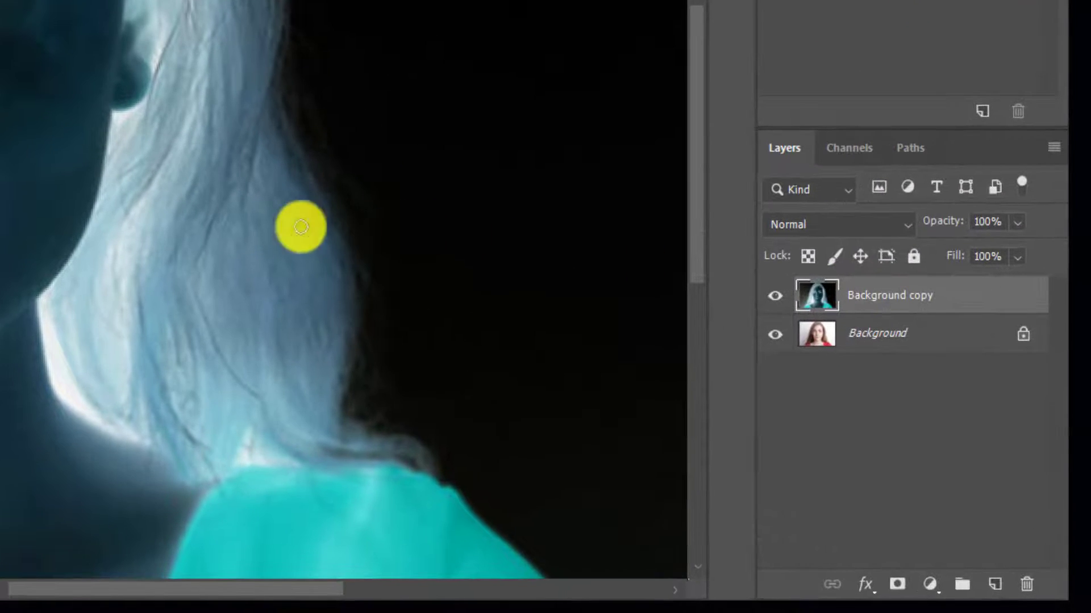
scroll(263, 221, "down", 3)
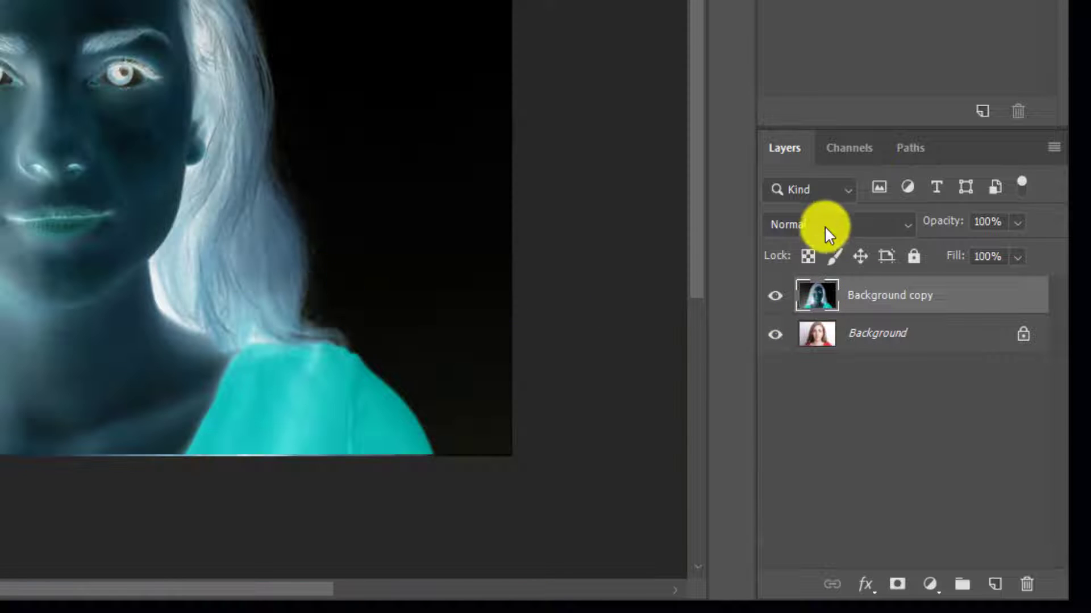
Set the Background copy layer's blend mode to Vivid Light and apply a High Pass filter with a 1.7-pixel radius
left_click(824, 225)
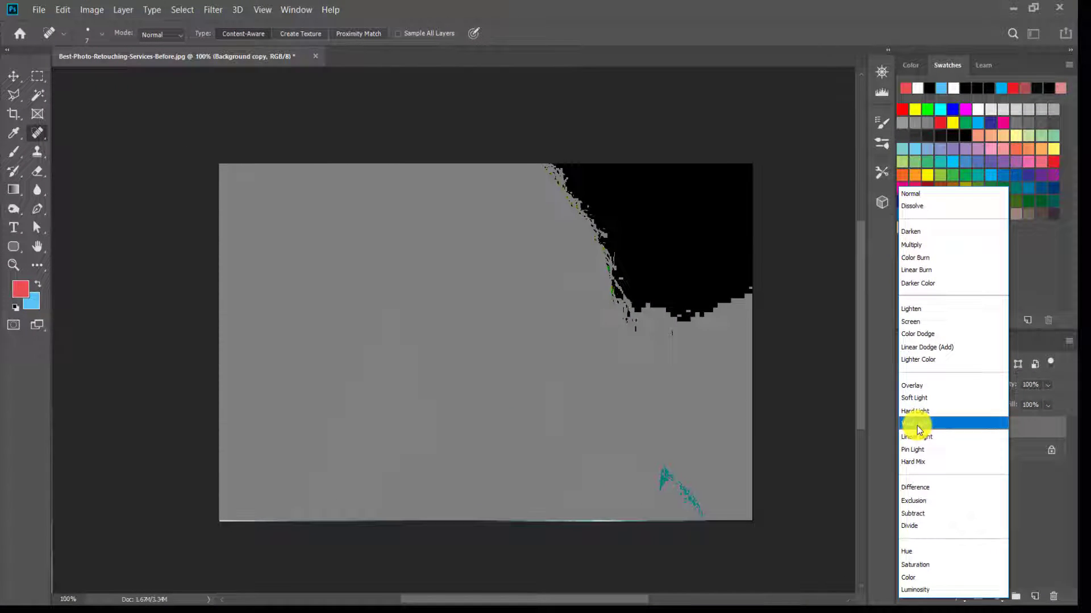
left_click(918, 424)
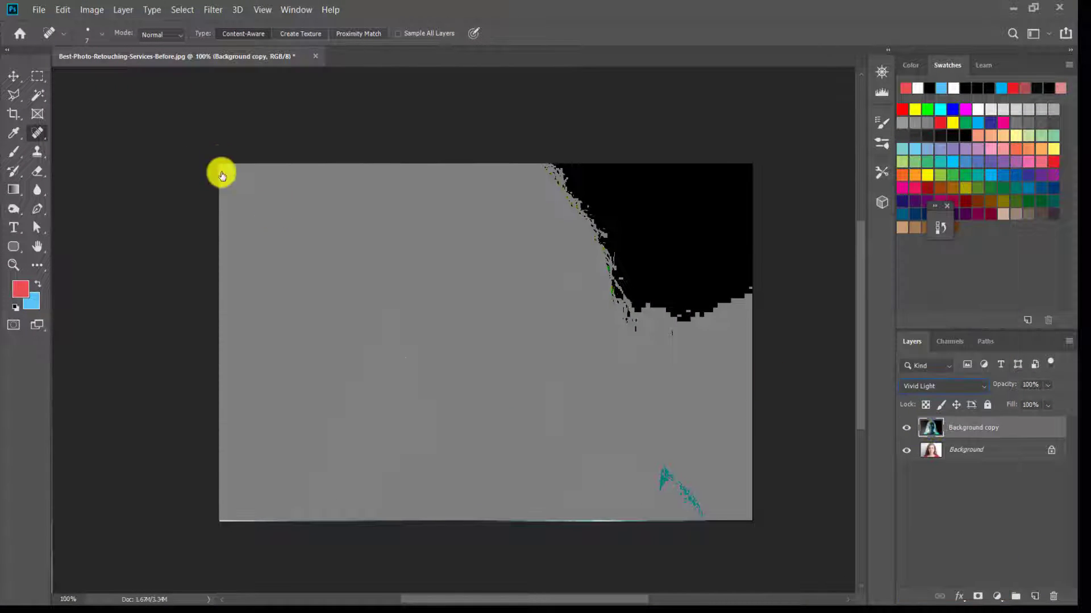
left_click(214, 11)
mouse_move(221, 294)
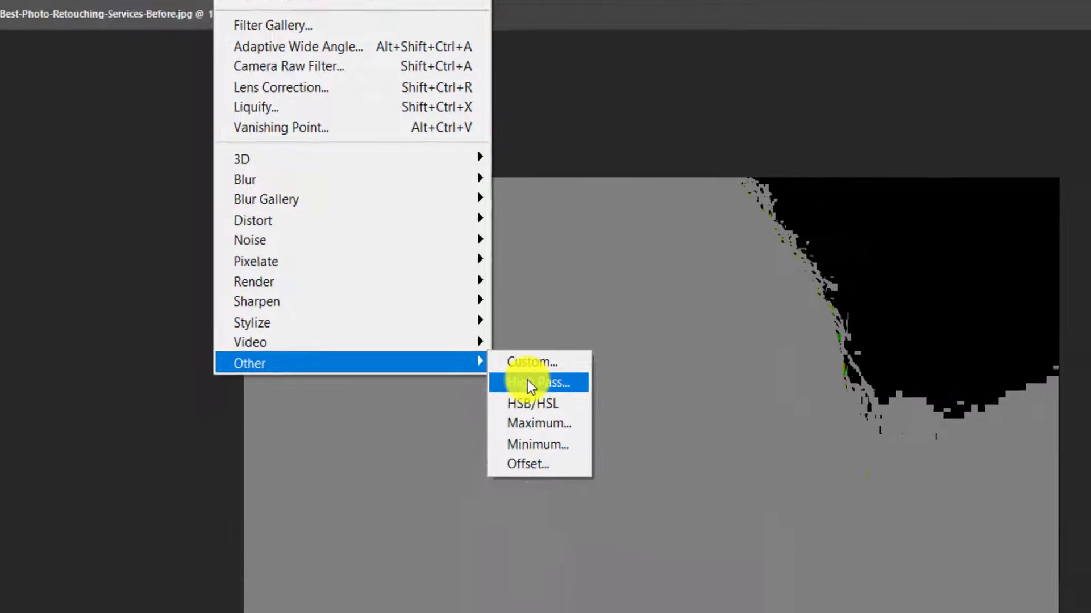
left_click(695, 518)
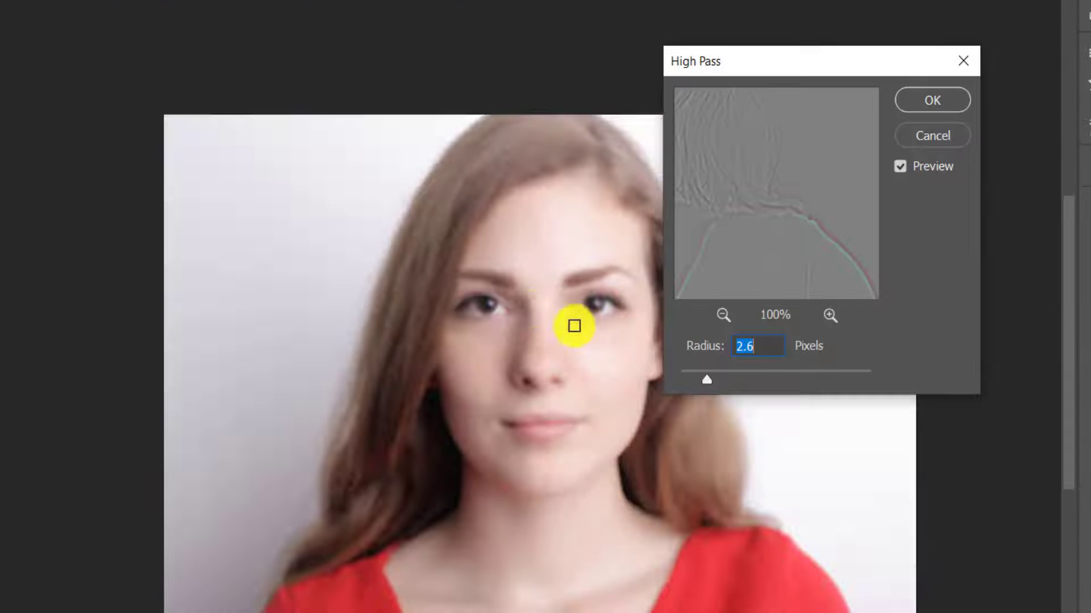
left_click(534, 310, "ctrl")
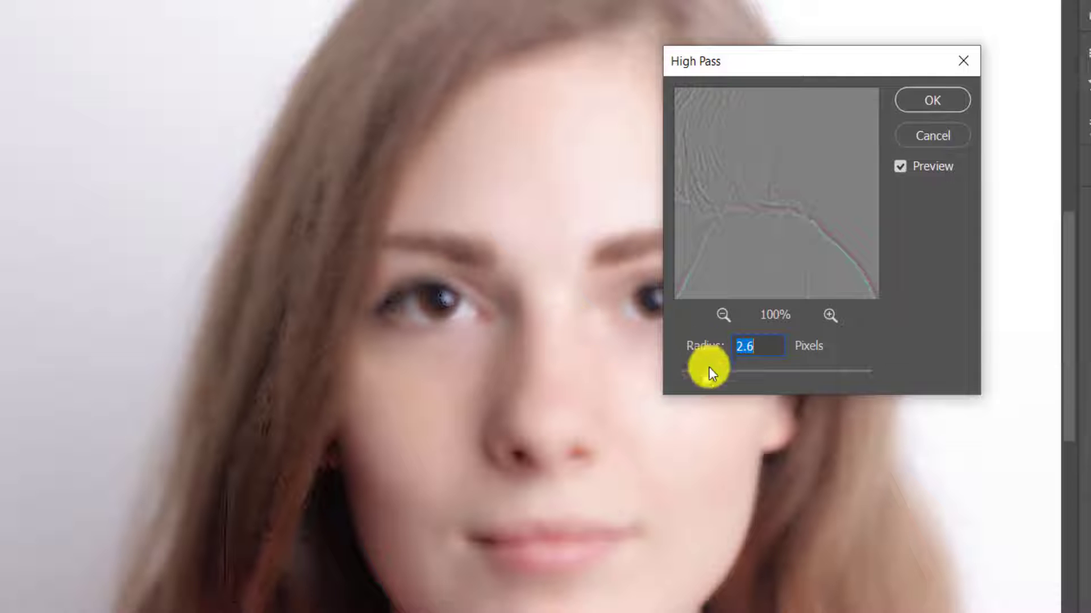
left_click_drag(701, 382, 697, 380)
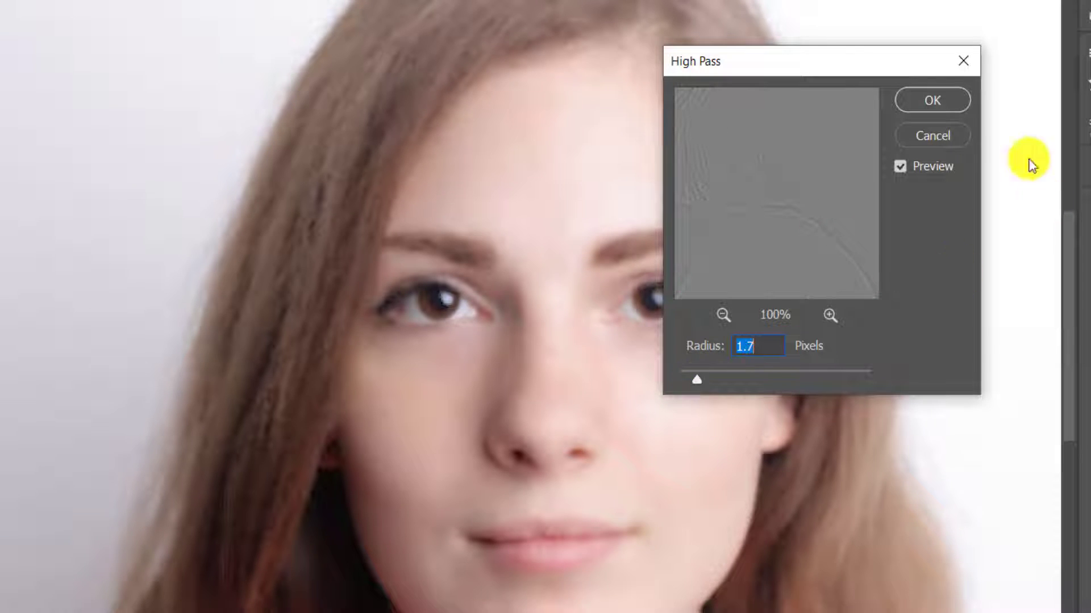
left_click(941, 111)
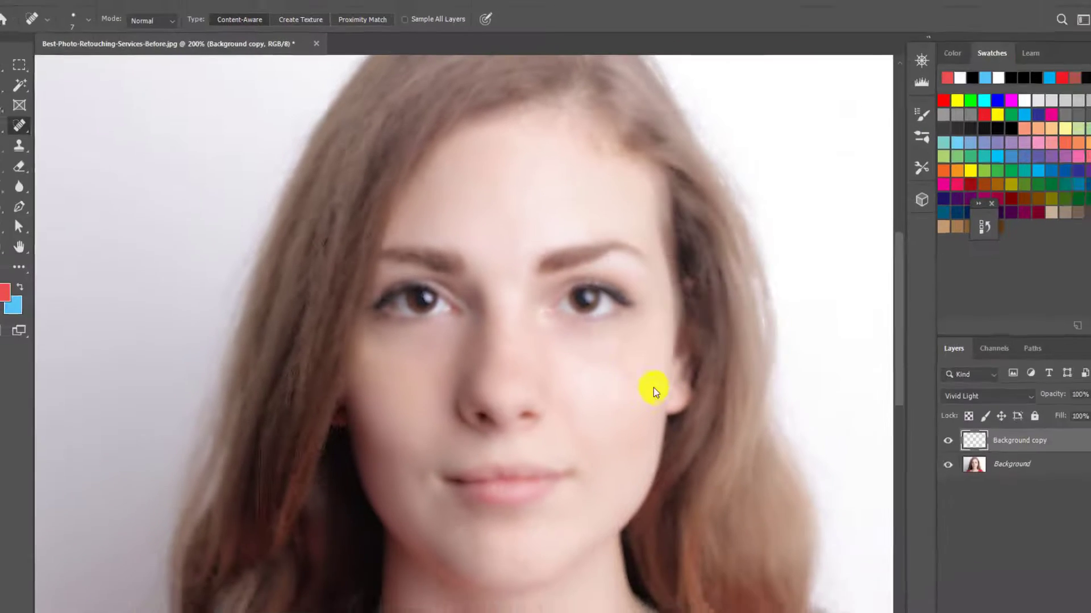
scroll(609, 361, "down", 1)
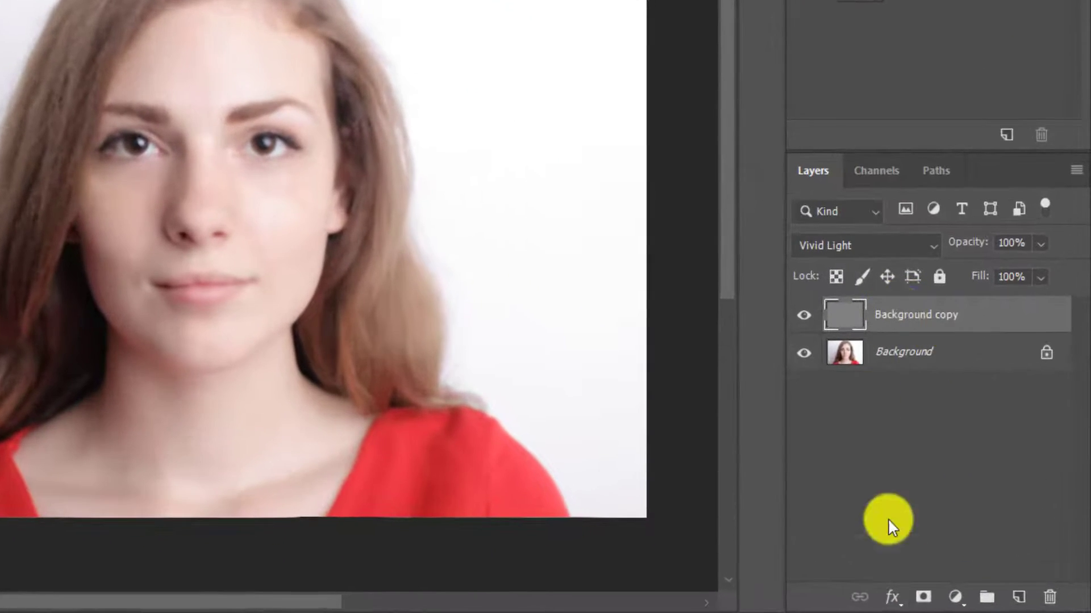
Add a layer mask to the Background copy layer and fill it with the black background color
left_click(923, 598)
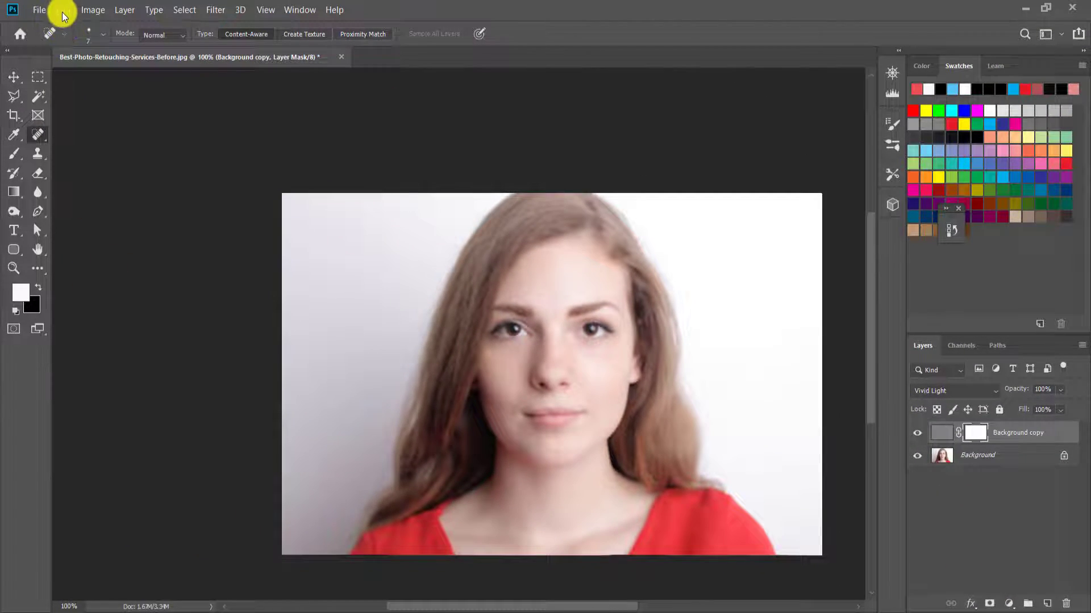
left_click(62, 13)
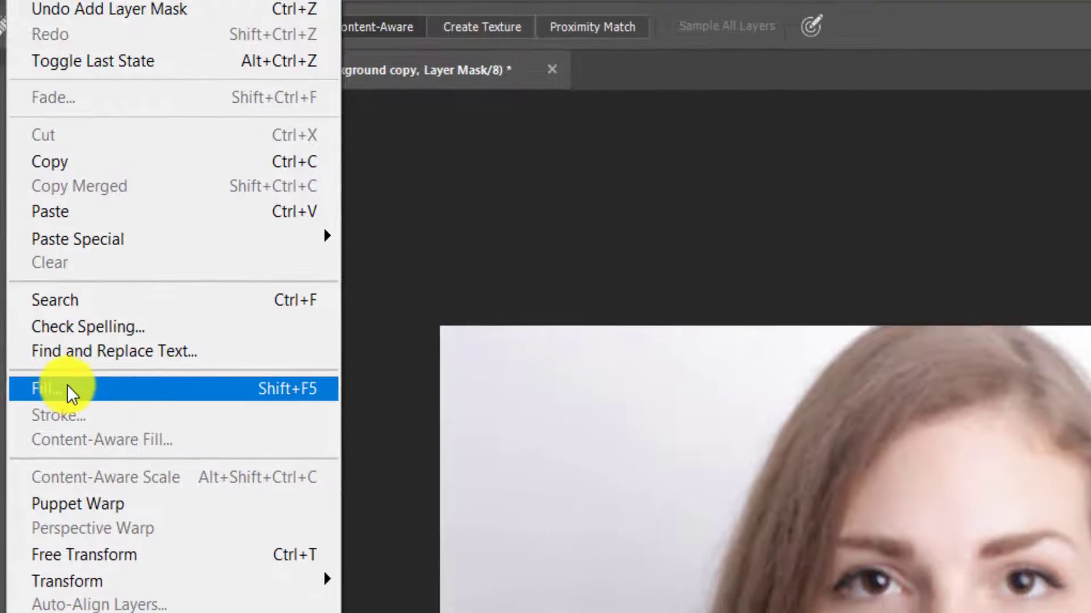
left_click(182, 433)
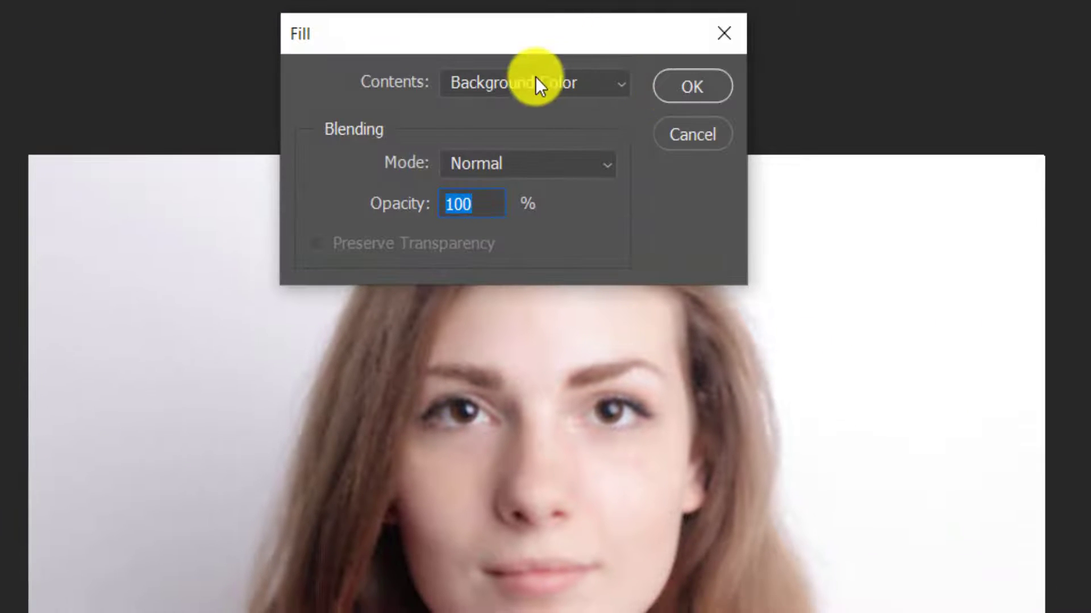
left_click(535, 80)
left_click(495, 142)
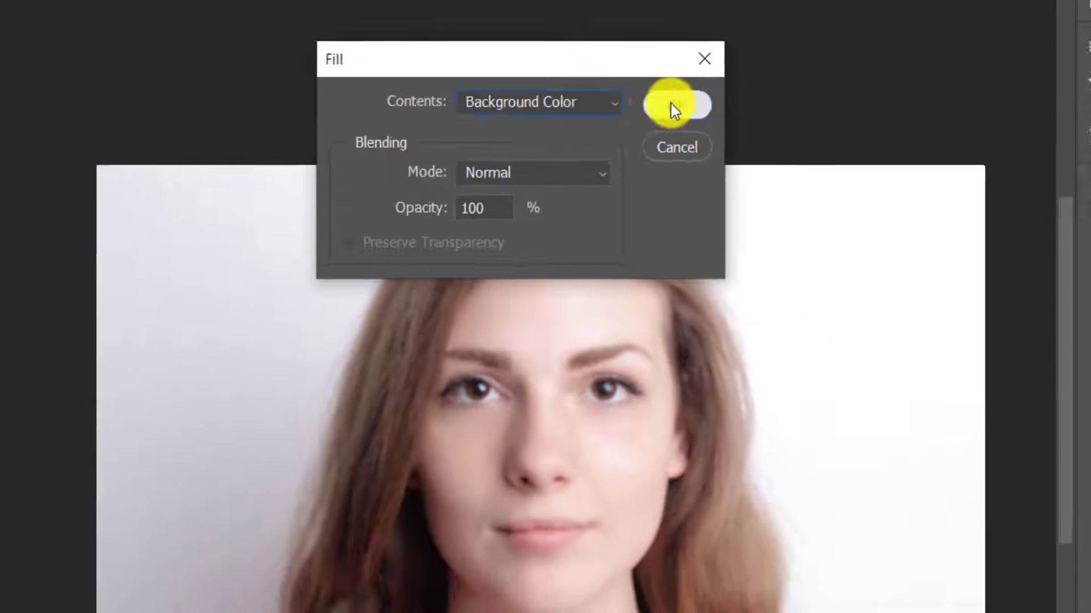
left_click(692, 87)
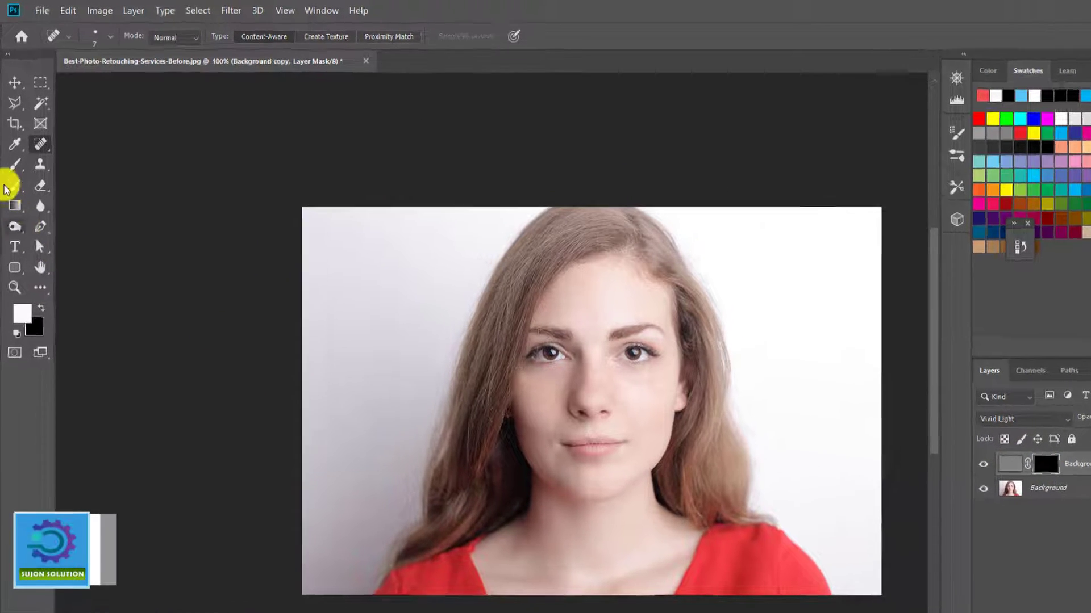
Paint white on the layer mask with a 60-pixel Brush to smooth the skin of the cheeks, chin and neck
left_click(13, 166)
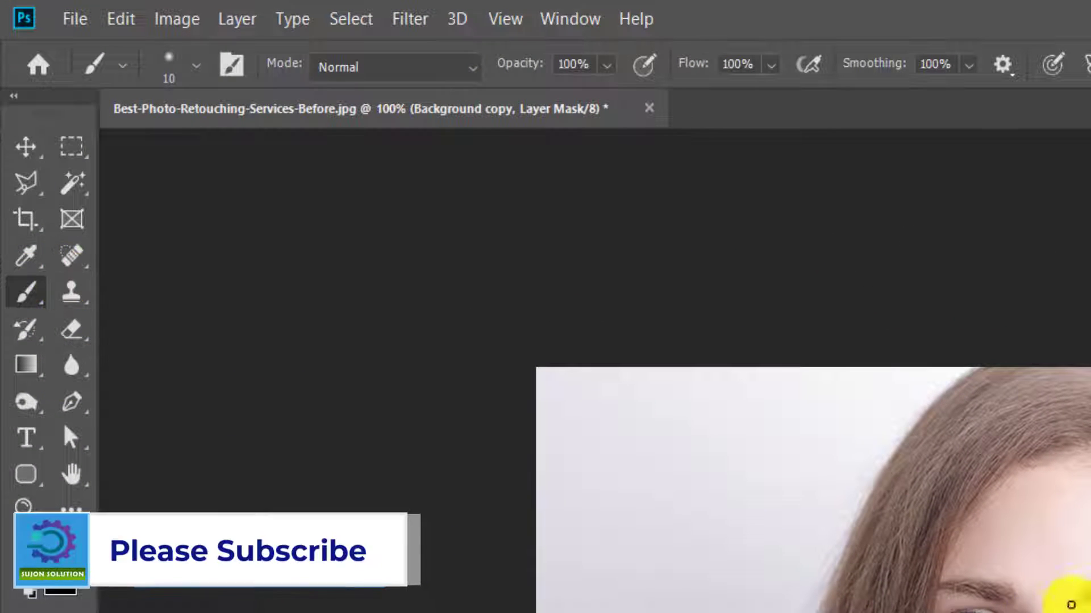
left_click(1082, 601, "ctrl")
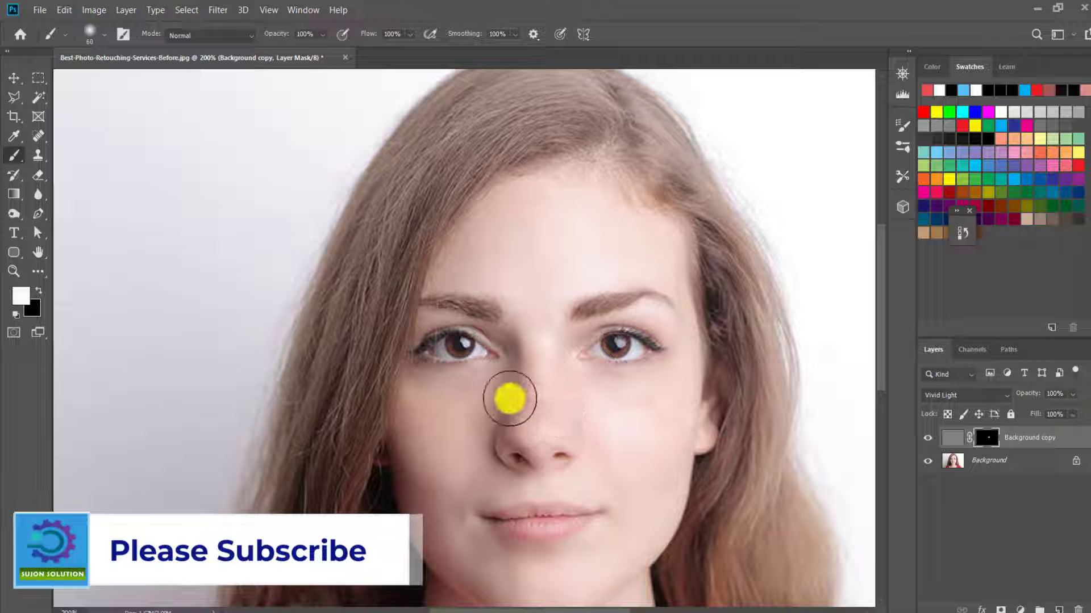
left_click(509, 398, "ctrl")
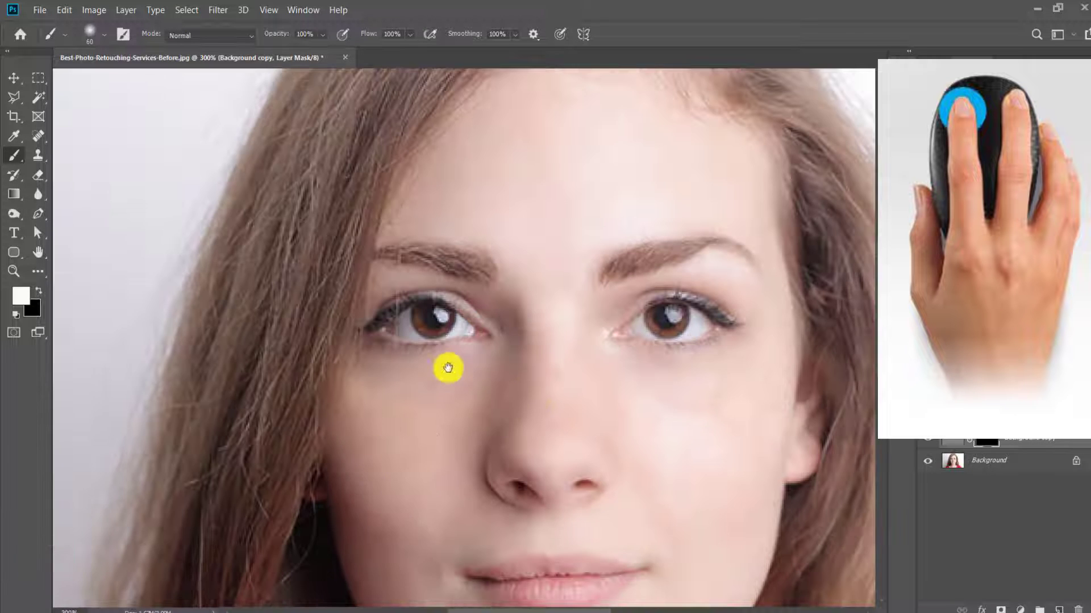
left_click_drag(448, 368, 489, 257)
scroll(462, 398, "down", 5)
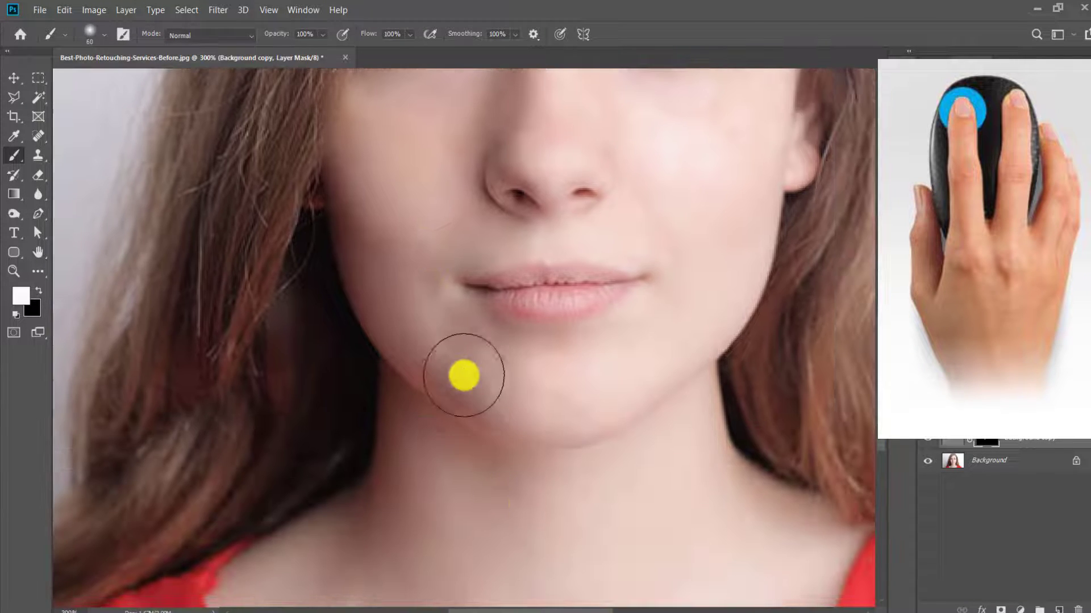
scroll(577, 339, "down", 5)
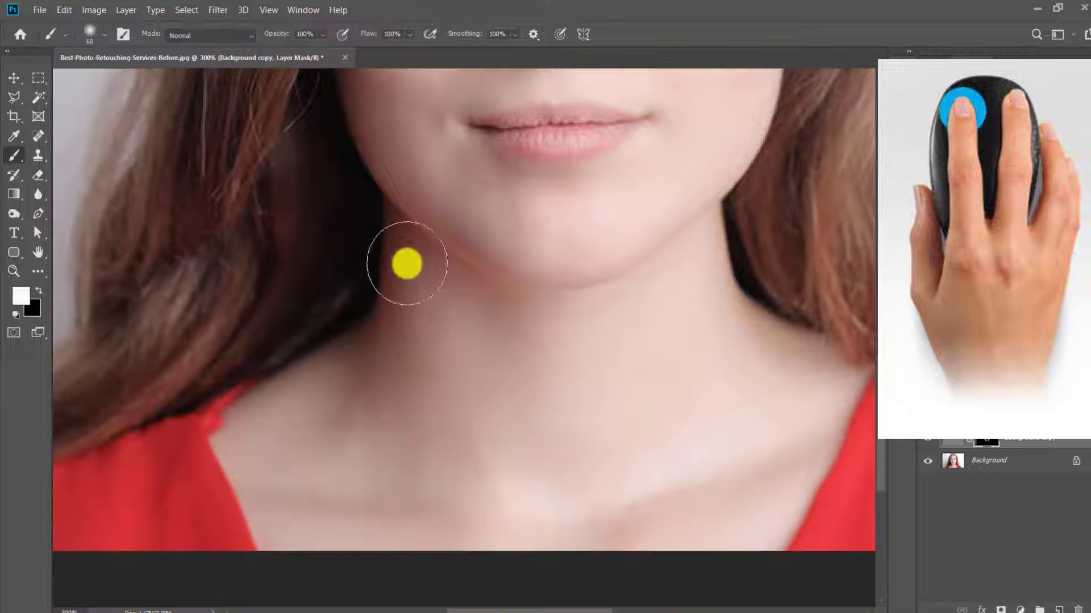
scroll(665, 382, "down", 4)
mouse_move(724, 314)
left_mouse_down()
mouse_move(531, 465)
mouse_move(388, 425)
mouse_move(301, 417)
mouse_move(230, 312)
mouse_move(375, 233)
mouse_move(430, 256)
mouse_move(482, 201)
mouse_move(346, 298)
left_mouse_up()
Reduce the brush to 35 pixels and paint the mask over the remaining skin around the cheeks, nose, upper lip and forehead
scroll(490, 529, "up", 11)
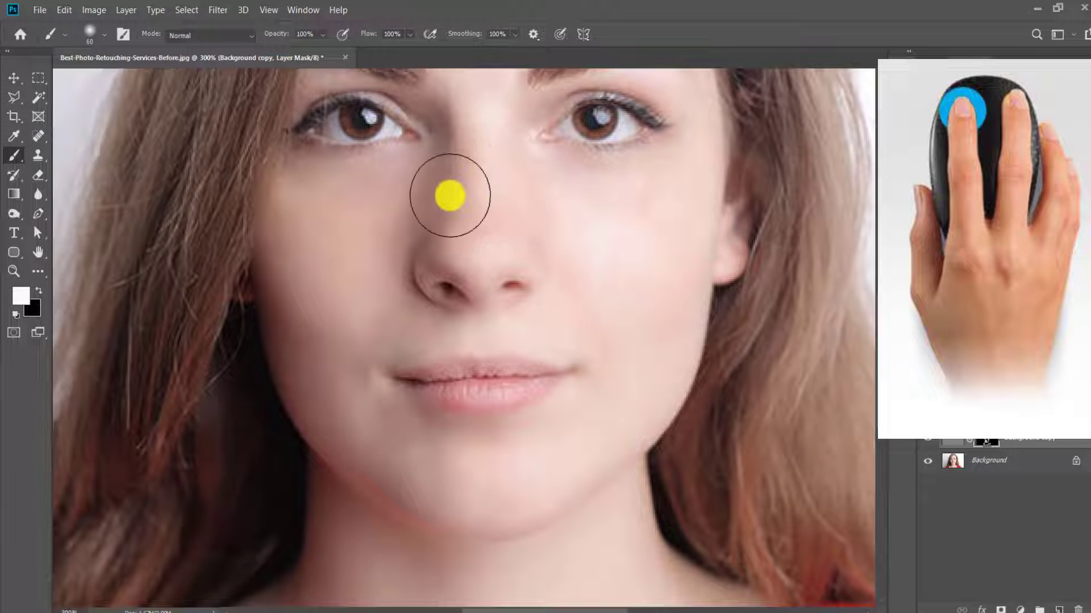
key("bracketleft")
key("bracketleft")
key("bracketleft")
key("bracketleft")
mouse_move(372, 277)
left_mouse_down()
mouse_move(388, 330)
mouse_move(336, 304)
mouse_move(288, 187)
mouse_move(310, 347)
left_mouse_up()
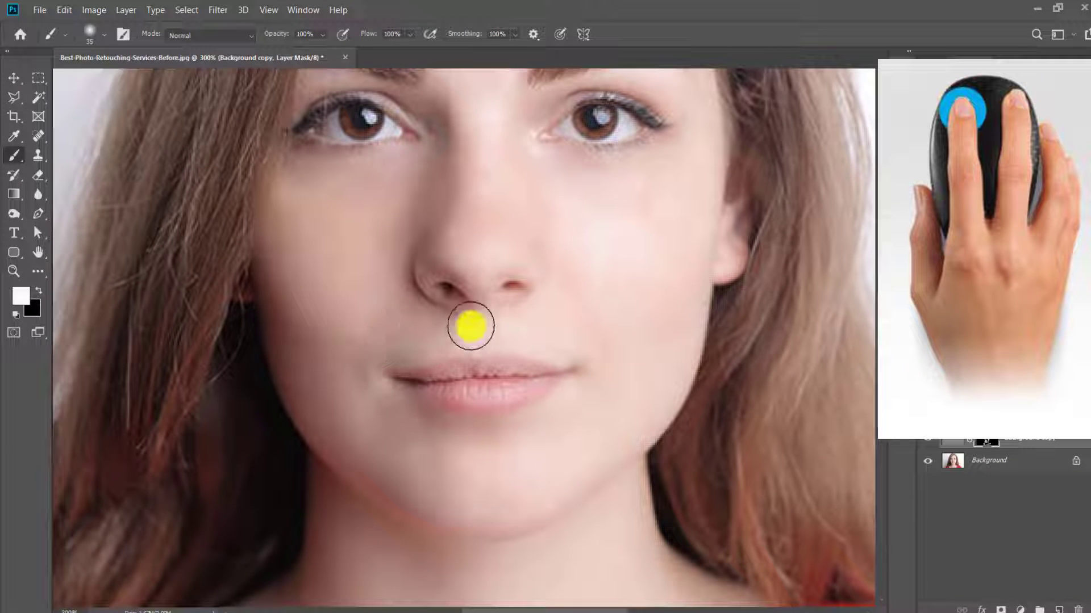
left_click_drag(471, 326, 484, 279)
scroll(516, 427, "up", 5)
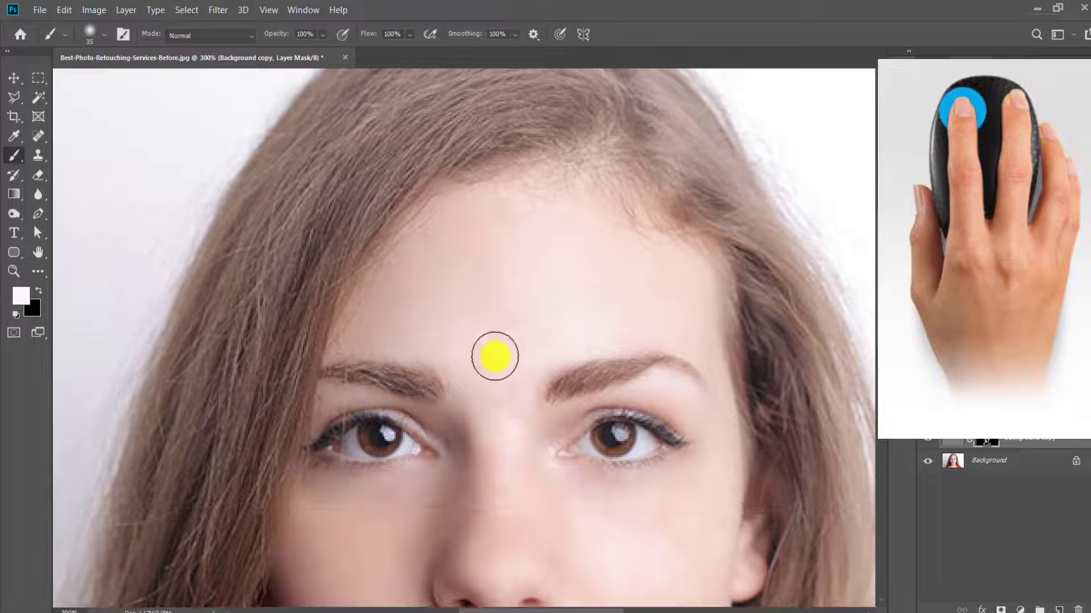
left_click_drag(414, 301, 344, 339)
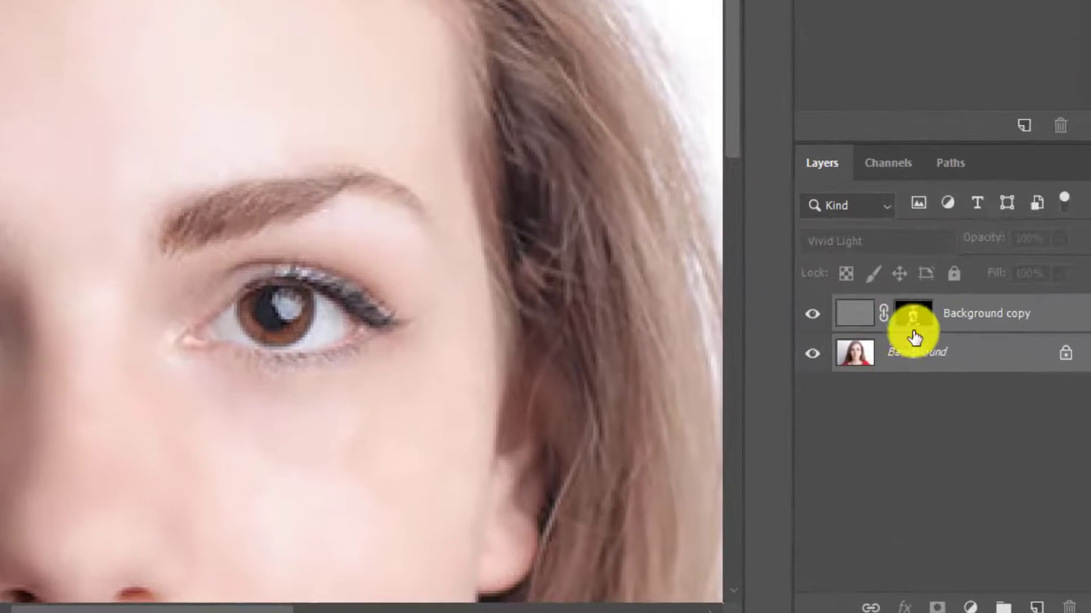
Merge the Background copy layer and the Background layer into a single layer
left_click(984, 465)
right_click(910, 359)
left_click(927, 238)
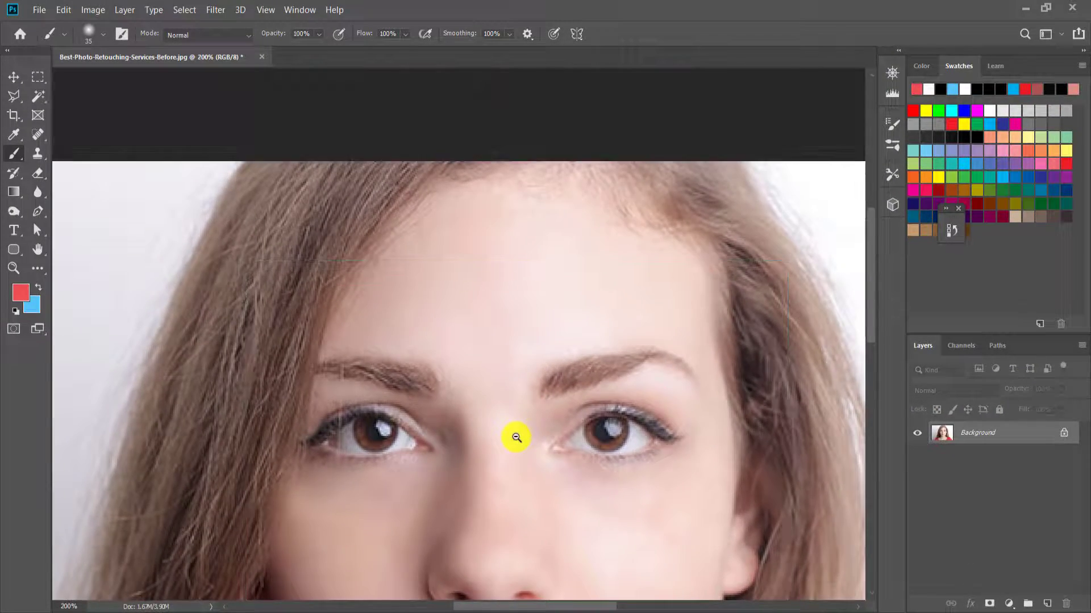
Darken both eyebrows with the 35-pixel Burn Tool, using the Midtones range at 25% exposure
left_click(474, 434, "alt")
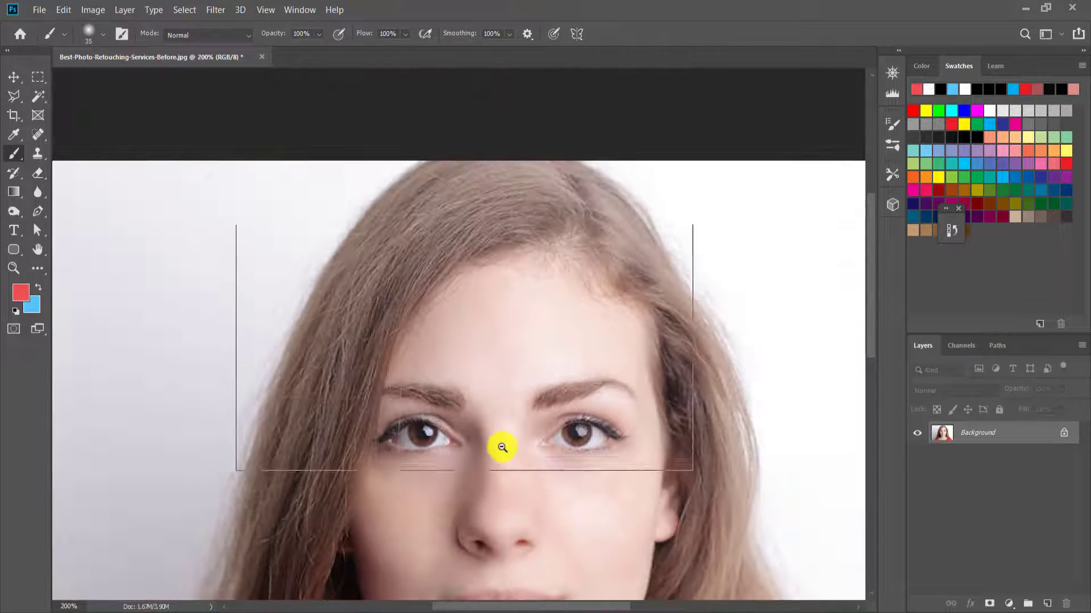
left_click(502, 448, "alt")
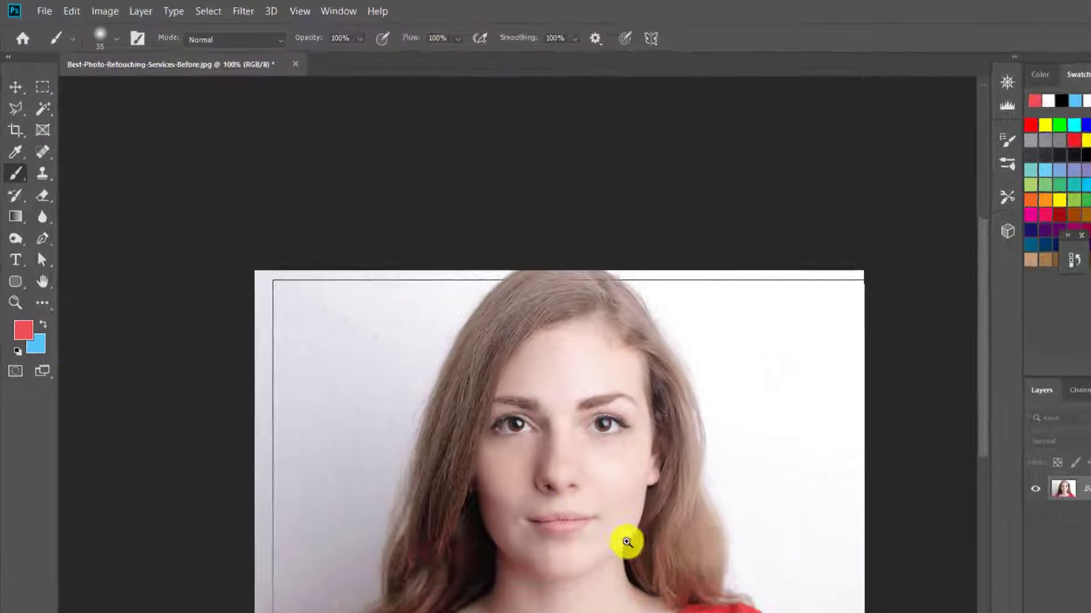
left_click(627, 542)
left_click(43, 467)
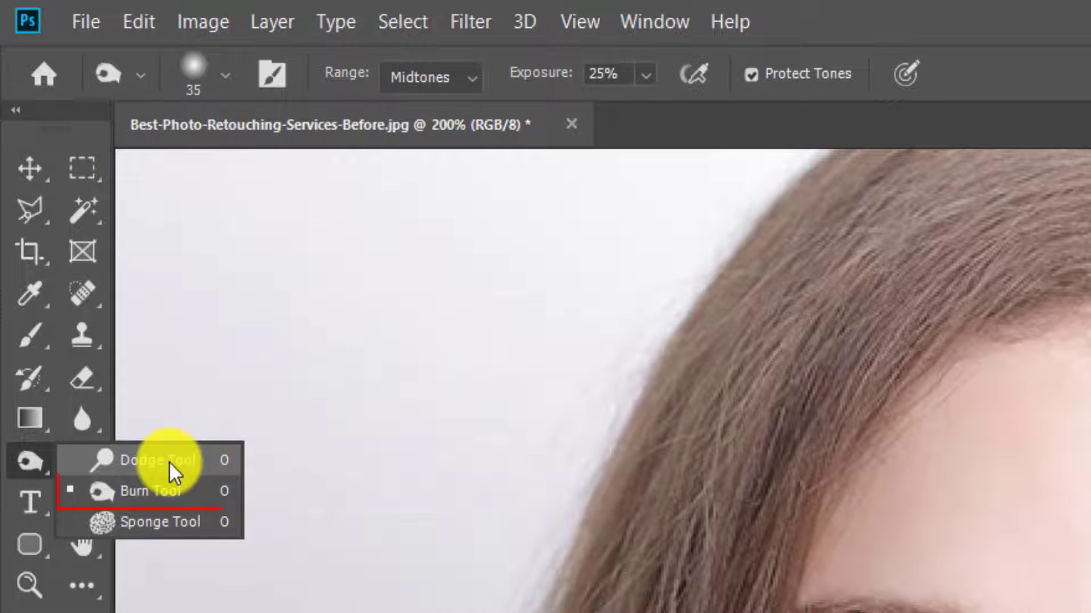
left_click(141, 485)
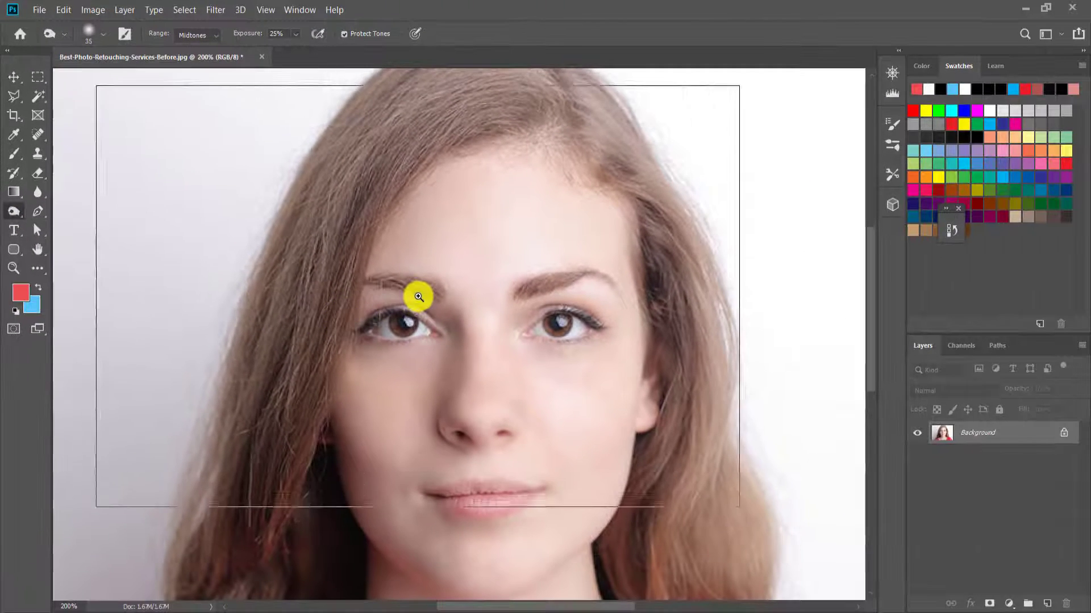
left_click(419, 296)
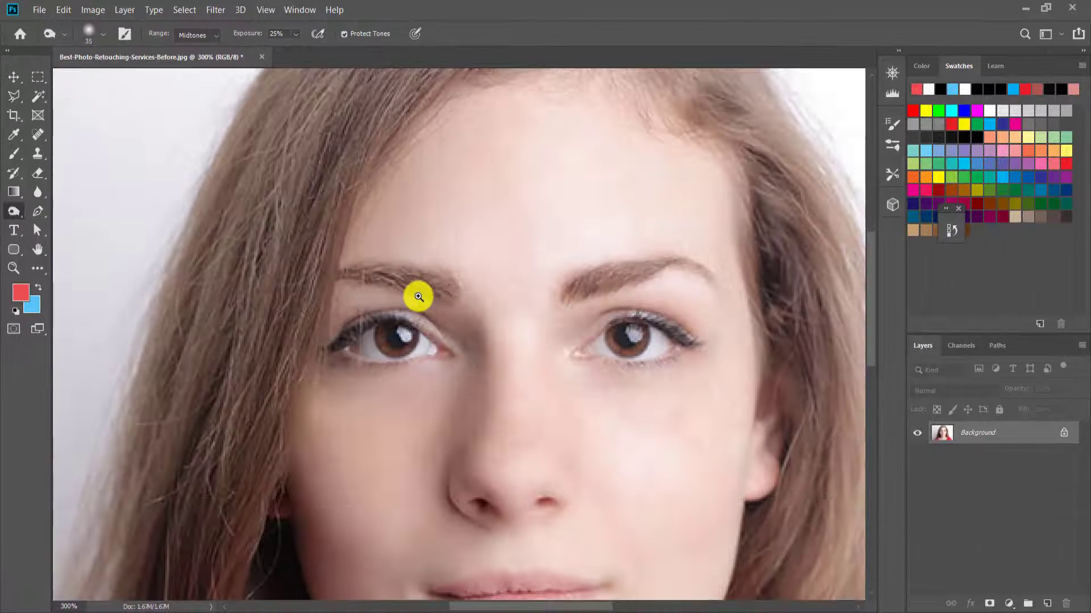
mouse_move(441, 289)
left_mouse_down()
mouse_move(329, 272)
mouse_move(438, 286)
mouse_move(341, 271)
left_mouse_up()
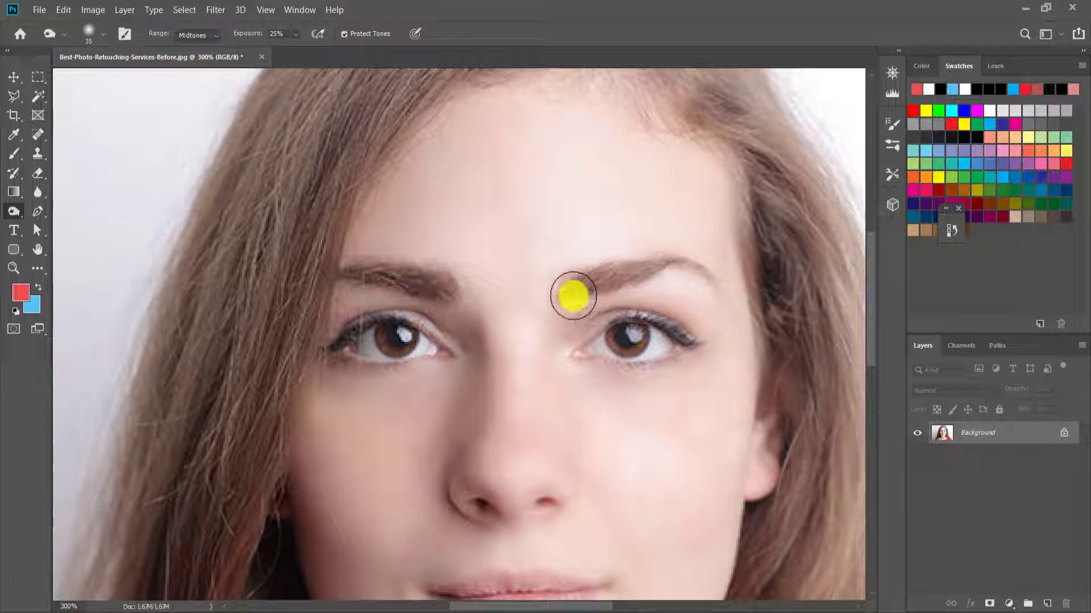
mouse_move(573, 295)
left_mouse_down()
mouse_move(679, 265)
mouse_move(712, 279)
mouse_move(579, 290)
left_mouse_up()
left_click_drag(434, 292, 354, 277)
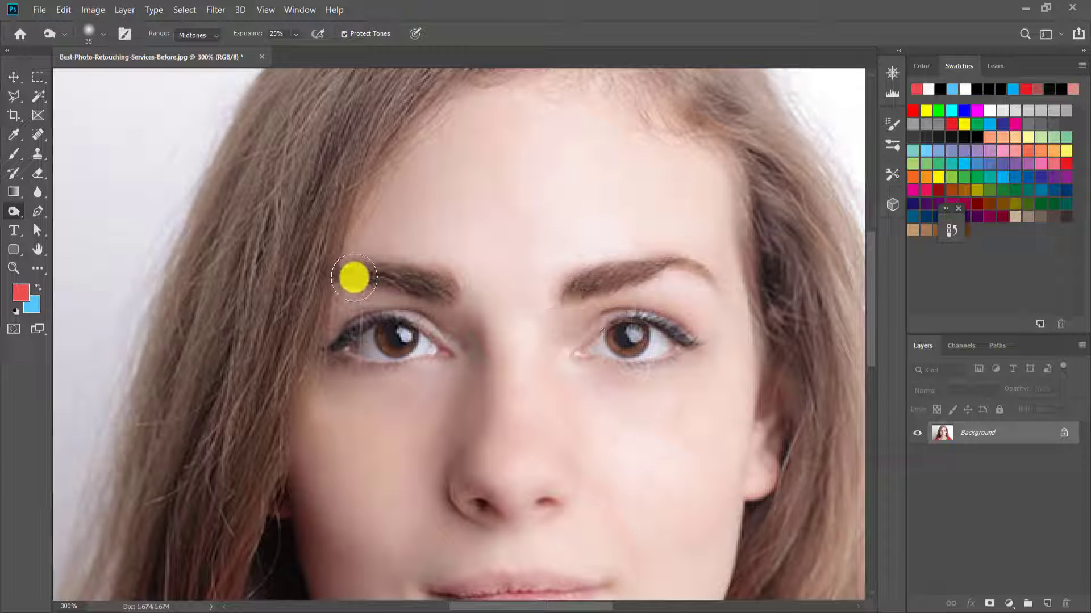
left_click(620, 394, "alt")
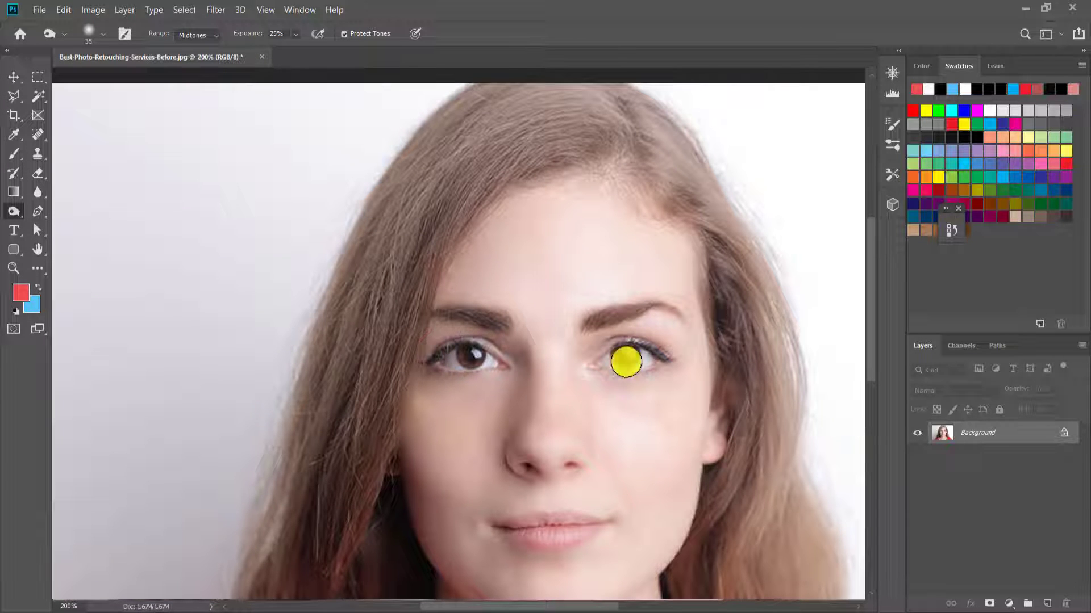
left_click(637, 434, "alt")
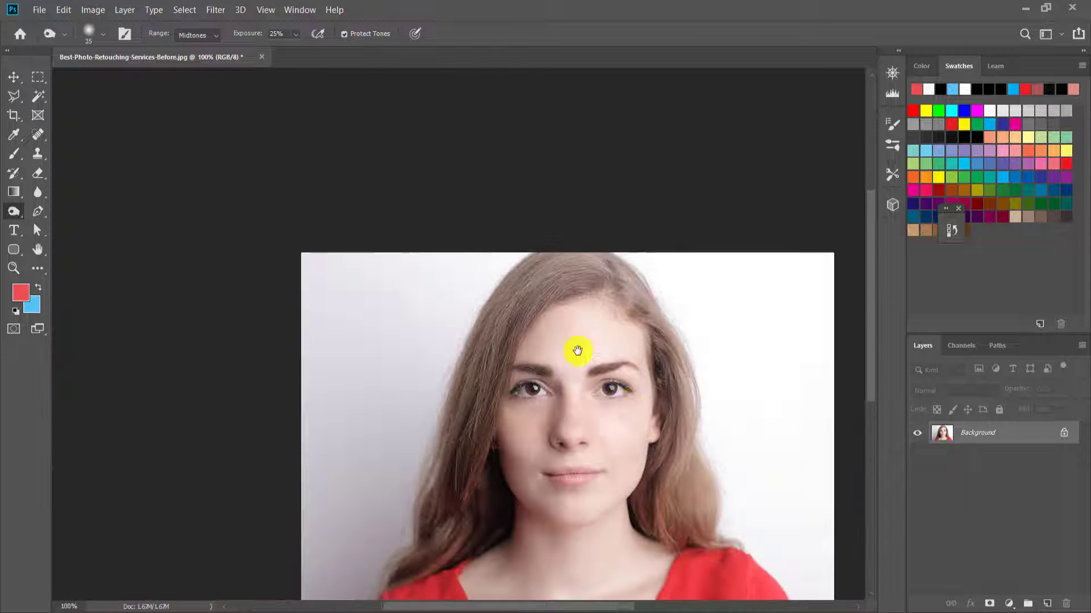
Duplicate the Background layer as Background copy and add a new empty layer above it
left_click(538, 333, "ctrl")
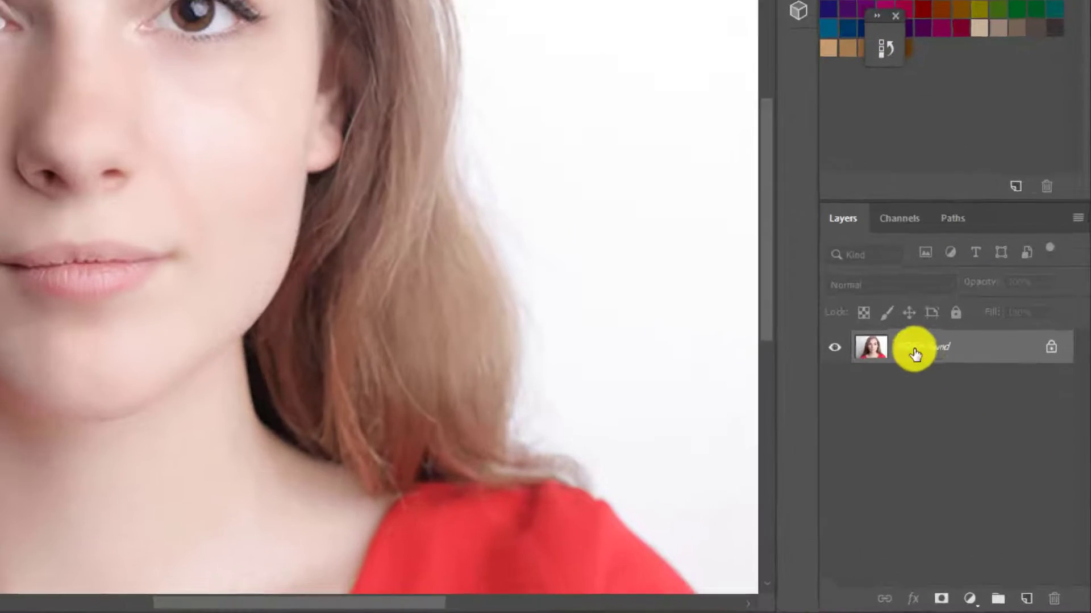
right_click(954, 433)
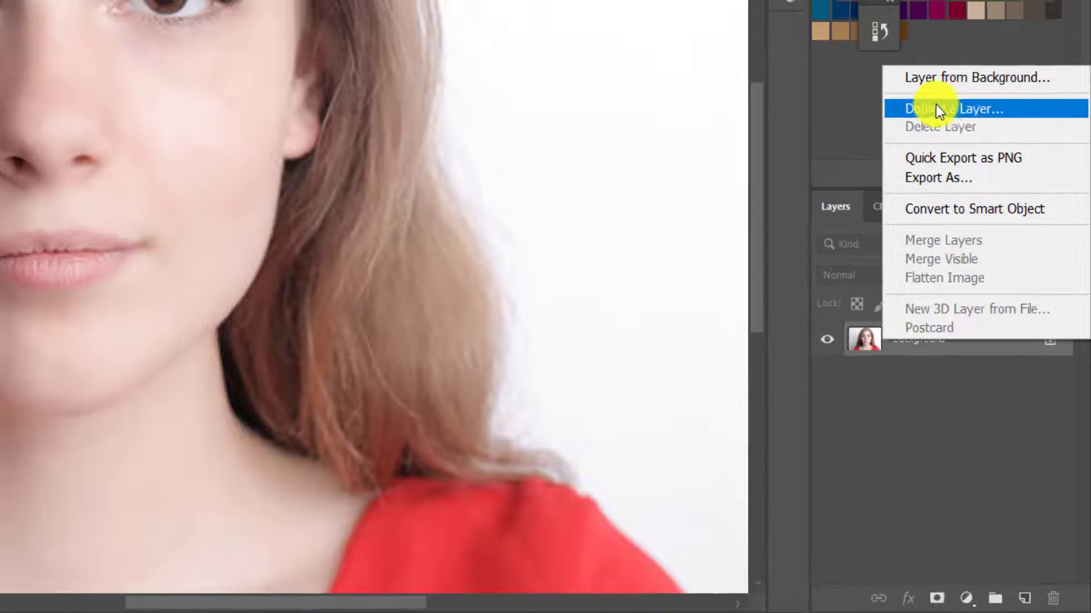
left_click(937, 89)
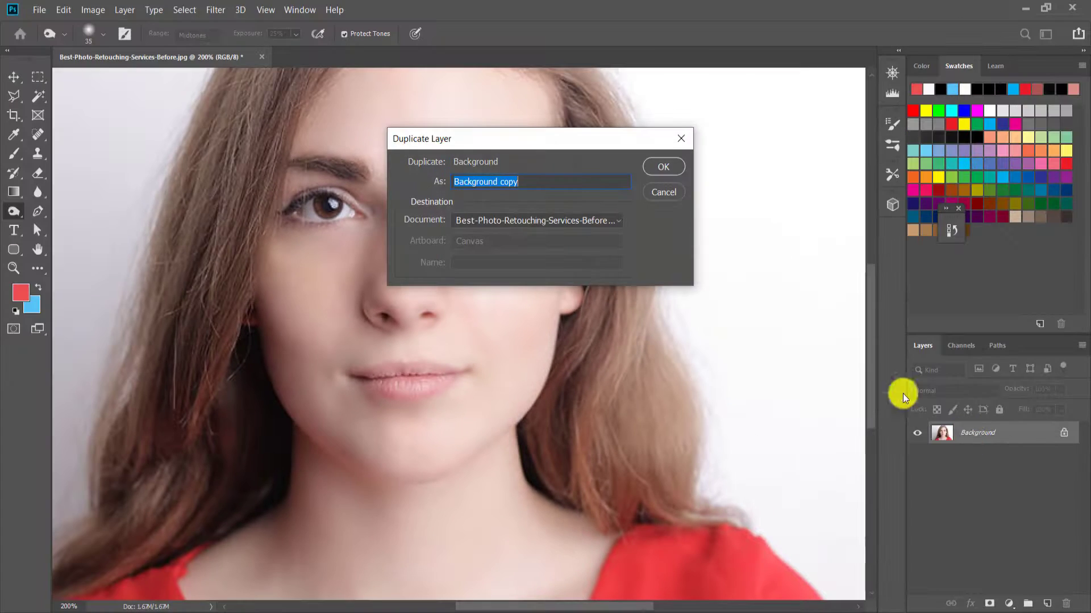
left_click(670, 166)
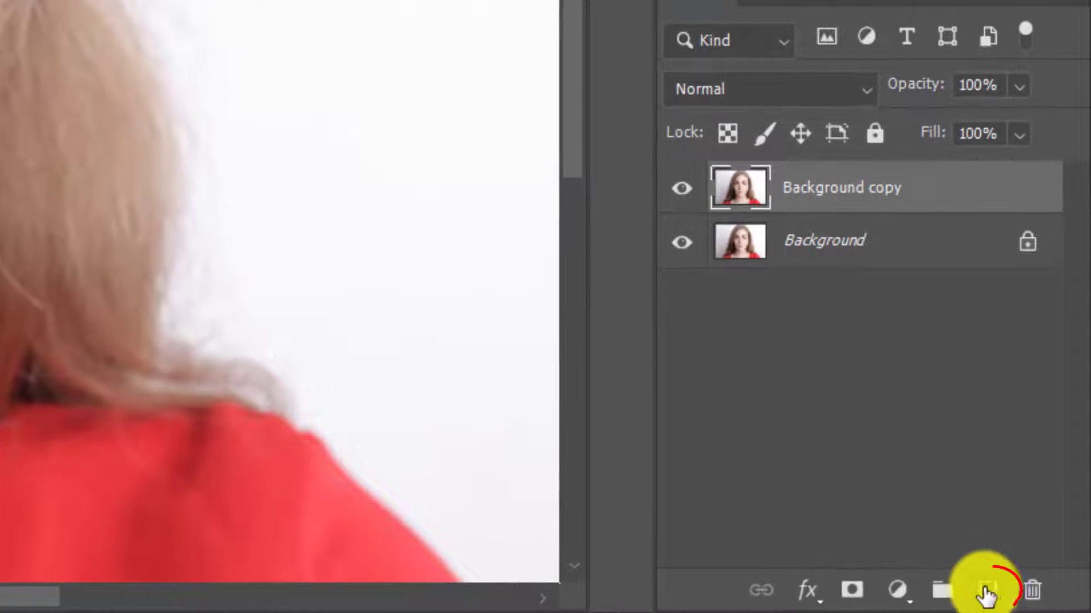
left_click(1048, 603)
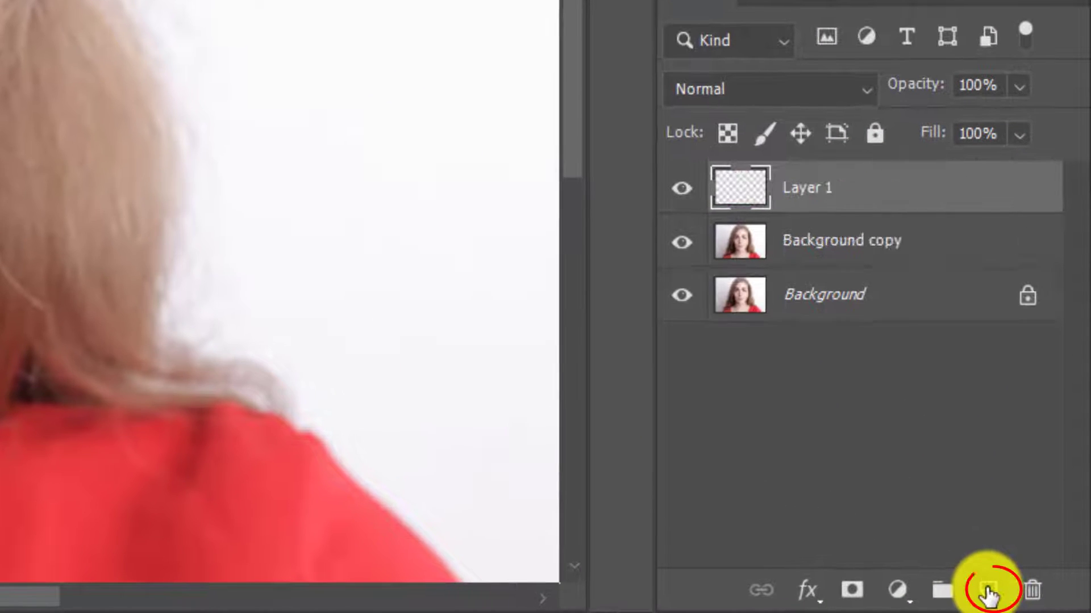
double_click(809, 199)
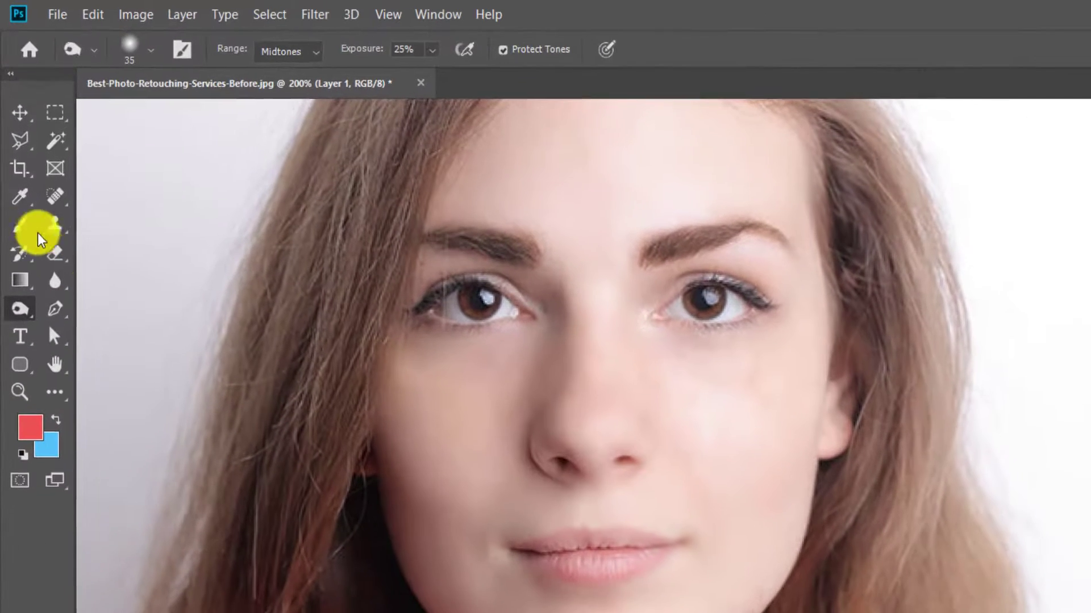
Choose the Brush Tool and set the foreground color to coral red #f0585b
left_click(20, 222)
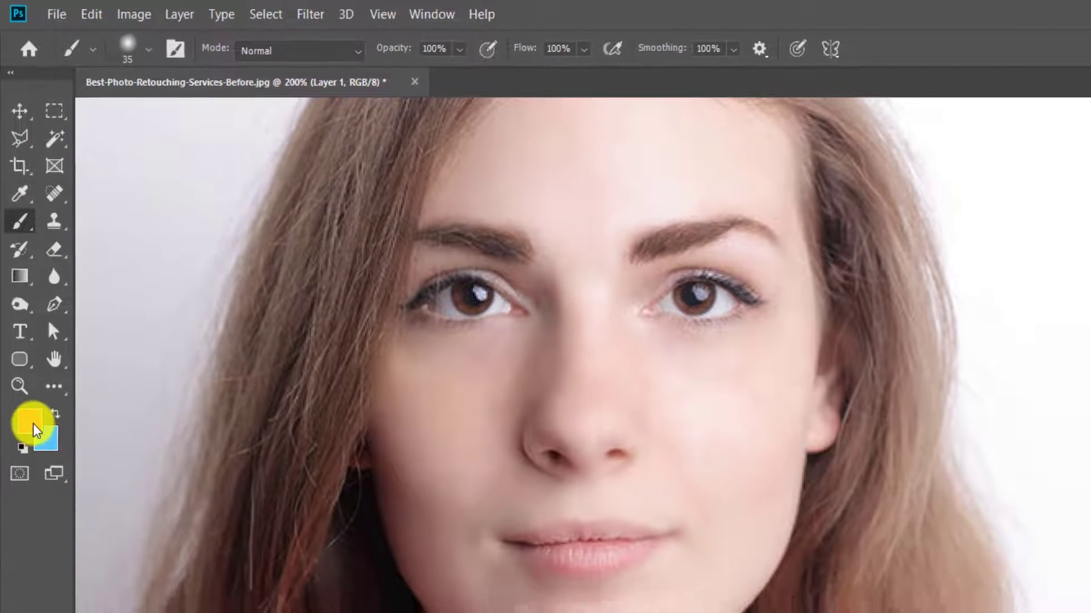
left_click(32, 427)
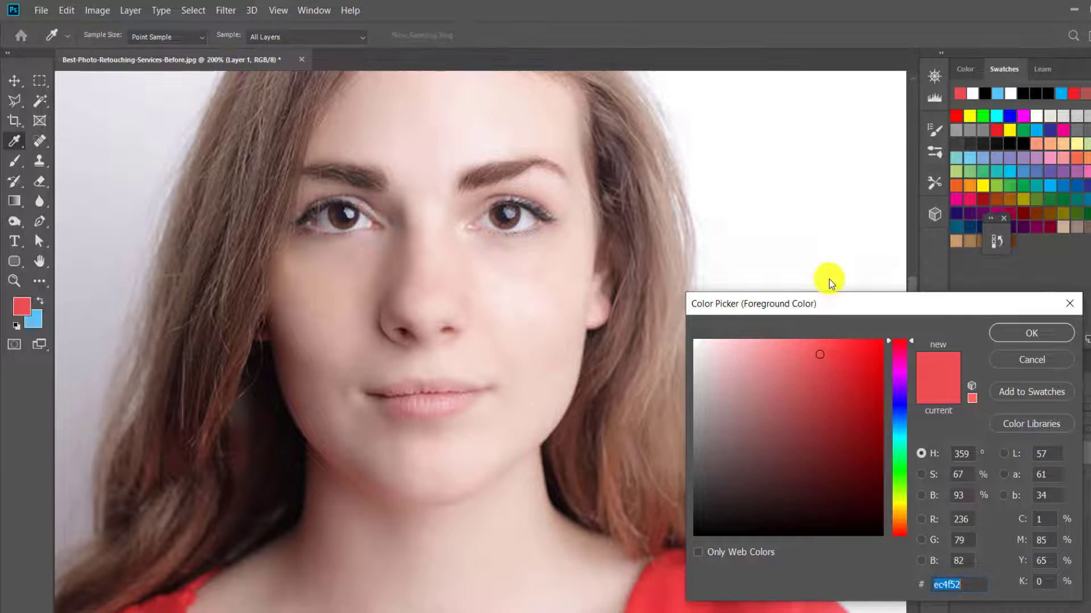
left_click_drag(830, 302, 818, 248)
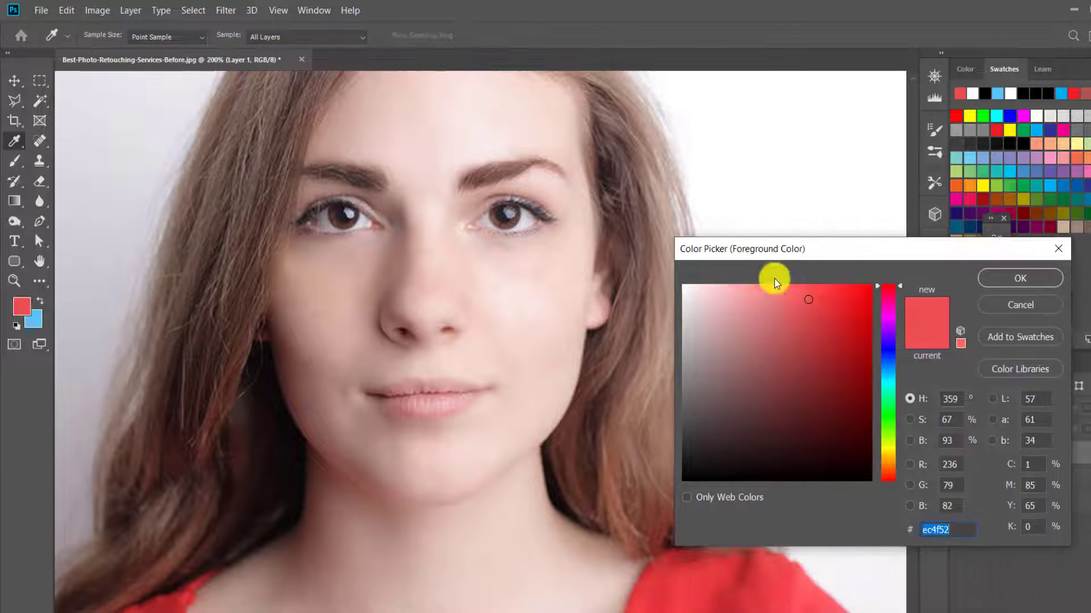
mouse_move(803, 301)
left_mouse_down()
mouse_move(808, 292)
mouse_move(796, 298)
left_mouse_up()
left_click(1018, 280)
key("b")
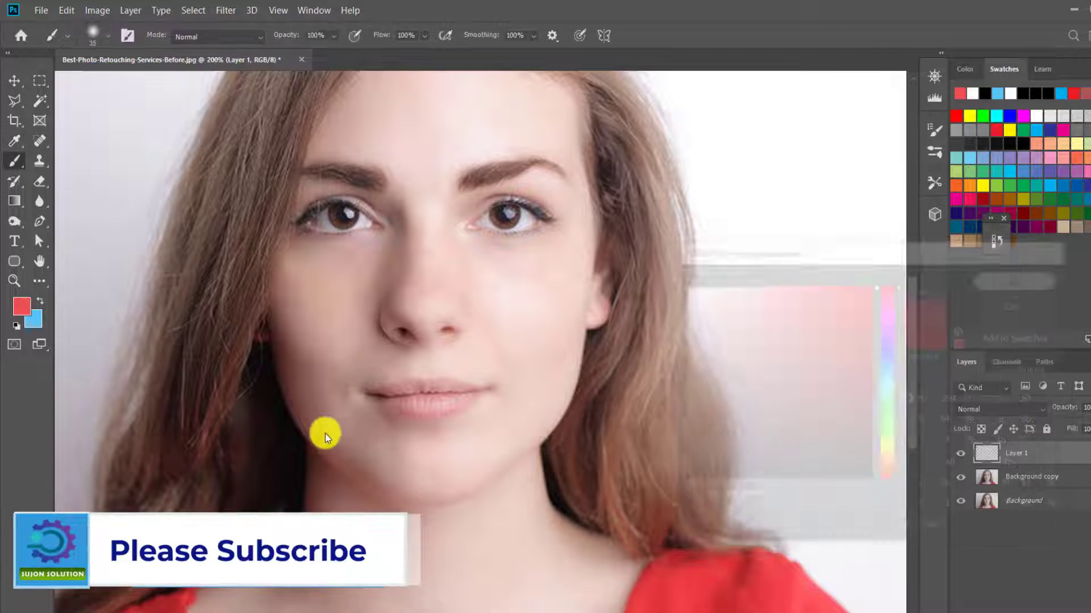
Outline and completely fill both lips with the coral red on Layer 1, using an 8-pixel Brush
left_click(386, 394, "ctrl")
left_click(363, 402, "ctrl")
left_click(363, 398, "ctrl")
key("bracketleft")
key("bracketleft")
key("bracketleft")
key("bracketleft")
key("bracketleft")
key("bracketleft")
key("bracketleft")
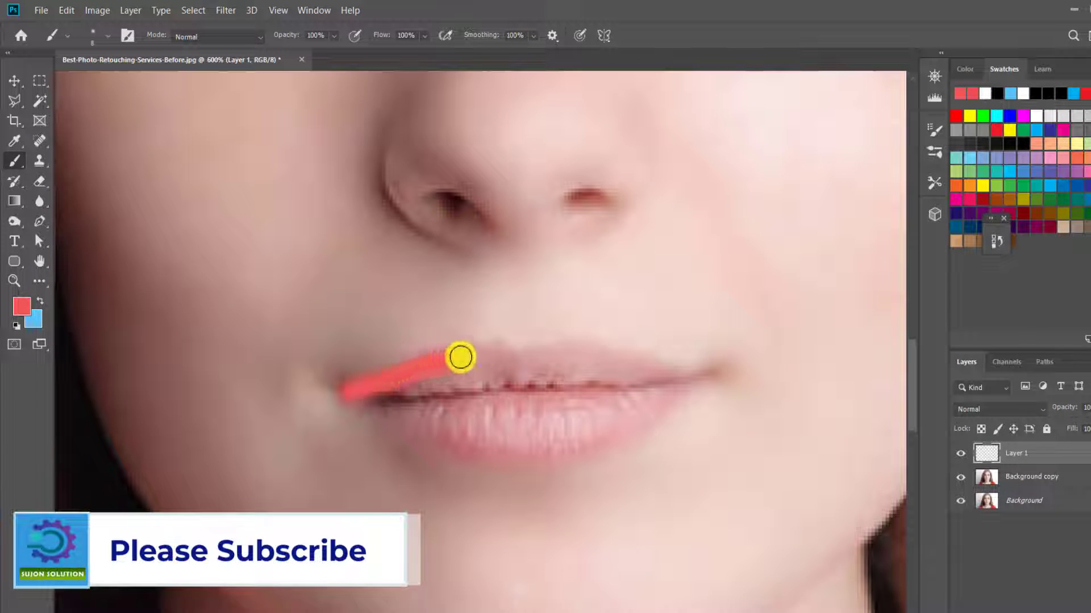
left_click_drag(560, 349, 708, 376)
mouse_move(657, 411)
left_mouse_down()
mouse_move(624, 435)
mouse_move(563, 453)
mouse_move(473, 459)
left_mouse_up()
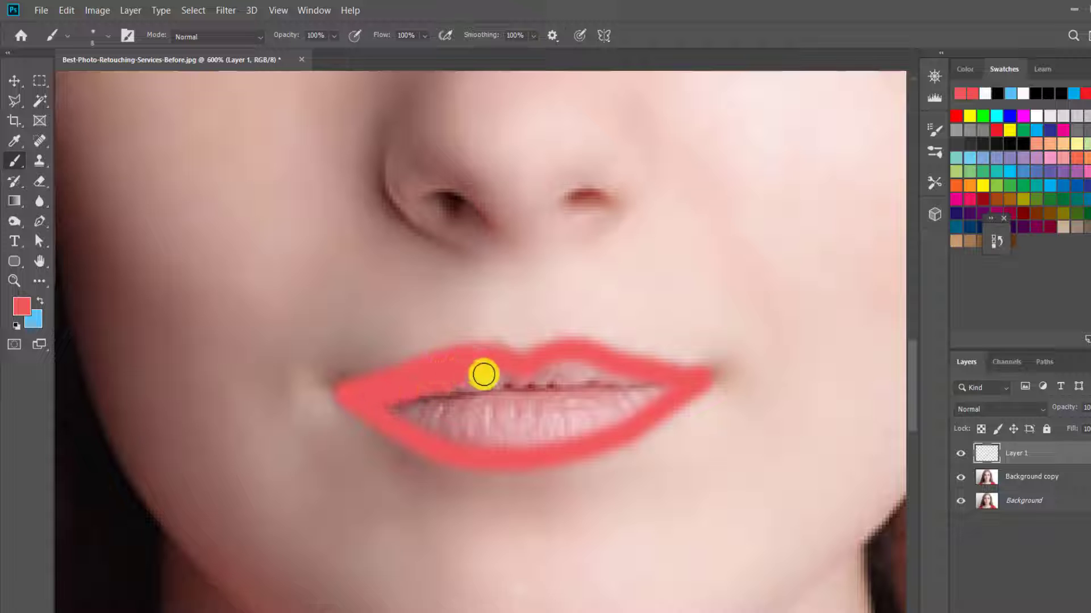
mouse_move(442, 419)
left_mouse_down()
mouse_move(497, 435)
mouse_move(622, 414)
mouse_move(668, 393)
mouse_move(618, 416)
mouse_move(465, 442)
left_mouse_up()
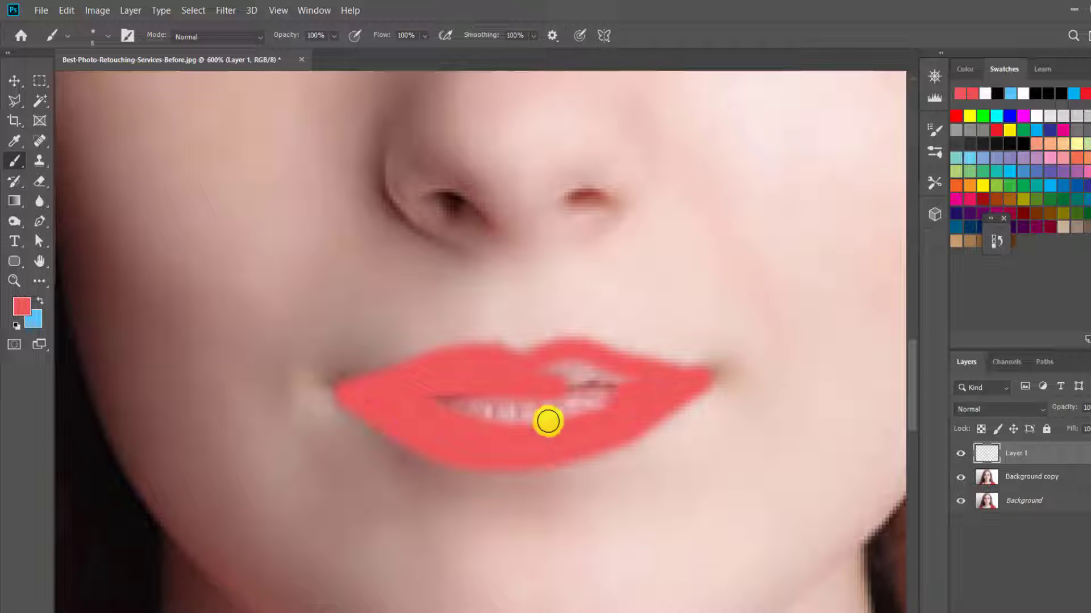
mouse_move(547, 421)
left_mouse_down()
mouse_move(476, 405)
mouse_move(594, 406)
mouse_move(612, 392)
left_mouse_up()
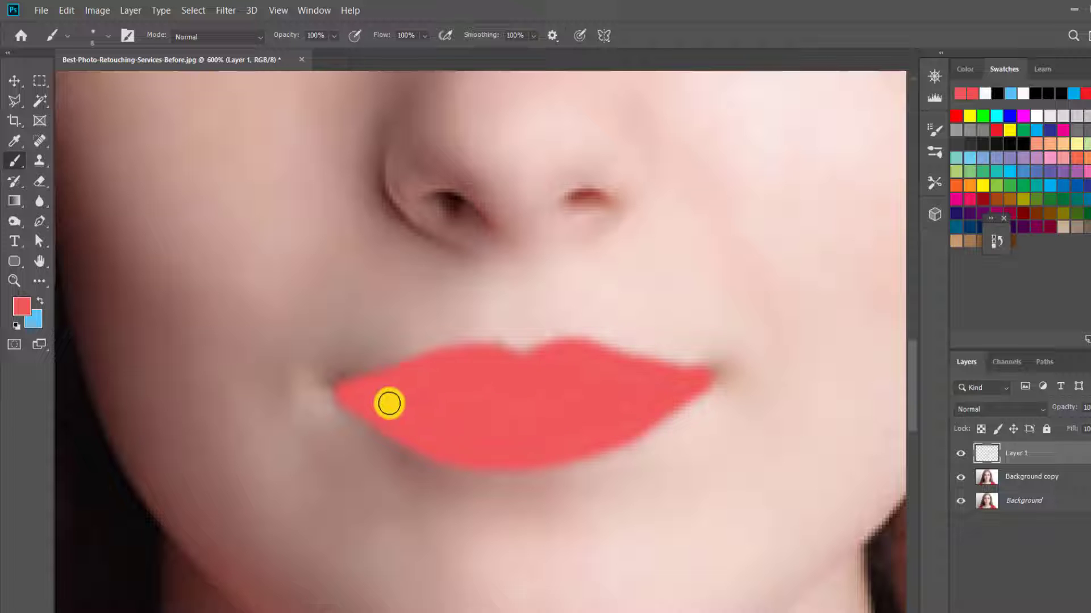
Set the blend mode of the lip color layer to Multiply
left_click(555, 416, "ctrl+alt")
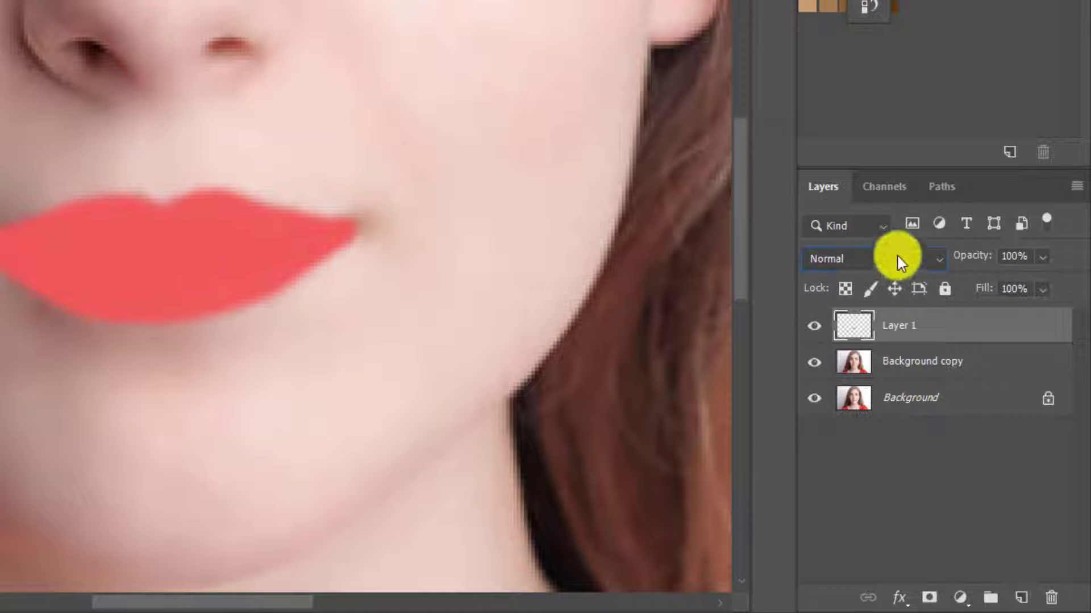
left_click(897, 259)
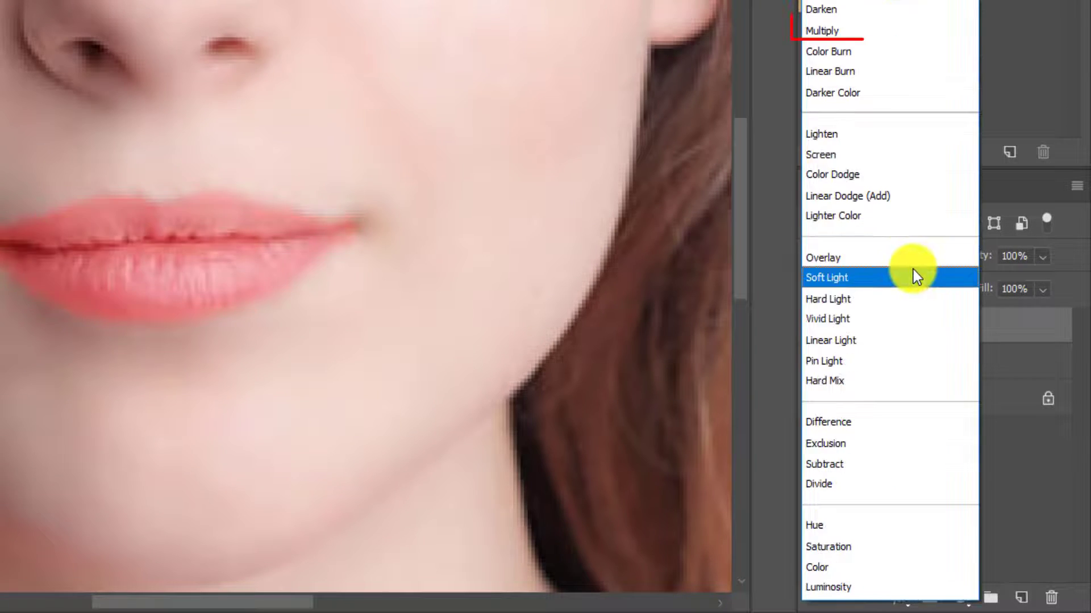
left_click(839, 29)
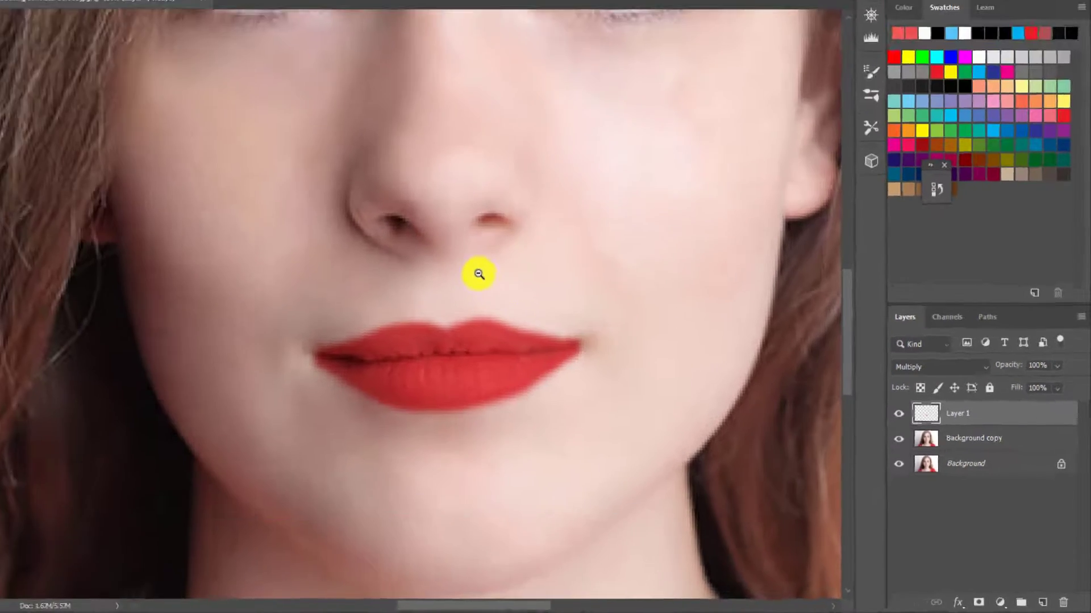
left_click(479, 274, "alt")
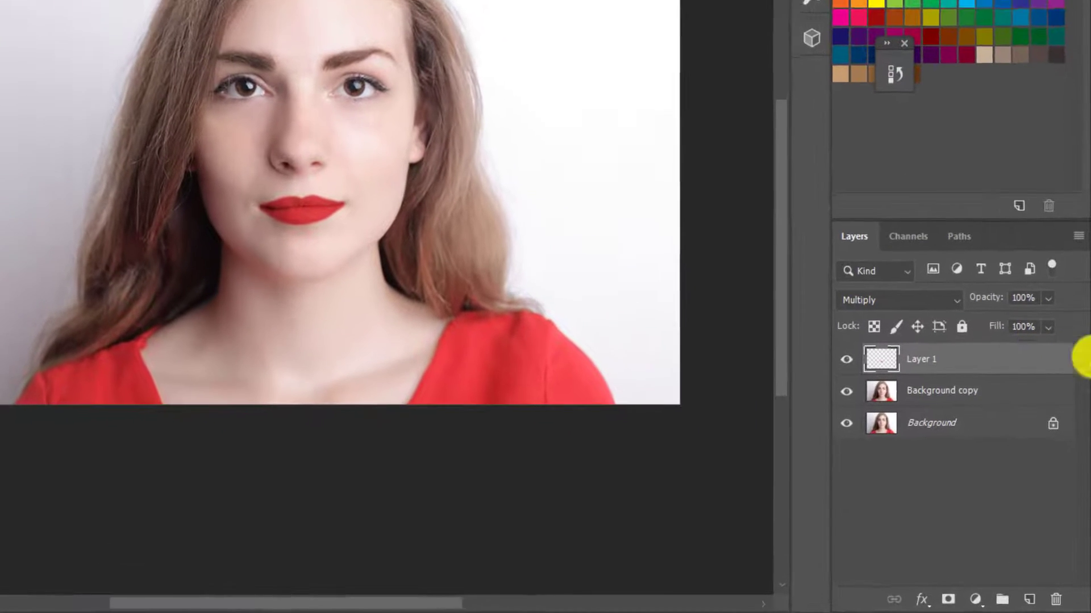
Merge Layer 1 and the Background copy layer into a single layer
left_click(940, 391, "shift")
right_click(940, 393)
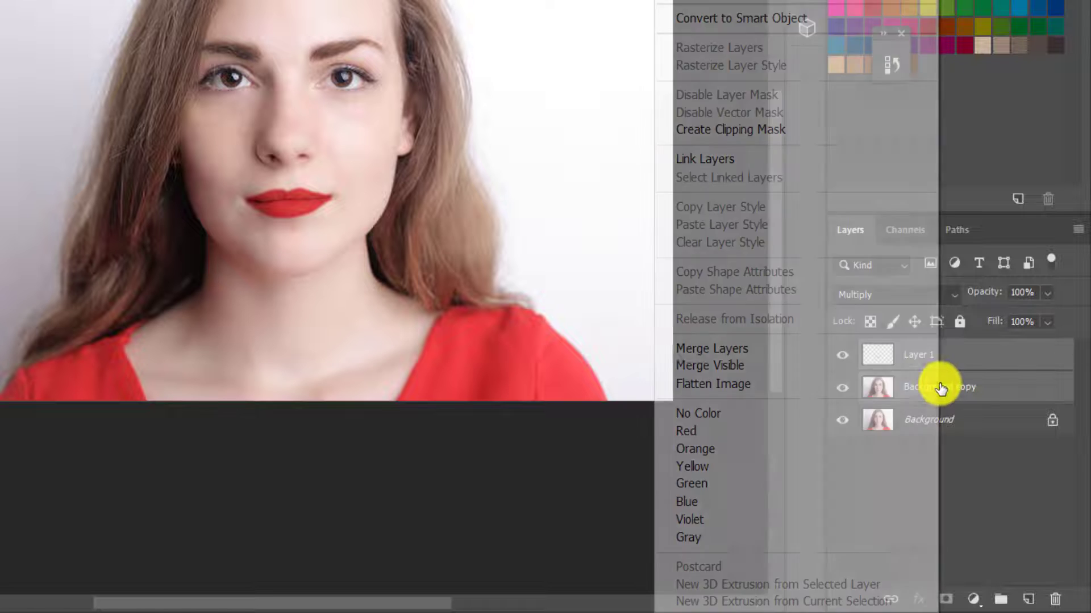
left_click(677, 348)
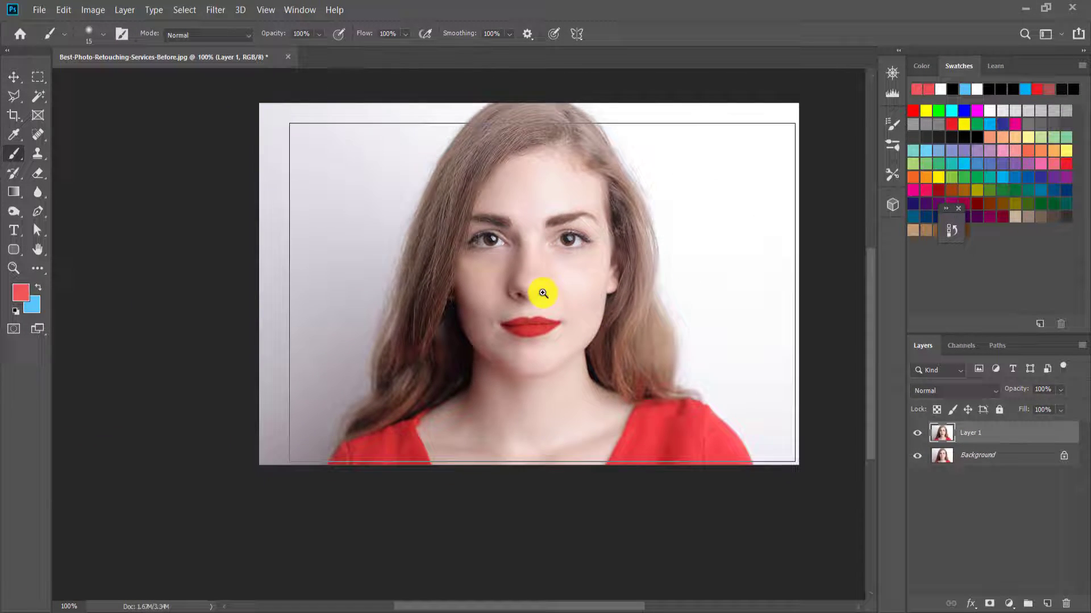
Add a Solid Color fill layer above Layer 1 in red #f74b4f
left_click(543, 293)
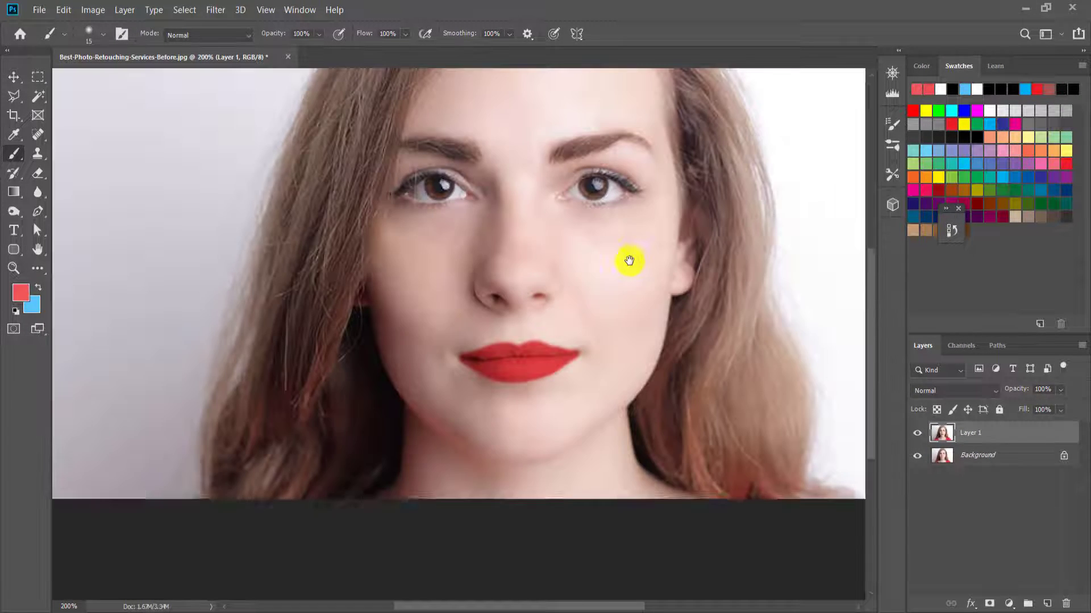
left_click_drag(494, 275, 484, 280)
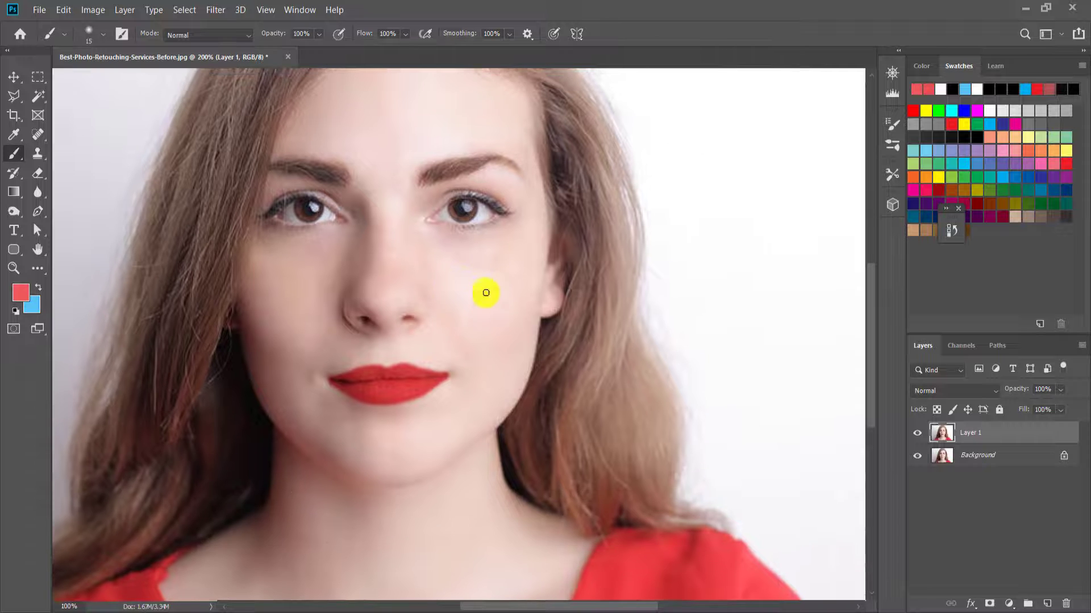
left_click(483, 298, "alt")
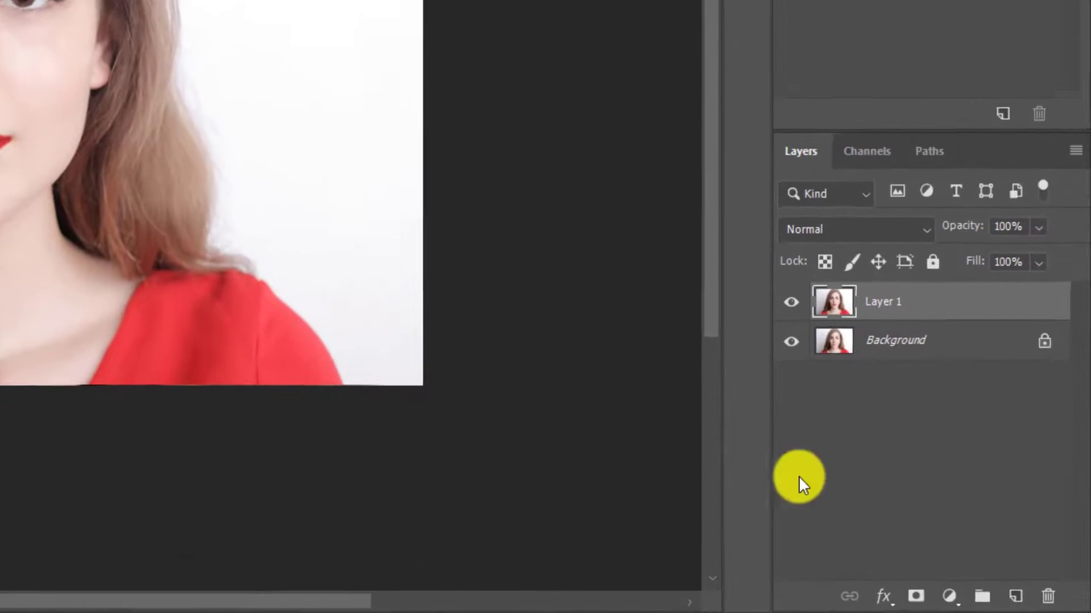
left_click(955, 594)
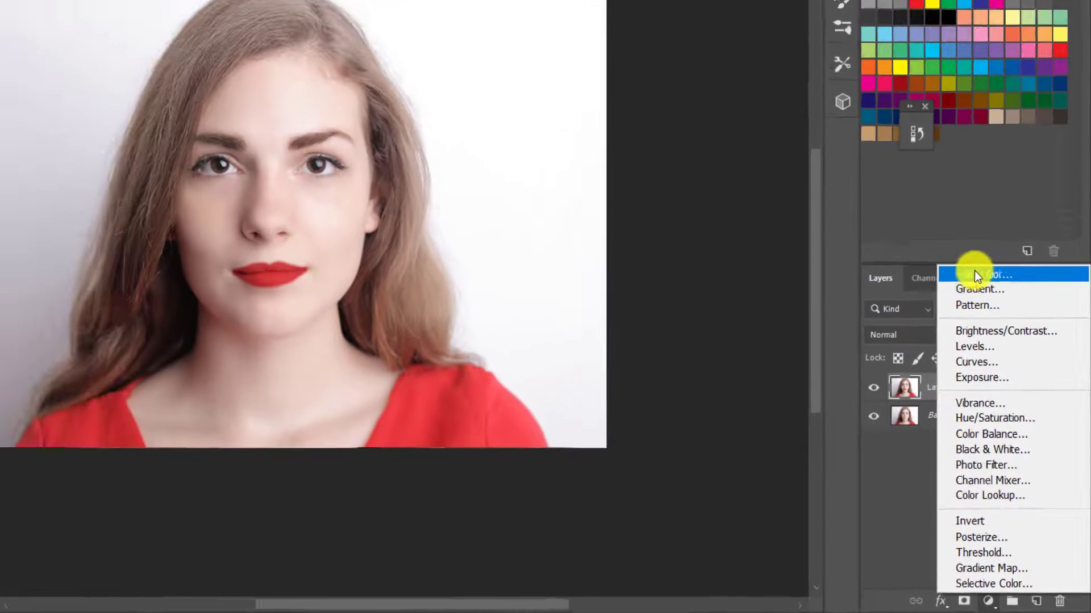
left_click(920, 134)
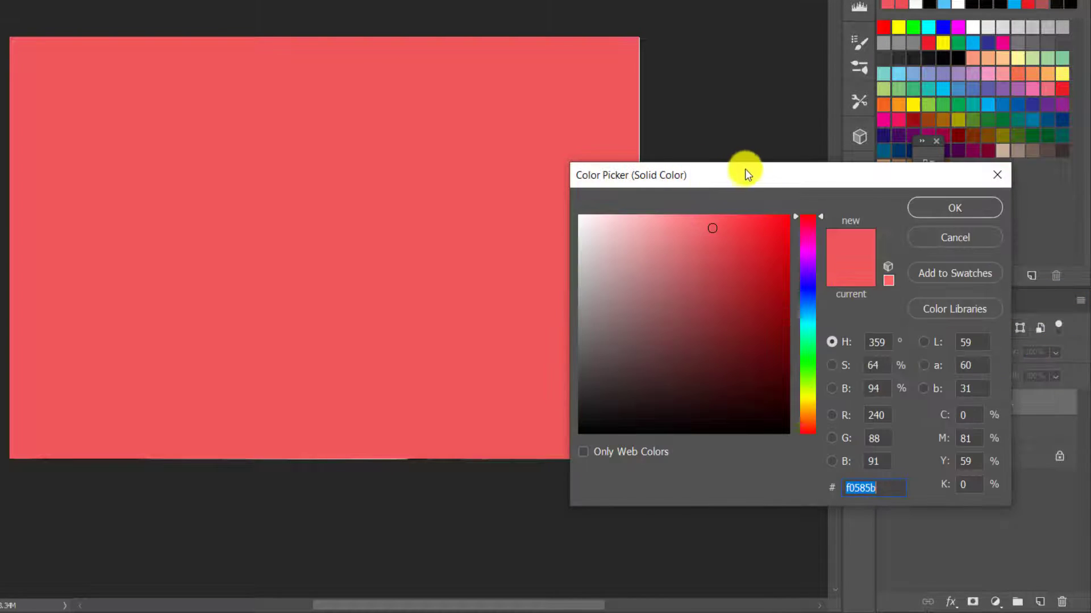
left_click_drag(742, 170, 670, 160)
left_click(664, 214)
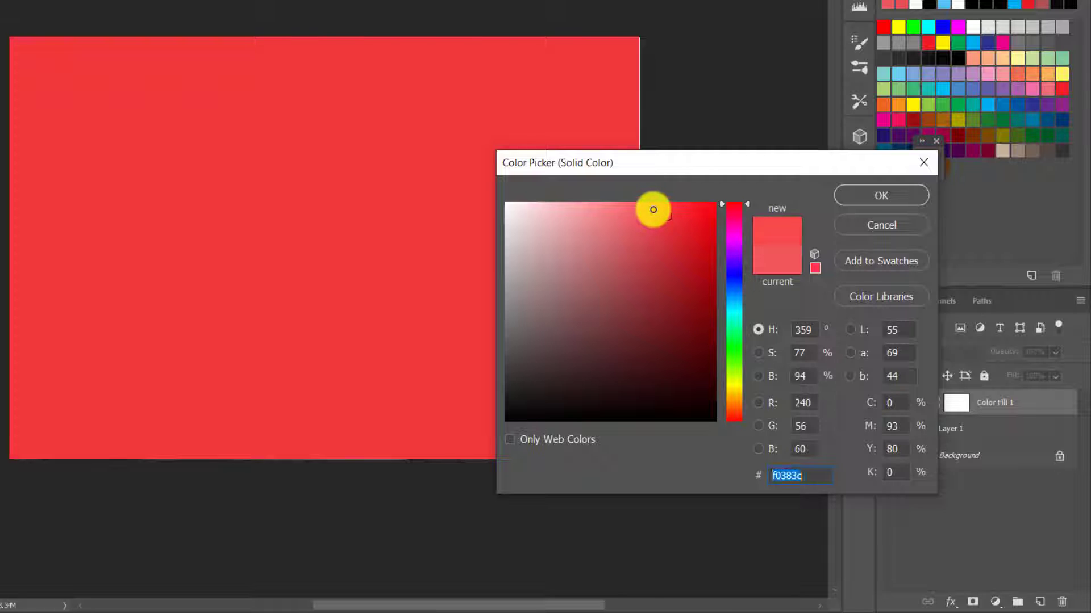
left_click(654, 213)
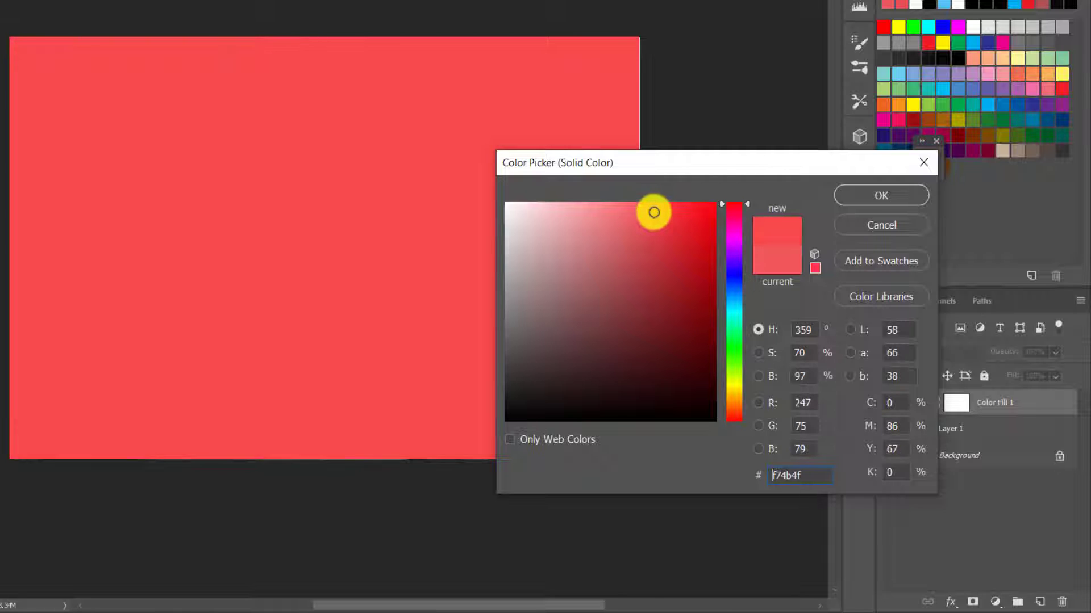
left_click(852, 197)
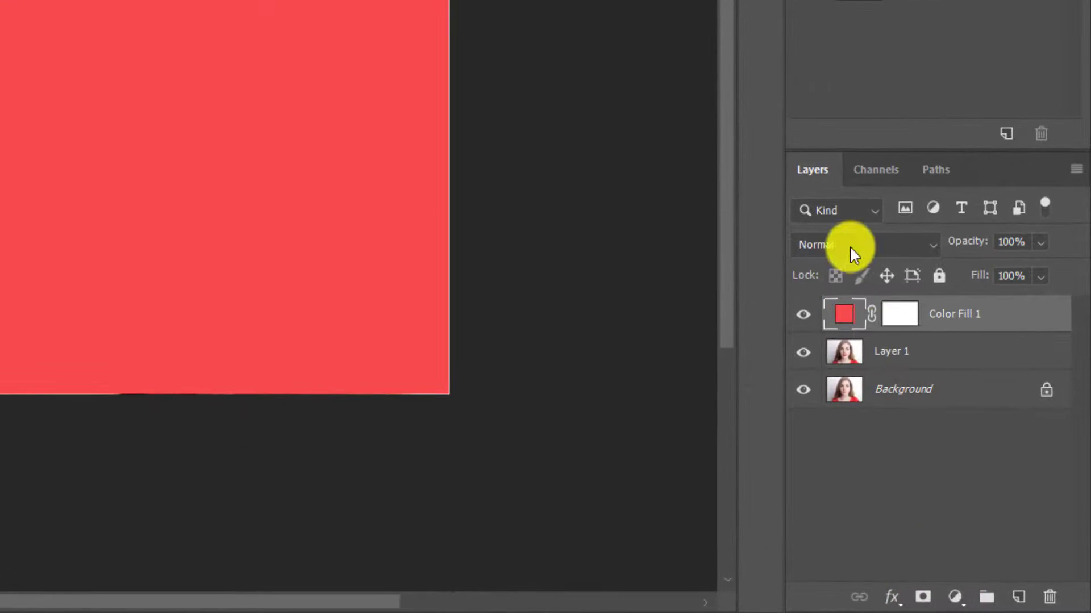
Set the fill layer's blend mode to Color and invert its layer mask to black
left_click(811, 244)
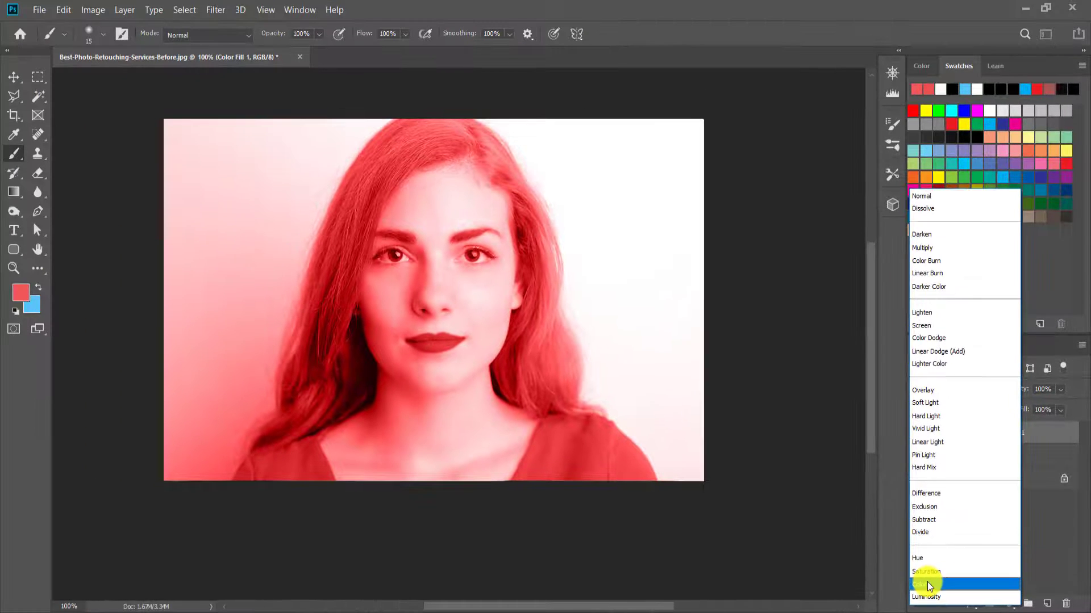
left_click(818, 565)
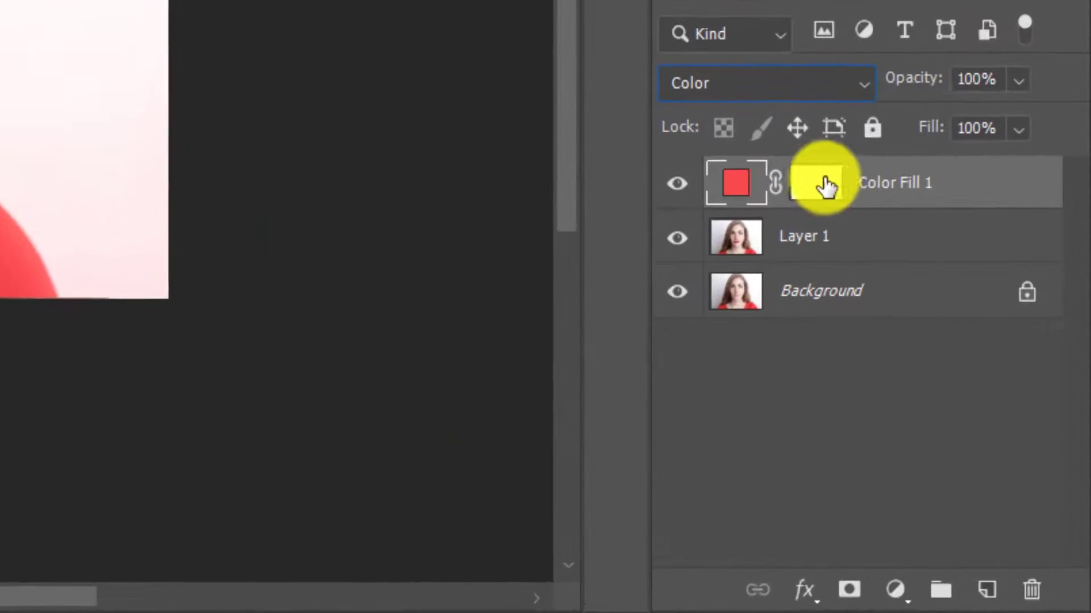
left_click(978, 433)
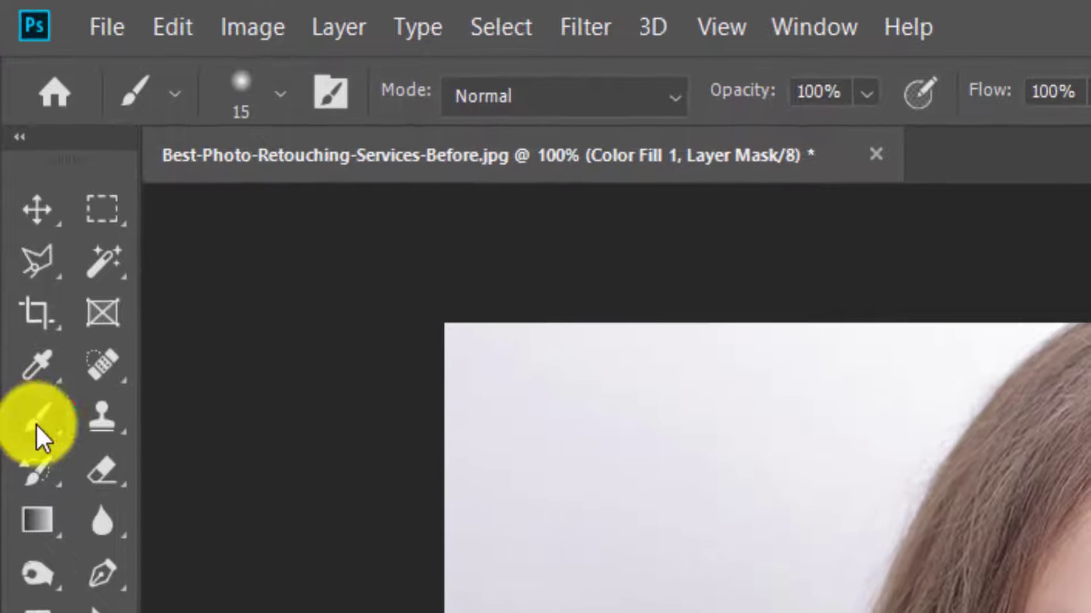
Paint the fill layer's mask white over the crown hair with a soft size 35 brush to reveal the red
right_click(14, 158)
left_click(40, 155)
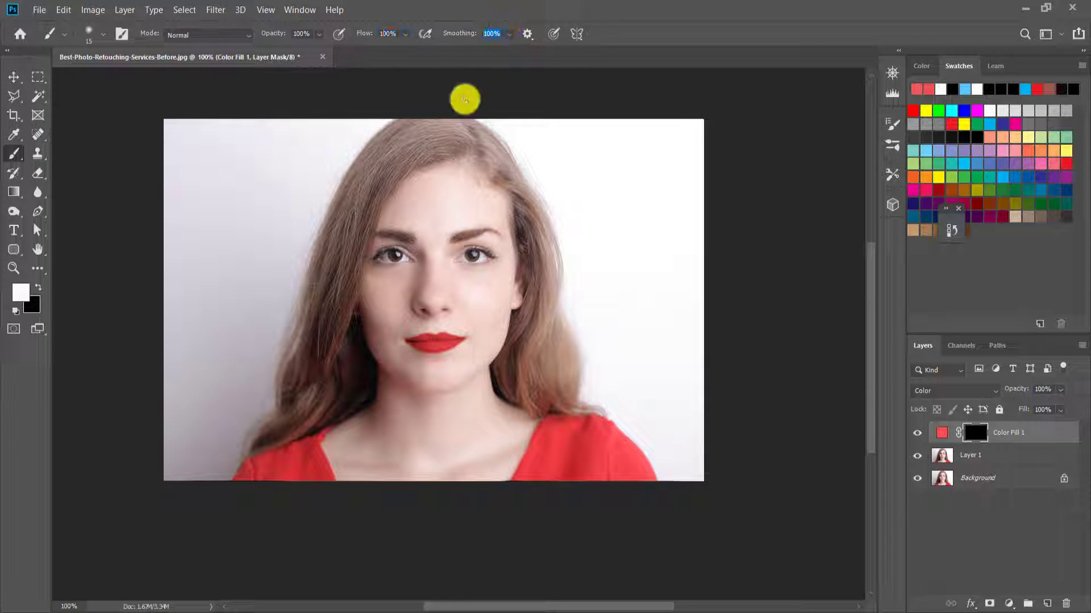
left_click(423, 156)
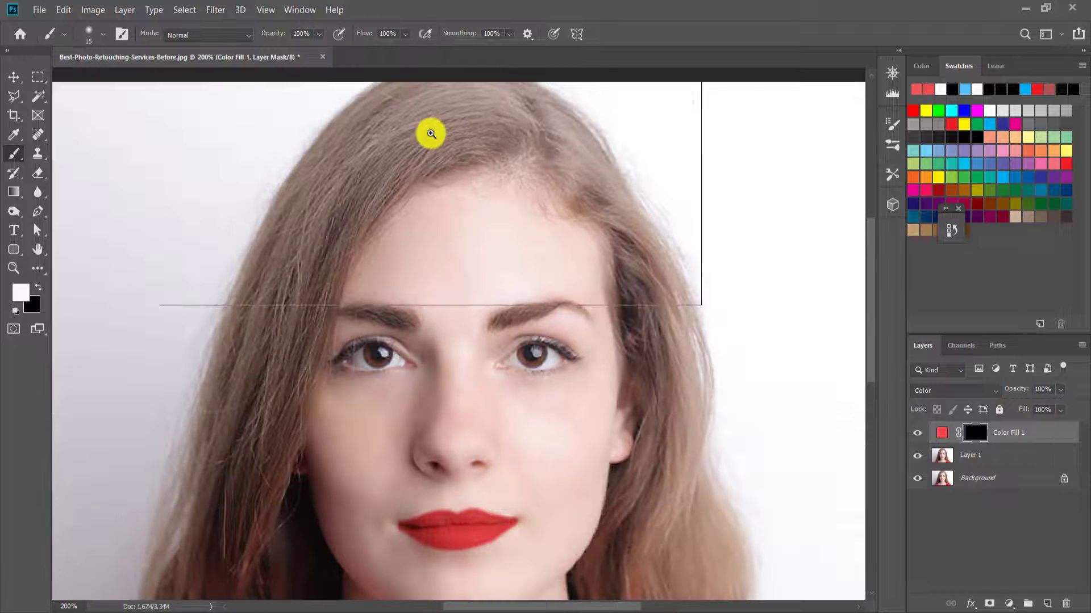
left_click(450, 127)
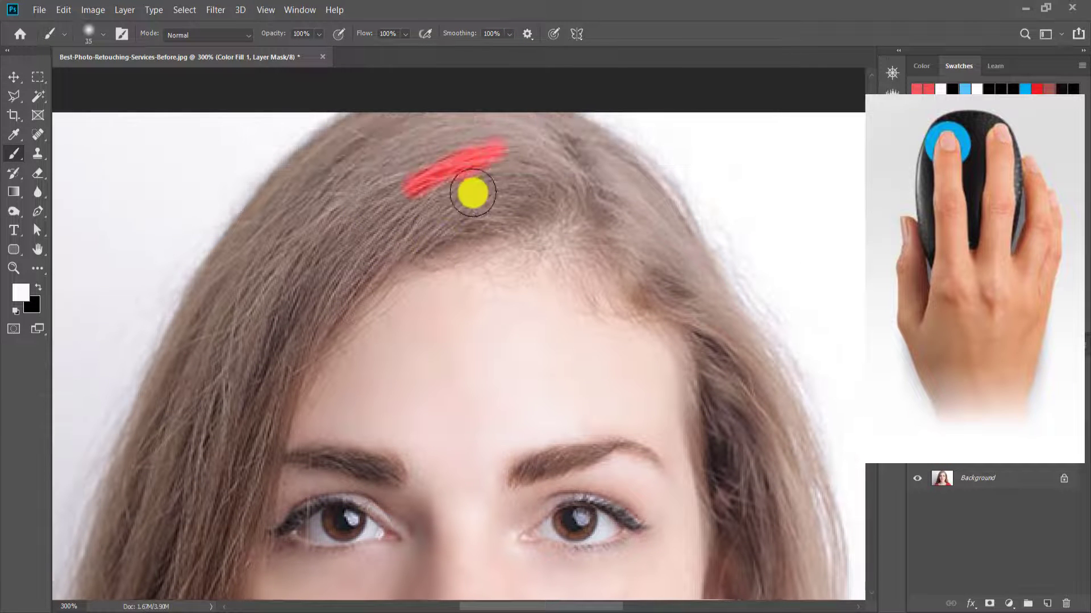
mouse_move(472, 193)
left_mouse_down()
mouse_move(261, 256)
mouse_move(364, 167)
mouse_move(318, 279)
mouse_move(530, 144)
mouse_move(440, 112)
left_mouse_up()
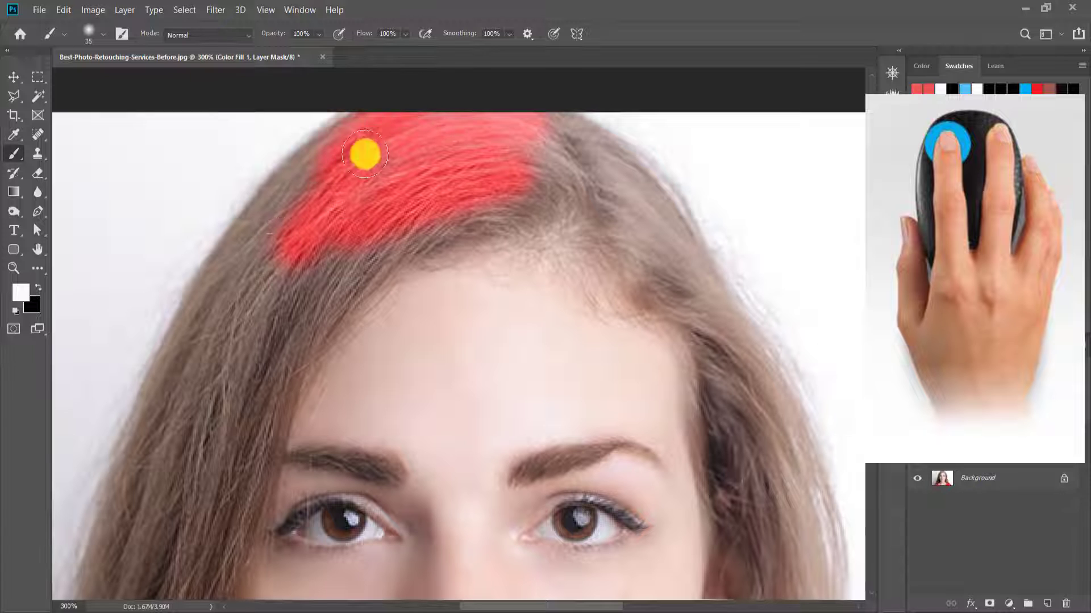
left_click_drag(365, 154, 275, 201)
key("space")
left_click_drag(279, 291, 385, 256)
mouse_move(402, 219)
left_mouse_down()
mouse_move(351, 264)
mouse_move(456, 207)
mouse_move(368, 253)
left_mouse_up()
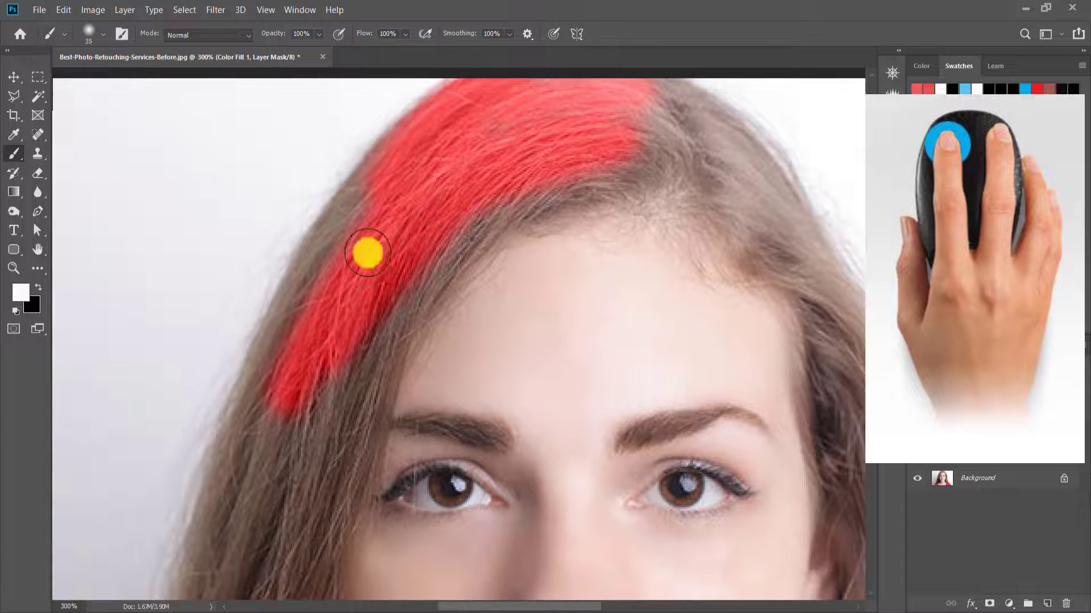
Reveal the red tint on the long hair beside the face on the image's left, down to about nose level
key("space")
left_click_drag(305, 332, 399, 151)
left_click_drag(331, 233, 268, 438)
key("space")
mouse_move(368, 304)
left_mouse_down()
mouse_move(270, 443)
mouse_move(247, 520)
left_mouse_up()
mouse_move(455, 199)
left_mouse_down()
mouse_move(506, 231)
mouse_move(394, 304)
mouse_move(364, 347)
mouse_move(316, 470)
left_mouse_up()
key("space")
left_click_drag(383, 255, 457, 95)
left_click_drag(418, 233, 345, 486)
left_click_drag(358, 275, 264, 495)
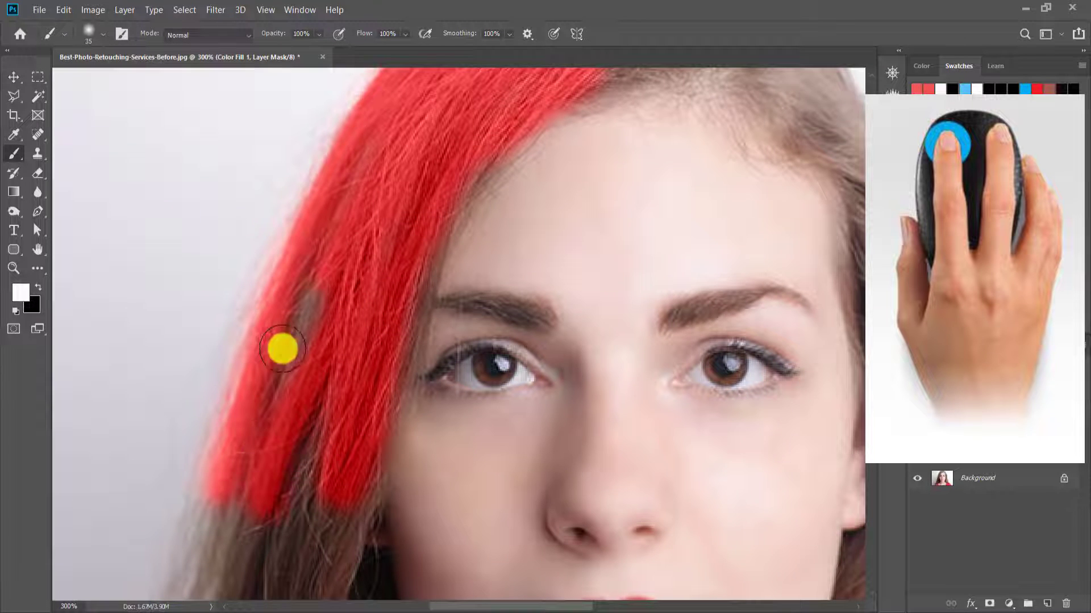
Fill the gaps between the tinted strands on the image's left and extend the mask painting to the hair ends and outer edge
left_click_drag(282, 349, 300, 427)
key("space")
left_click_drag(353, 241, 419, 35)
left_click_drag(391, 202, 294, 483)
mouse_move(375, 335)
left_mouse_down()
mouse_move(333, 462)
mouse_move(392, 253)
mouse_move(312, 475)
left_mouse_up()
key("space")
key("space")
mouse_move(378, 329)
left_mouse_down()
mouse_move(476, 132)
mouse_move(487, 348)
mouse_move(502, 372)
mouse_move(216, 505)
mouse_move(229, 448)
mouse_move(438, 273)
mouse_move(263, 448)
mouse_move(422, 251)
mouse_move(463, 330)
left_mouse_up()
key("space")
mouse_move(402, 384)
left_mouse_down()
mouse_move(510, 263)
mouse_move(506, 310)
mouse_move(535, 142)
mouse_move(546, 131)
mouse_move(426, 236)
mouse_move(345, 418)
mouse_move(399, 333)
left_mouse_up()
key("space")
mouse_move(426, 138)
left_mouse_down()
mouse_move(380, 381)
mouse_move(352, 393)
mouse_move(382, 306)
mouse_move(345, 401)
left_mouse_up()
key("space")
mouse_move(485, 280)
left_mouse_down()
mouse_move(510, 328)
mouse_move(570, 171)
mouse_move(554, 235)
left_mouse_up()
key("space")
left_click_drag(550, 88, 505, 365)
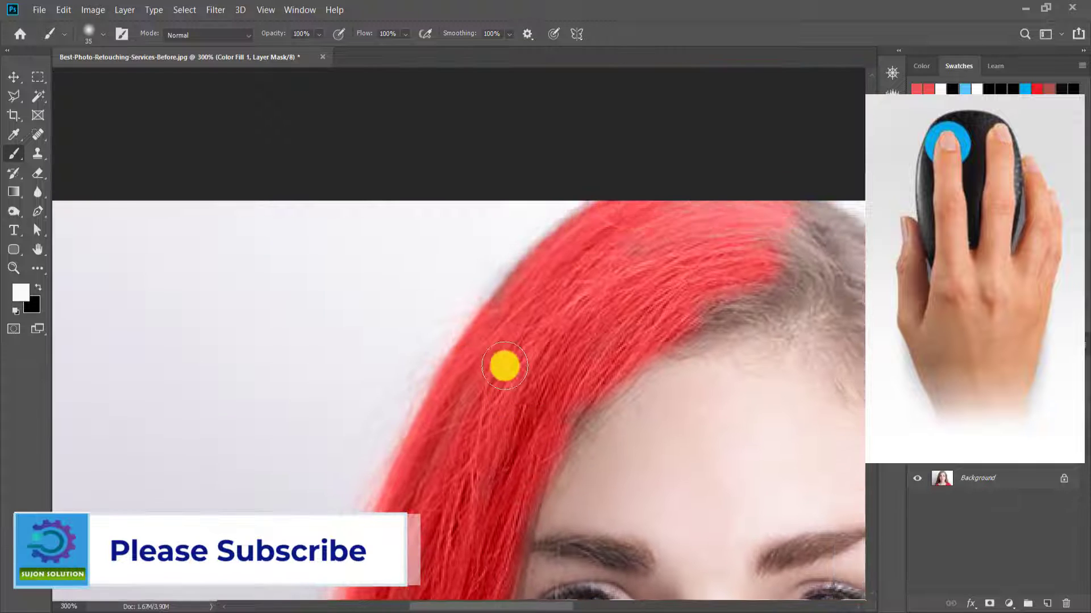
Paint the mask white over the hair parting, the hairline and the upper hair on the image's right
key("space")
mouse_move(494, 225)
left_mouse_down()
mouse_move(475, 278)
mouse_move(198, 259)
left_mouse_up()
mouse_move(278, 271)
left_mouse_down()
mouse_move(177, 366)
mouse_move(508, 262)
mouse_move(566, 349)
mouse_move(531, 331)
mouse_move(509, 348)
mouse_move(378, 358)
mouse_move(368, 287)
left_mouse_up()
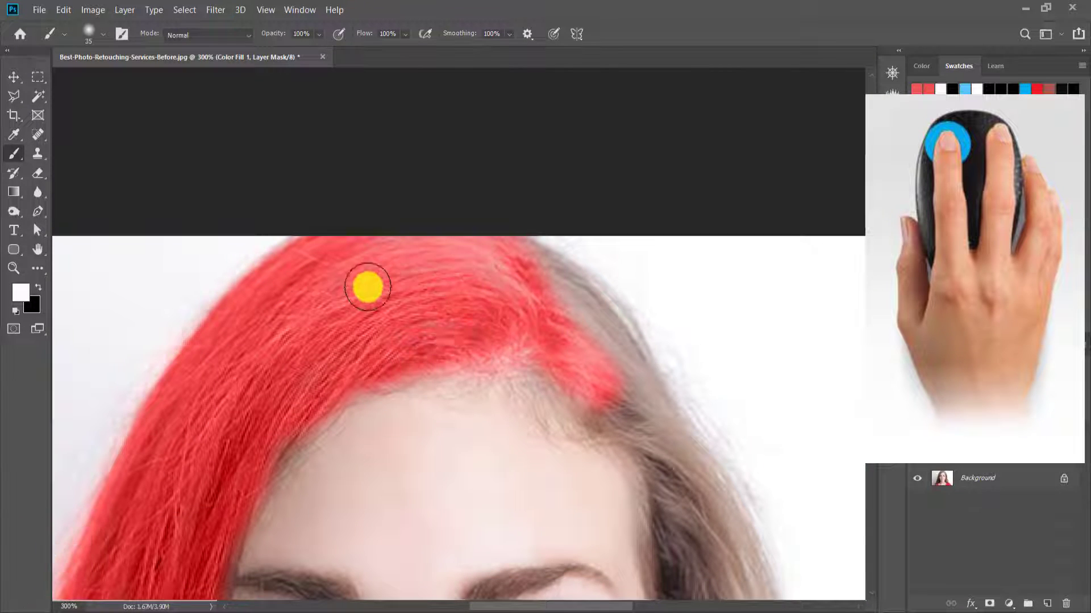
key("space")
left_click_drag(510, 333, 418, 310)
mouse_move(453, 278)
left_mouse_down()
mouse_move(436, 230)
mouse_move(552, 348)
mouse_move(485, 241)
left_mouse_up()
key("space")
mouse_move(504, 339)
left_mouse_down()
mouse_move(386, 237)
mouse_move(467, 321)
mouse_move(435, 301)
mouse_move(456, 316)
mouse_move(490, 313)
mouse_move(537, 419)
mouse_move(517, 355)
left_mouse_up()
key("space")
left_click_drag(446, 227, 402, 95)
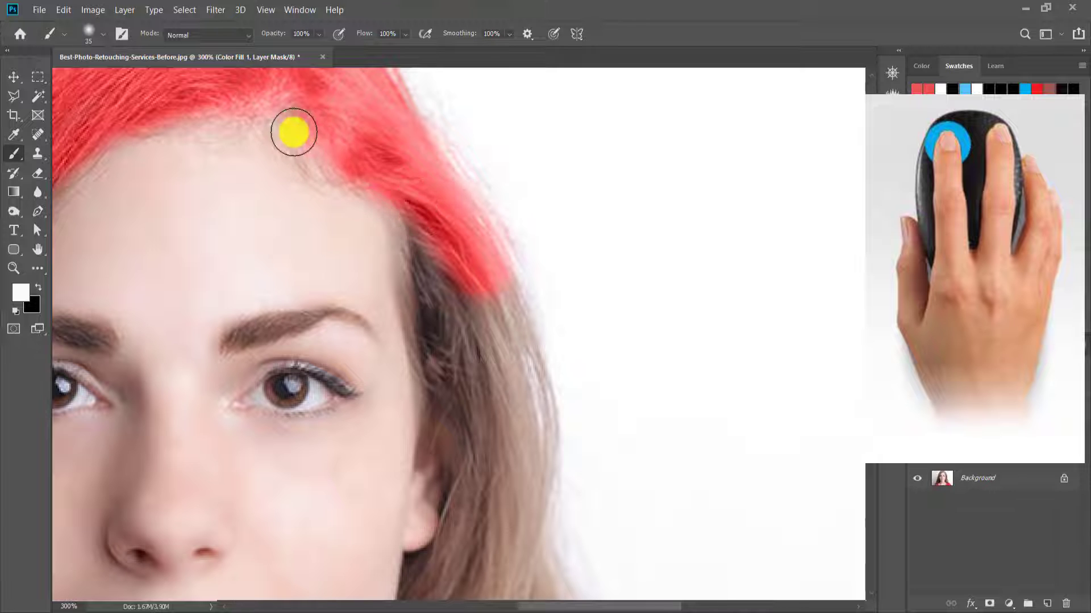
mouse_move(294, 132)
left_mouse_down()
mouse_move(410, 192)
mouse_move(479, 326)
mouse_move(434, 274)
mouse_move(481, 398)
mouse_move(425, 302)
mouse_move(431, 361)
mouse_move(467, 437)
mouse_move(484, 268)
mouse_move(521, 346)
left_mouse_up()
Reveal the red tint on the hair beside the ear and down to the shoulder on the image's right
key("space")
left_click_drag(461, 314, 423, 159)
mouse_move(489, 180)
left_mouse_down()
mouse_move(505, 296)
mouse_move(487, 369)
mouse_move(429, 258)
mouse_move(476, 323)
mouse_move(423, 278)
mouse_move(413, 287)
mouse_move(431, 325)
mouse_move(424, 403)
mouse_move(415, 391)
mouse_move(386, 434)
left_mouse_up()
left_click_drag(361, 512, 402, 404)
key("space")
left_click_drag(363, 557, 380, 389)
mouse_move(369, 363)
left_mouse_down()
mouse_move(356, 409)
mouse_move(376, 476)
mouse_move(436, 511)
mouse_move(451, 537)
mouse_move(487, 506)
mouse_move(465, 237)
mouse_move(435, 274)
mouse_move(426, 376)
mouse_move(451, 488)
mouse_move(444, 420)
mouse_move(446, 463)
mouse_move(403, 346)
mouse_move(495, 179)
mouse_move(520, 334)
mouse_move(566, 350)
mouse_move(511, 271)
mouse_move(487, 327)
mouse_move(521, 426)
mouse_move(490, 267)
mouse_move(475, 354)
mouse_move(555, 326)
mouse_move(563, 441)
mouse_move(547, 450)
mouse_move(508, 318)
mouse_move(475, 386)
mouse_move(528, 503)
left_mouse_up()
mouse_move(567, 380)
left_mouse_down()
mouse_move(553, 516)
mouse_move(659, 539)
left_mouse_up()
left_click_drag(427, 267, 431, 356)
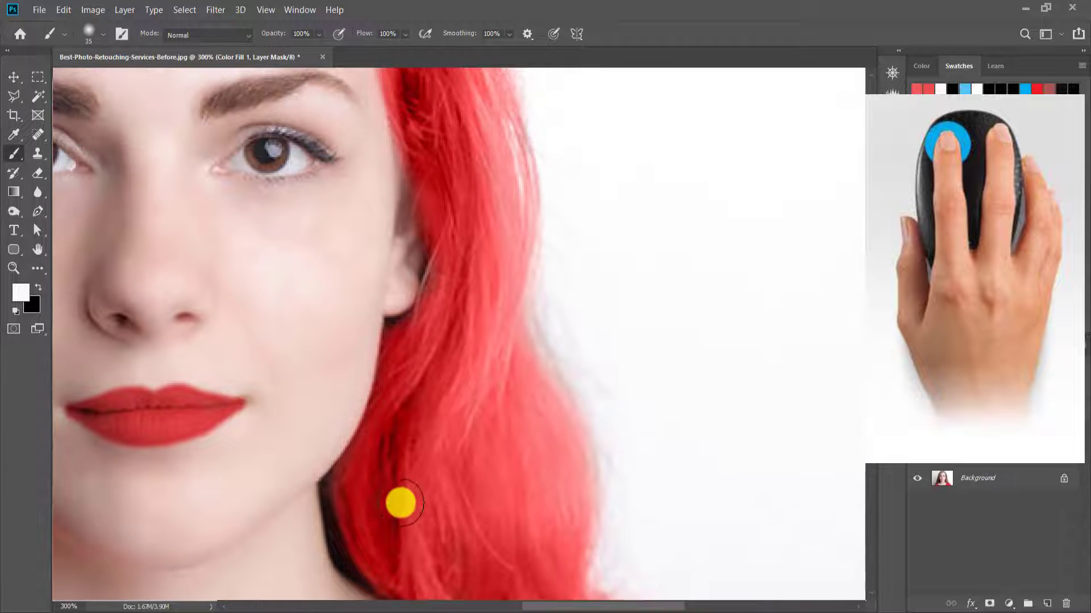
scroll(400, 503, "down", 1)
left_click_drag(479, 302, 484, 310)
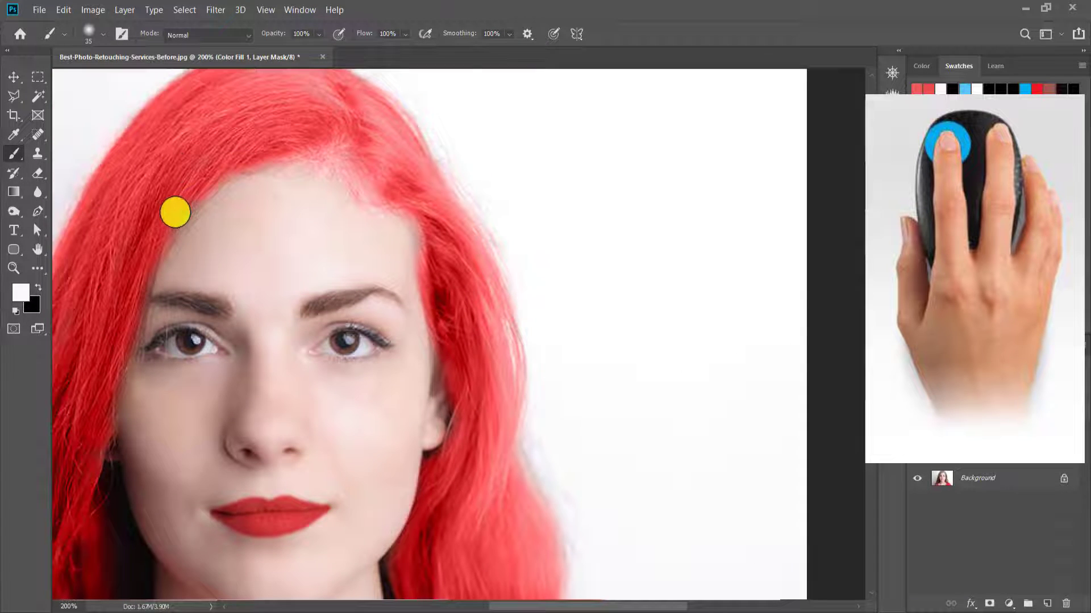
Touch up the mask along the forehead hairline and the lower hair ends on the image's left shoulder
scroll(135, 211, "down", 1)
left_click_drag(195, 173, 316, 131)
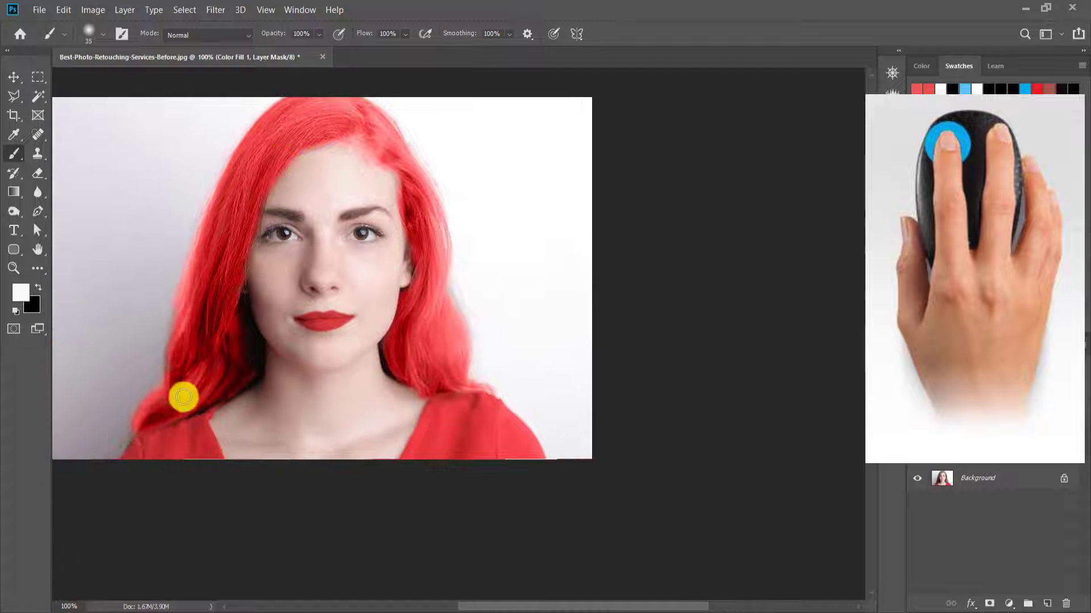
scroll(173, 394, "up", 1)
left_click(171, 394, "ctrl")
mouse_move(164, 457)
left_mouse_down()
mouse_move(268, 367)
mouse_move(155, 439)
mouse_move(177, 424)
left_mouse_up()
left_click_drag(256, 385, 234, 501)
scroll(243, 382, "down", 3)
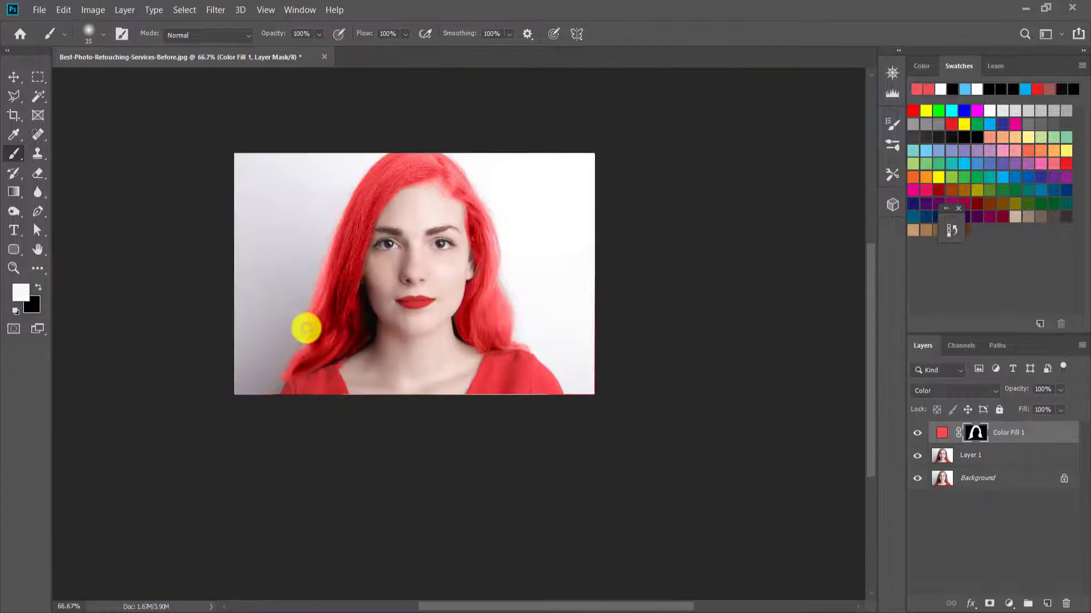
left_click(453, 157, "ctrl")
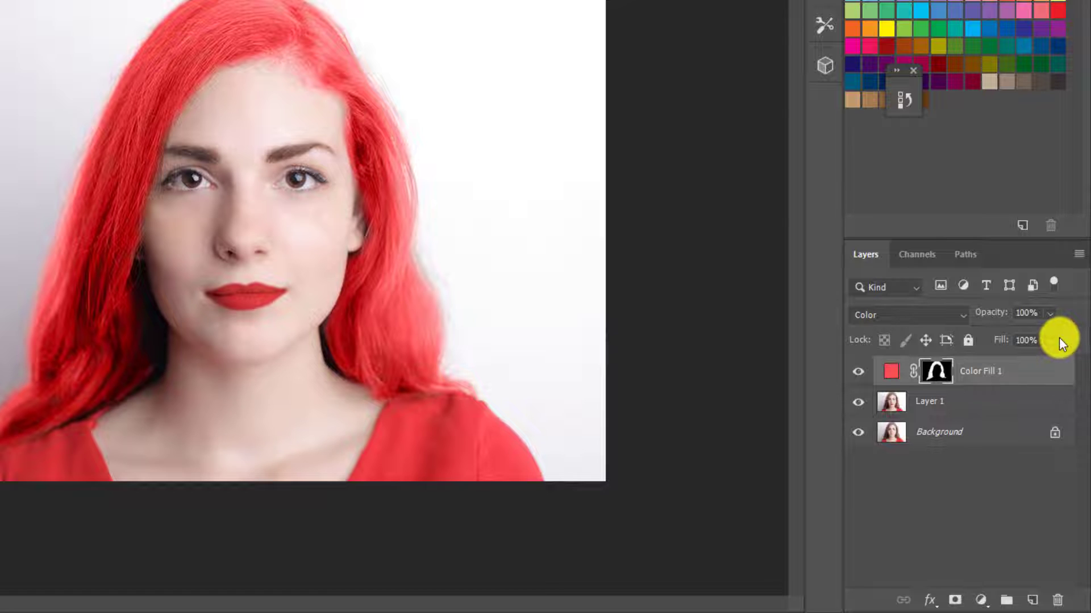
Lower the Fill of the Color Fill 1 layer to 49%
left_click(1045, 341)
left_click_drag(1057, 364, 1034, 366)
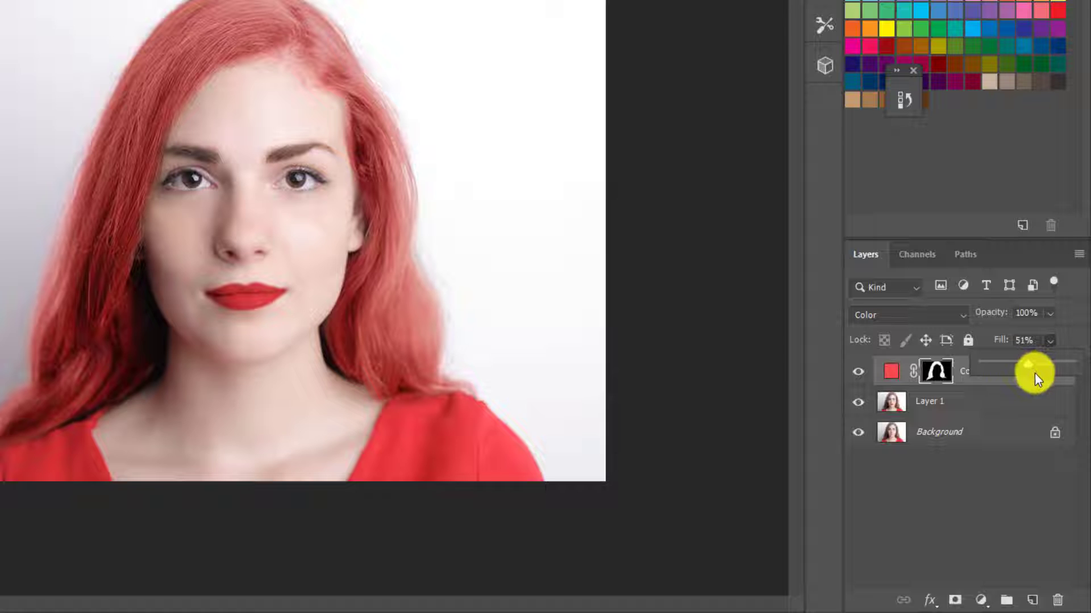
left_click_drag(1041, 366, 1032, 366)
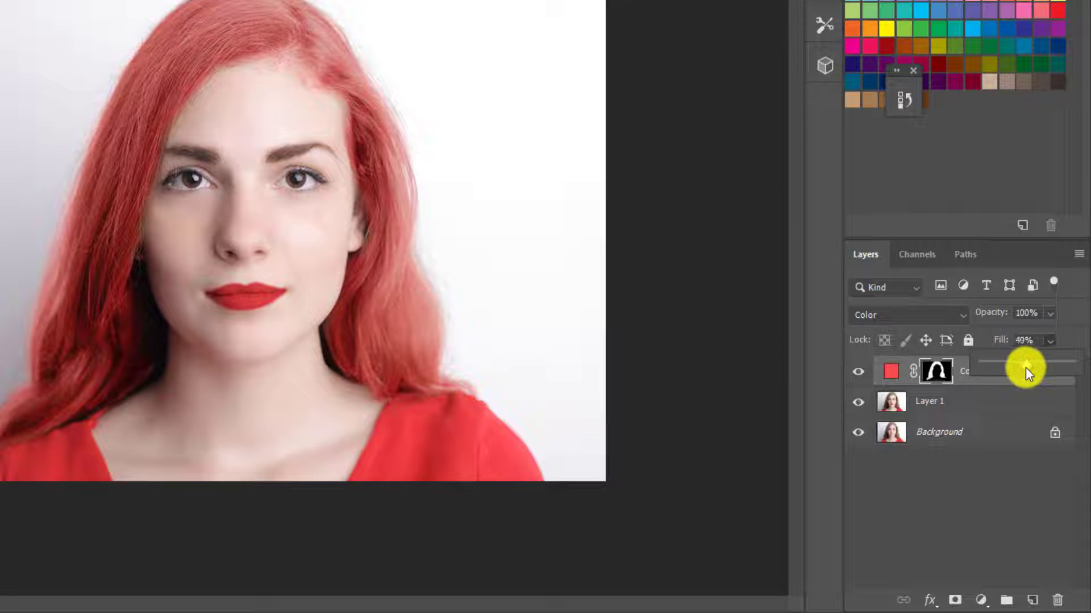
left_click(822, 334)
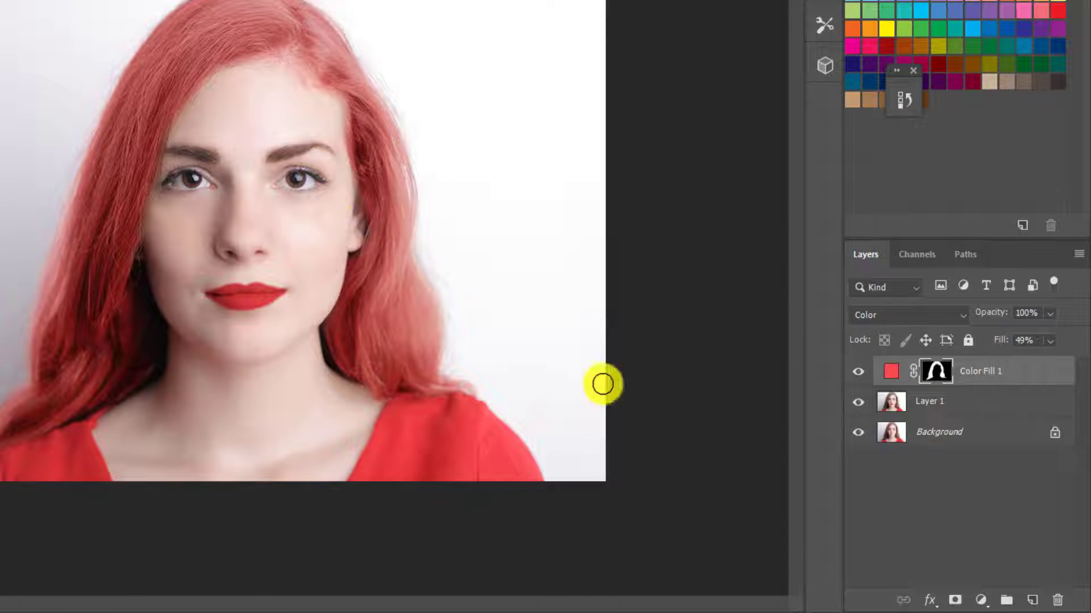
Merge the Color Fill 1 layer and Layer 1 into a single layer
left_click(954, 404, "shift")
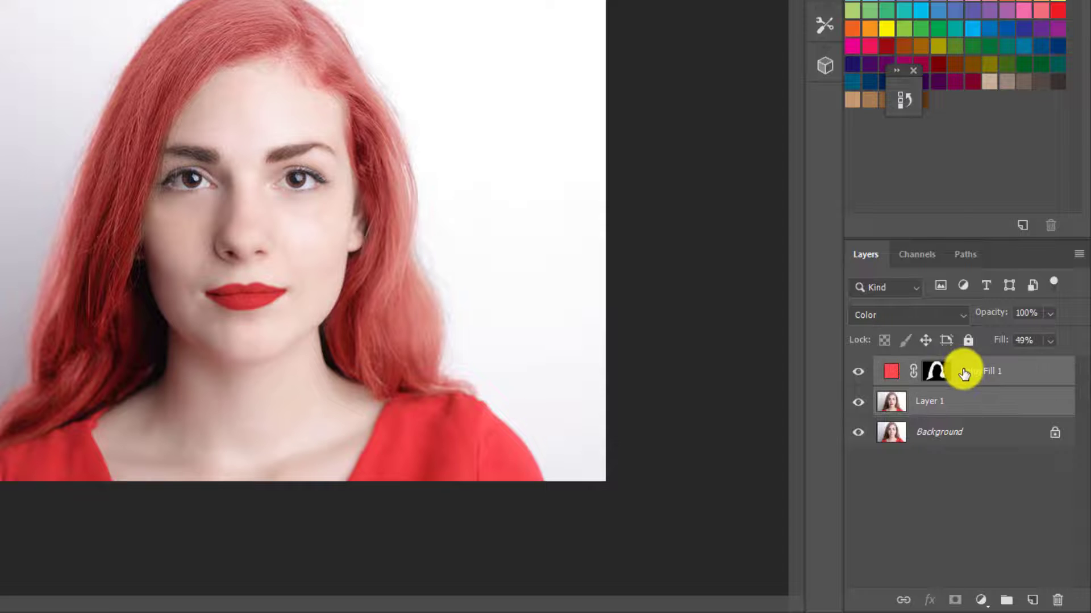
right_click(963, 370)
left_click(789, 375)
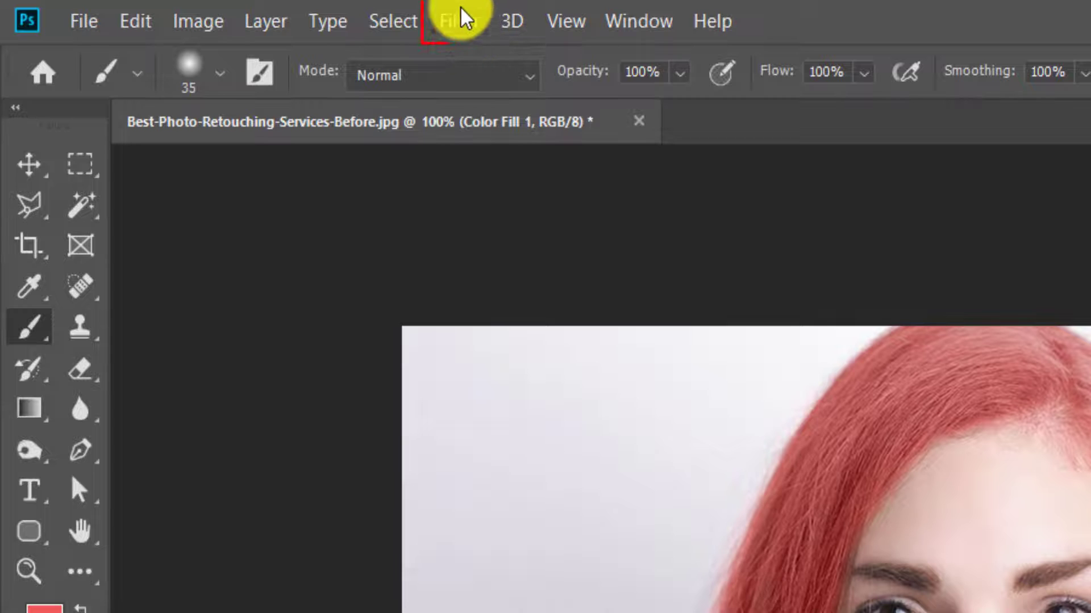
Open the Camera Raw Filter on the merged layer and set Exposure to -0.60 and Contrast to +27
left_click(466, 18)
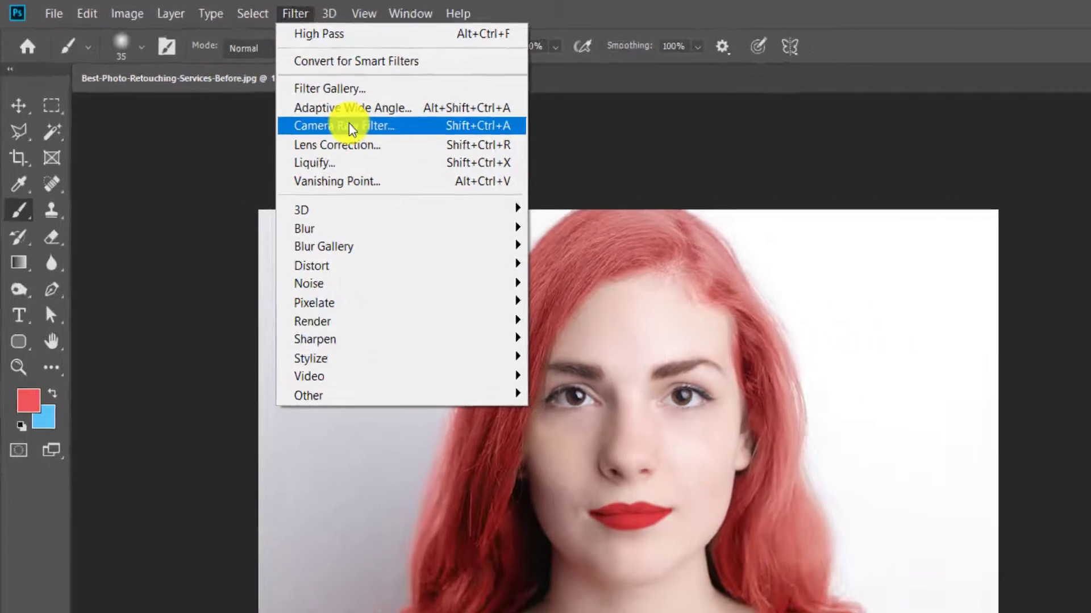
left_click(524, 194)
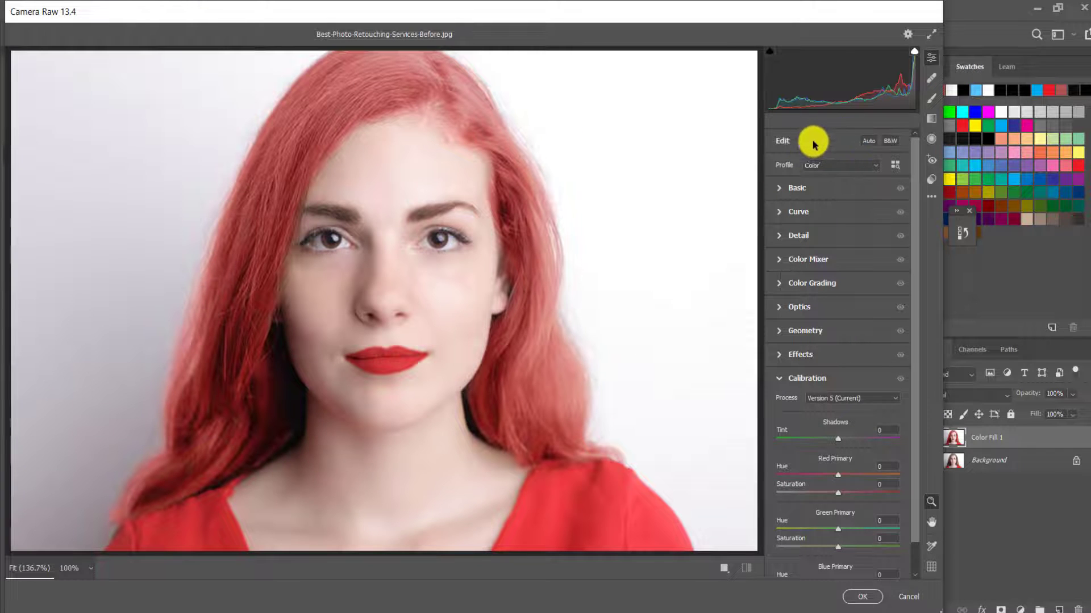
scroll(829, 196, "down", 1)
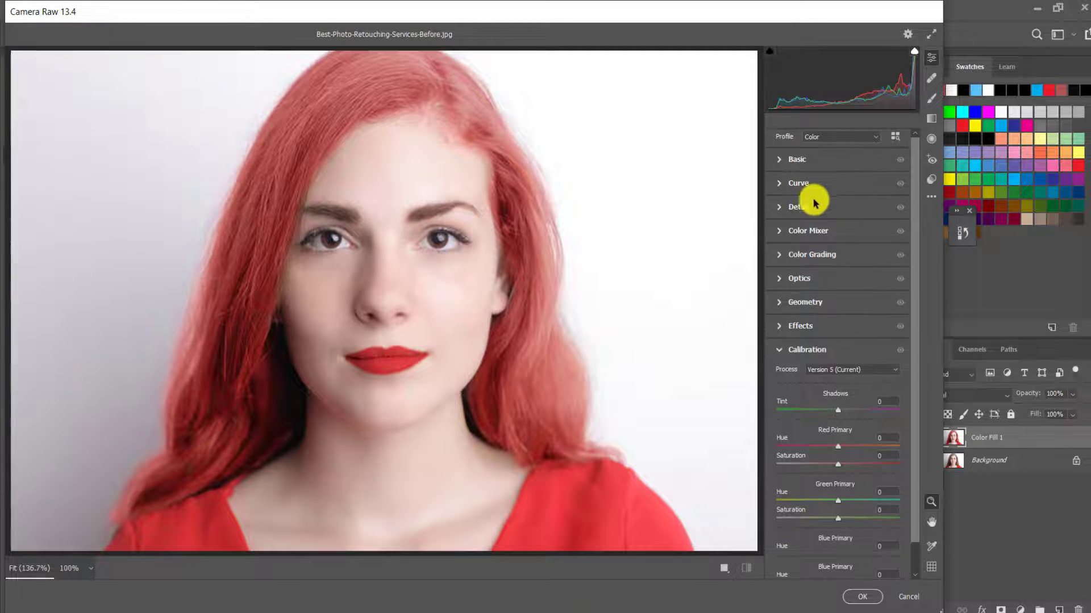
left_click(798, 162)
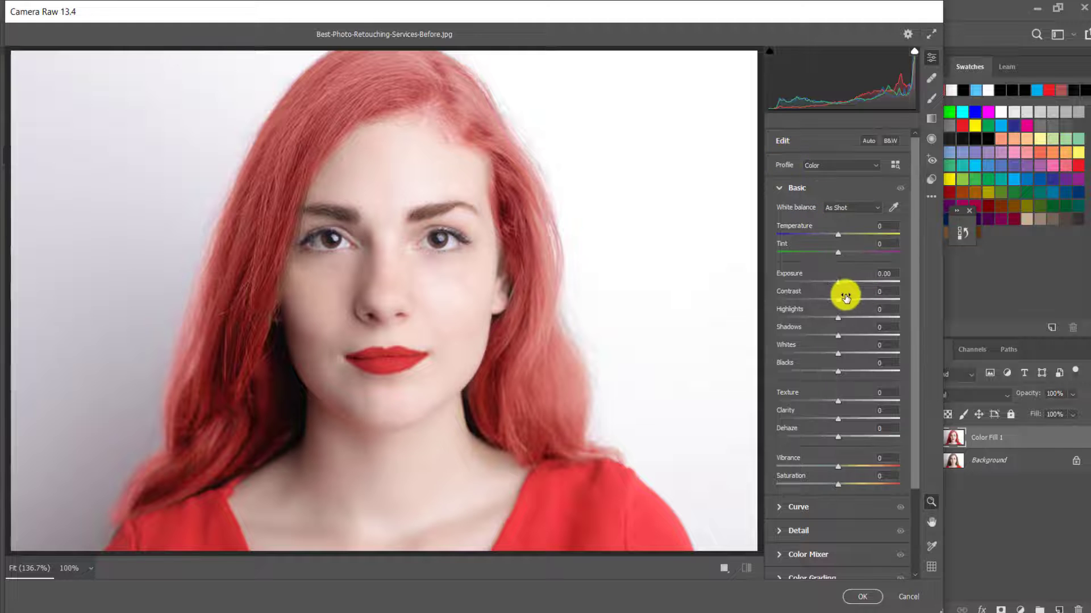
left_click_drag(841, 287, 833, 287)
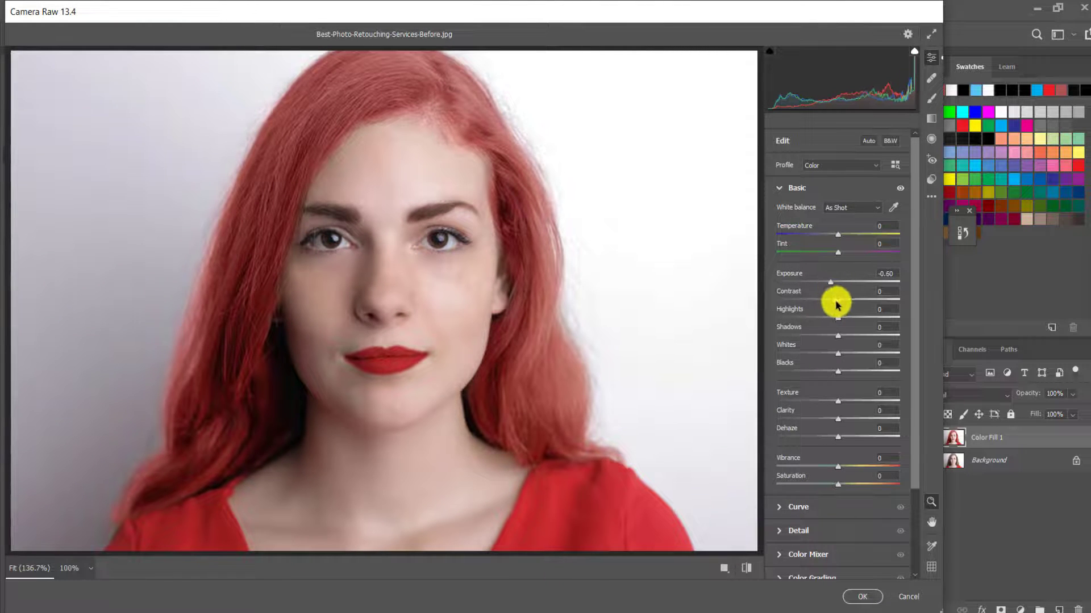
left_click_drag(826, 305, 845, 308)
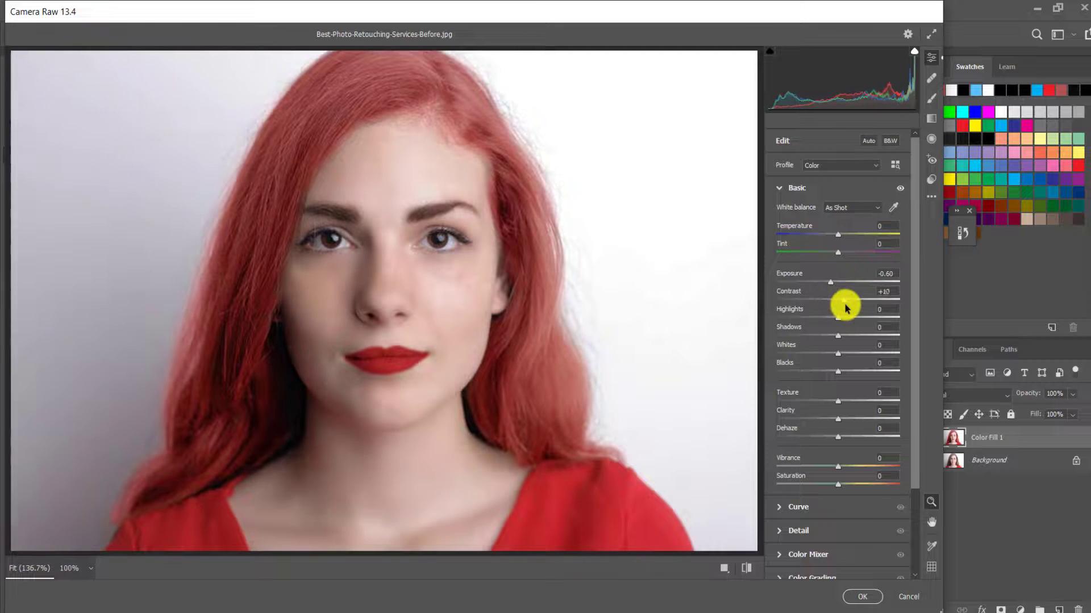
left_click(514, 312, "alt")
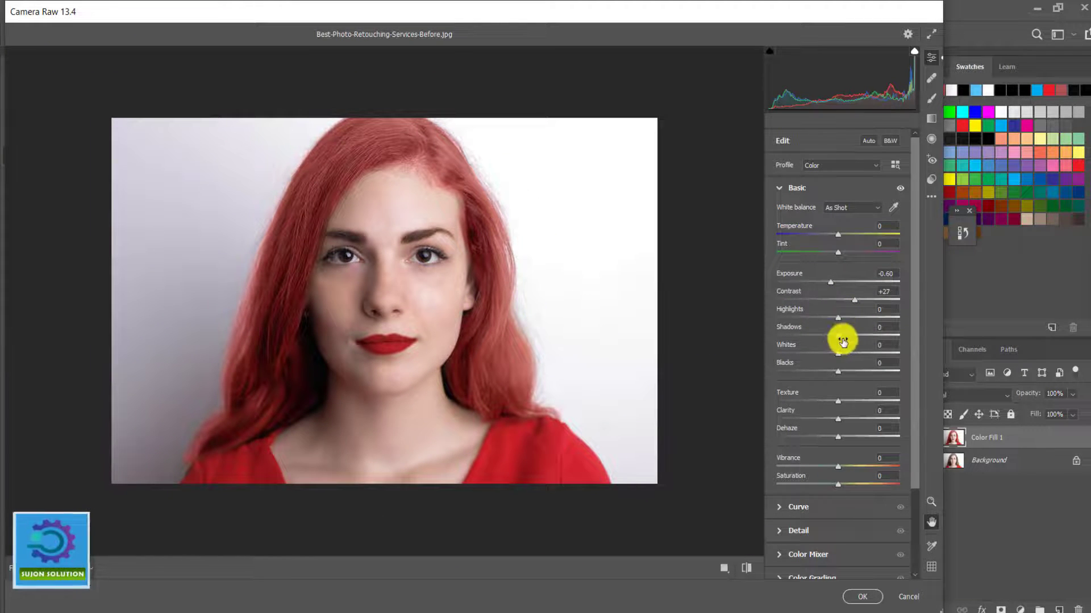
Set Highlights to +12 and Whites to -21 in the basic adjustments
mouse_move(839, 323)
left_mouse_down()
mouse_move(847, 317)
mouse_move(827, 321)
mouse_move(852, 319)
left_mouse_up()
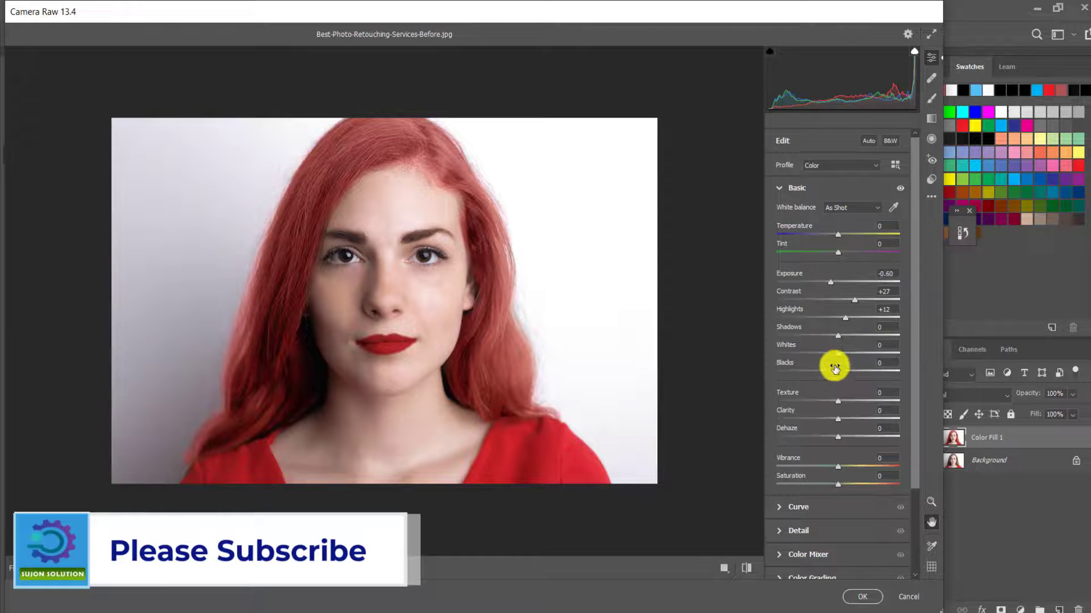
left_click_drag(839, 355, 822, 355)
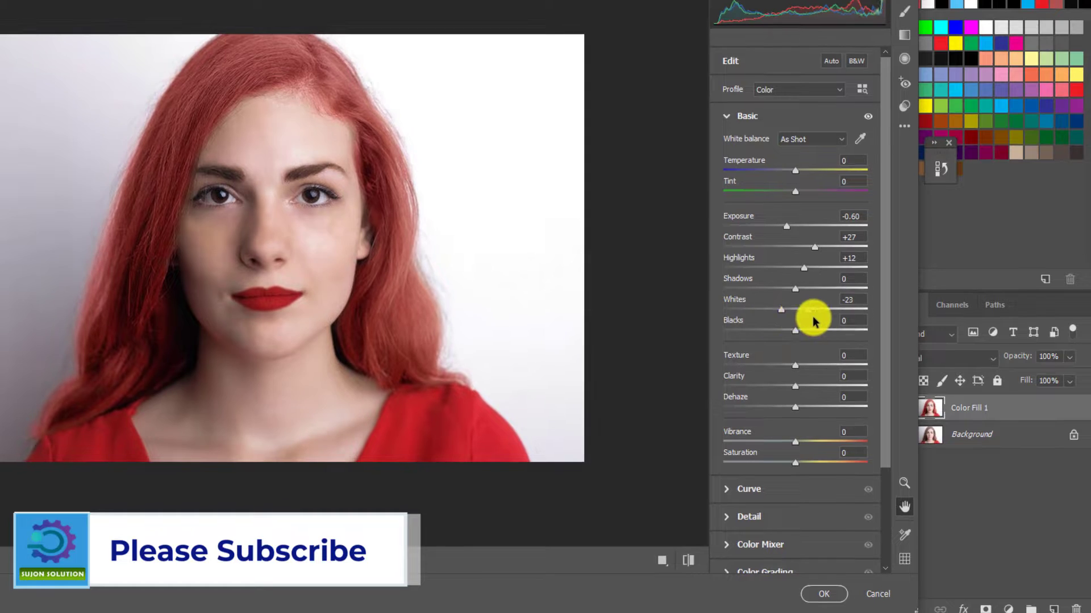
left_click_drag(813, 318, 781, 320)
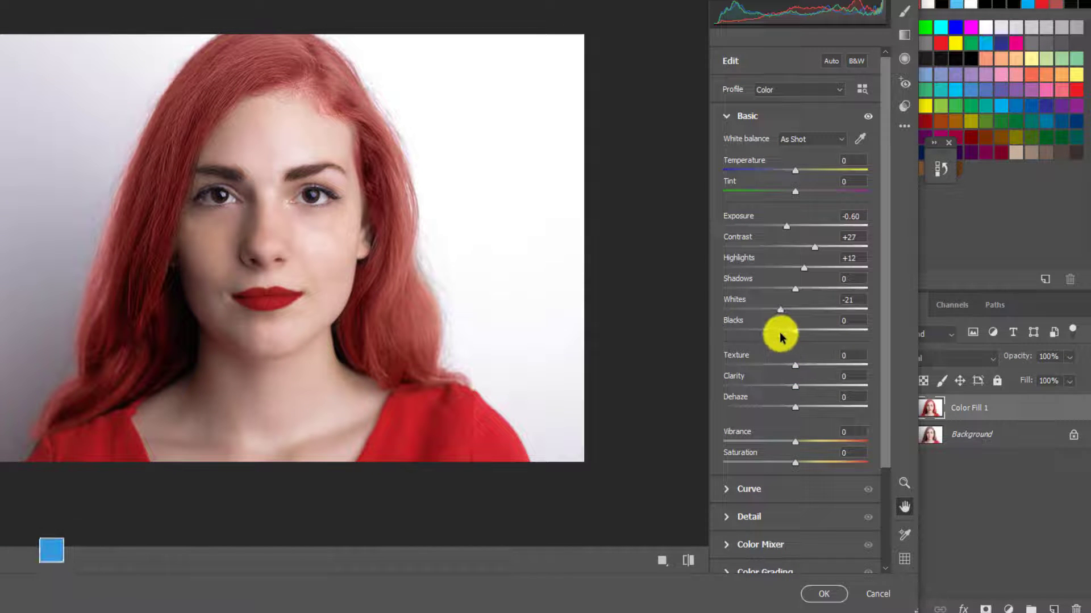
Set Blacks to -28, Texture to -72, Clarity to -8 and Dehaze to -12
left_click_drag(795, 336, 752, 370)
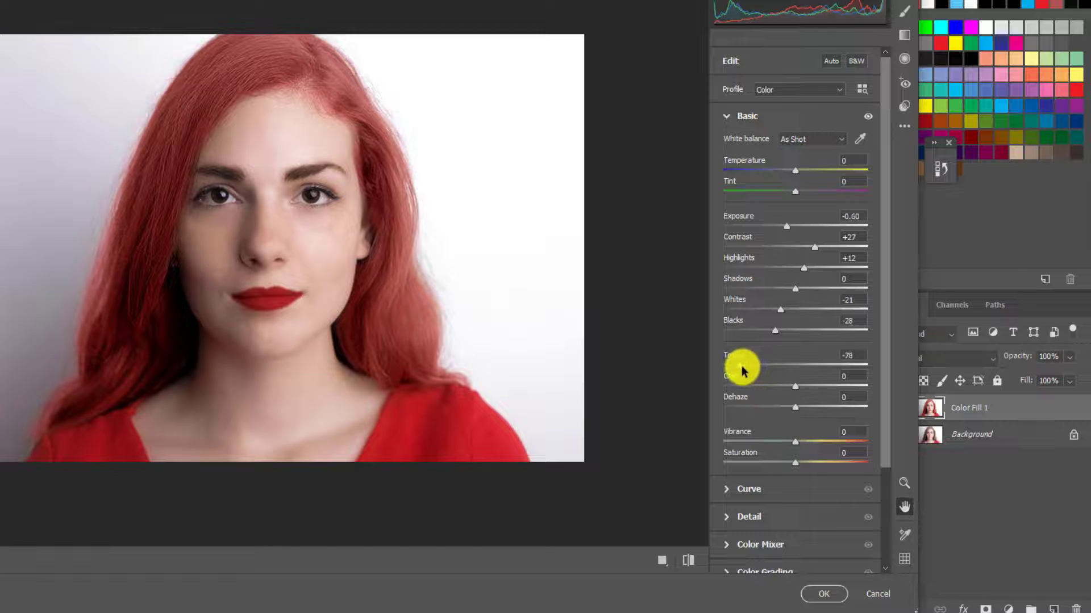
mouse_move(794, 390)
left_mouse_down()
mouse_move(769, 385)
mouse_move(811, 394)
left_mouse_up()
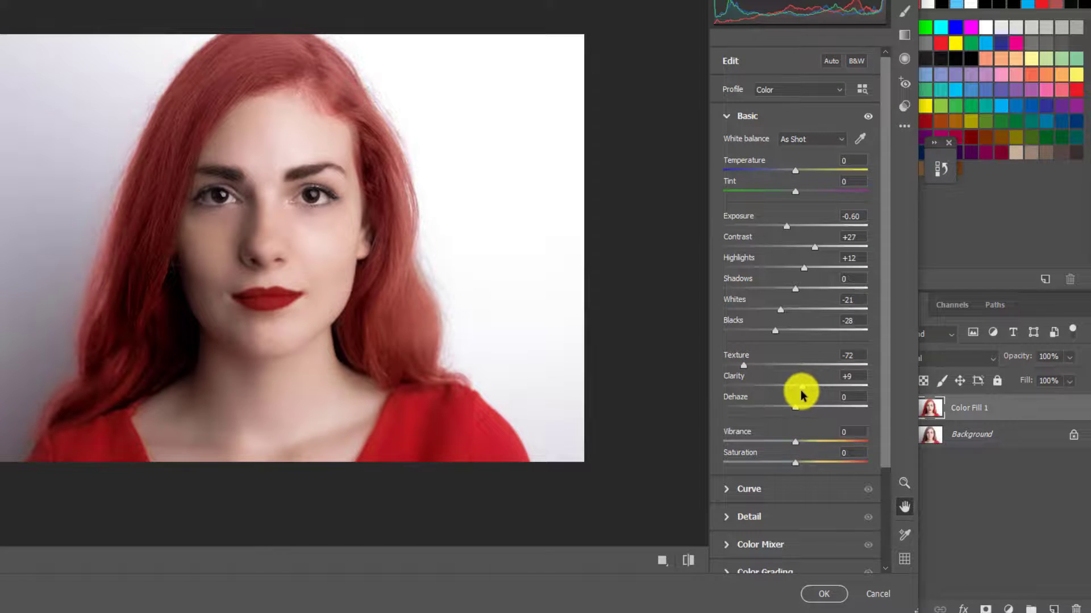
mouse_move(803, 391)
left_mouse_down()
mouse_move(786, 391)
mouse_move(796, 394)
left_mouse_up()
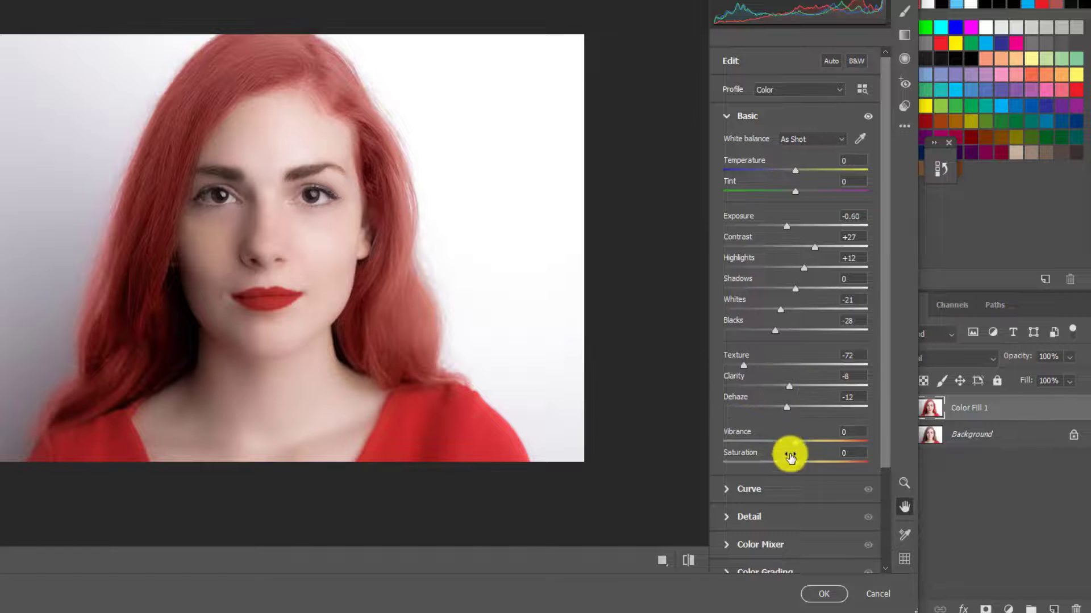
Raise Vibrance to +25 and Saturation to +14
mouse_move(793, 442)
left_mouse_down()
mouse_move(769, 441)
mouse_move(796, 447)
left_mouse_up()
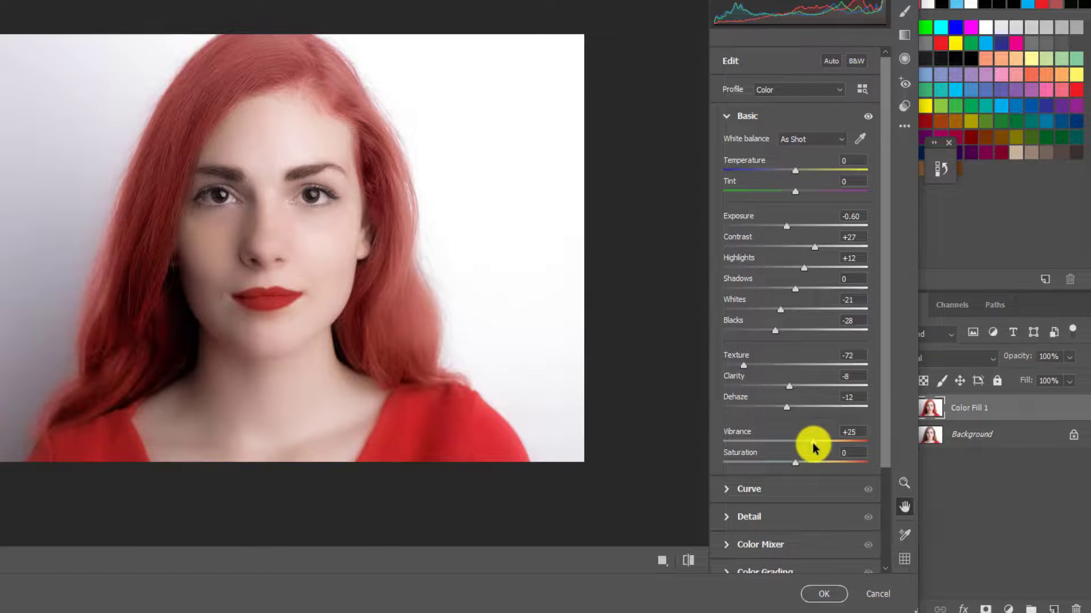
left_click_drag(785, 466, 806, 466)
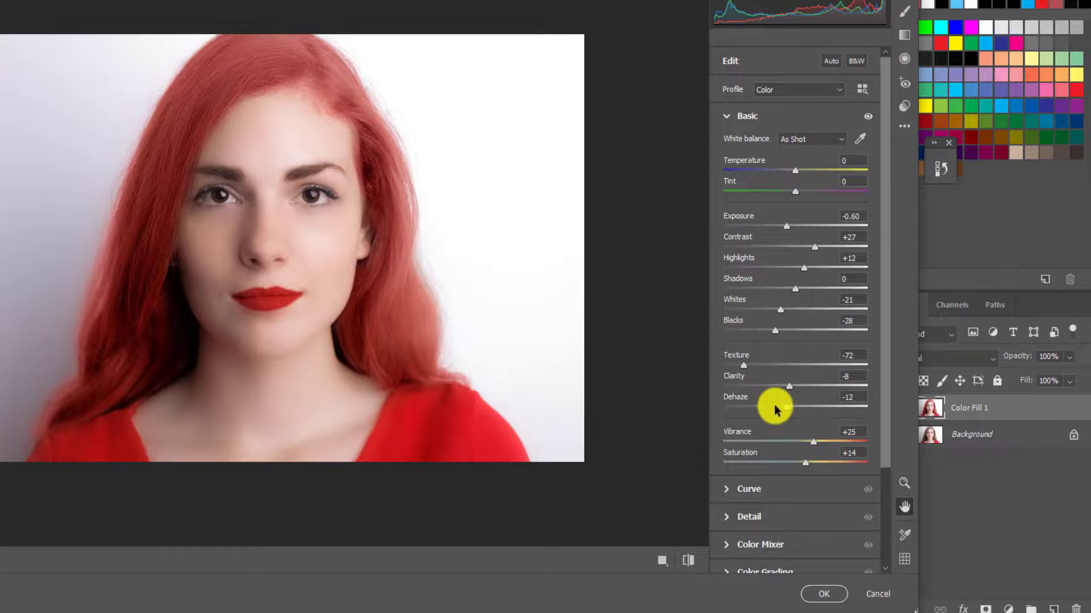
scroll(794, 508, "down", 3)
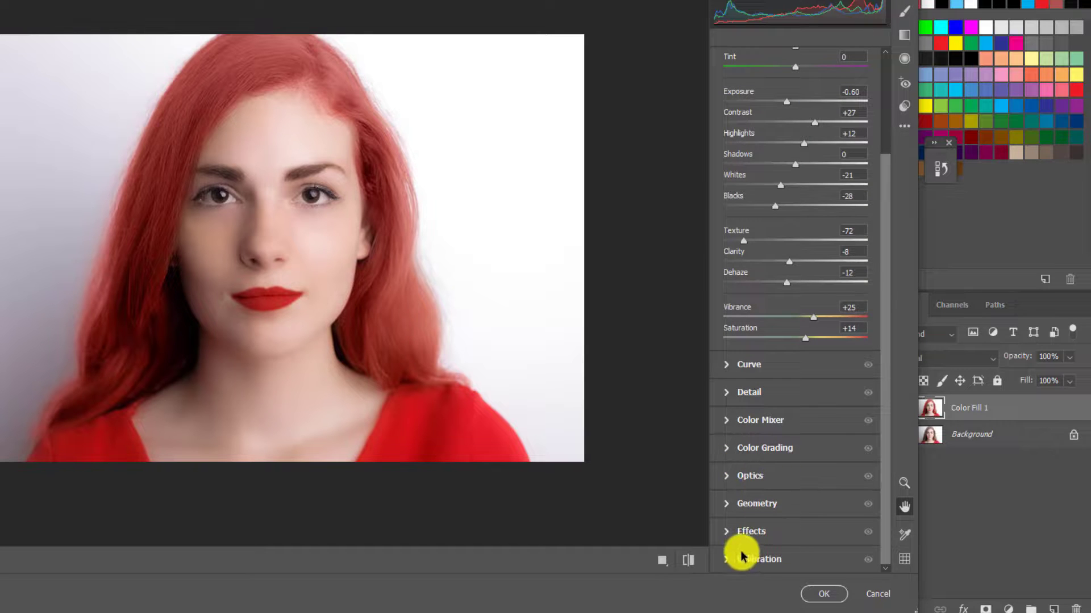
Add a Vignetting of -23 in the Effects settings with Grain kept at 0, and apply the Camera Raw Filter
left_click(745, 559)
scroll(735, 571, "down", 1)
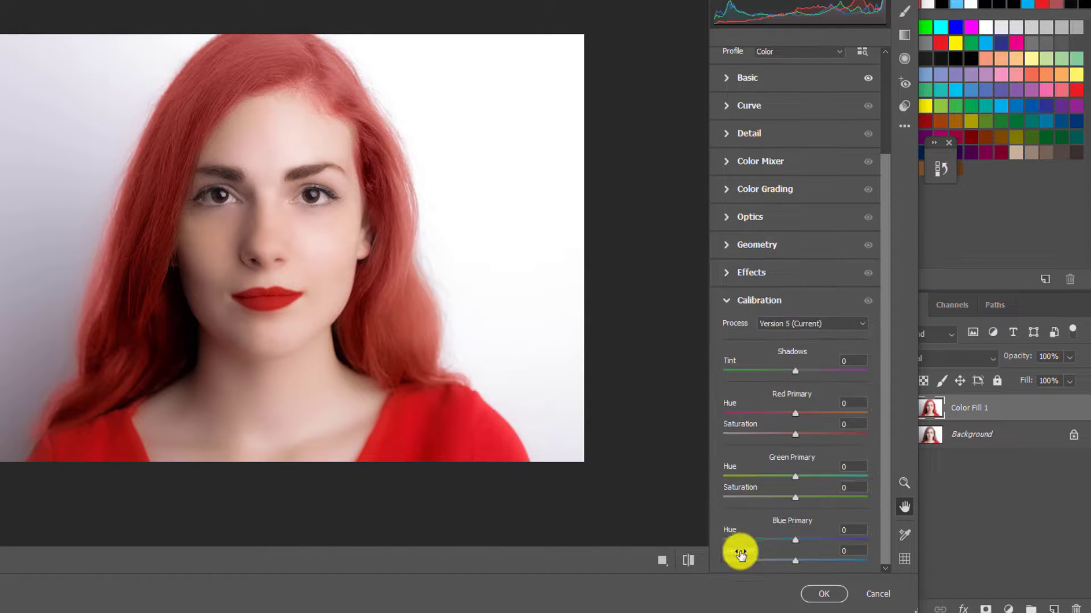
left_click(726, 294)
left_click(723, 313)
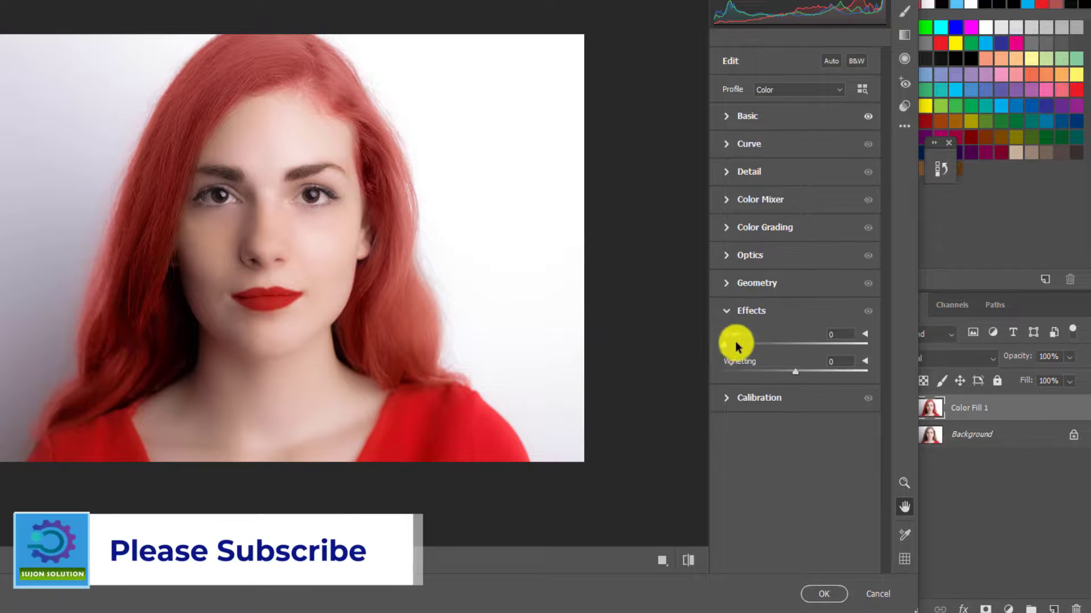
mouse_move(724, 343)
left_mouse_down()
mouse_move(759, 348)
mouse_move(718, 346)
left_mouse_up()
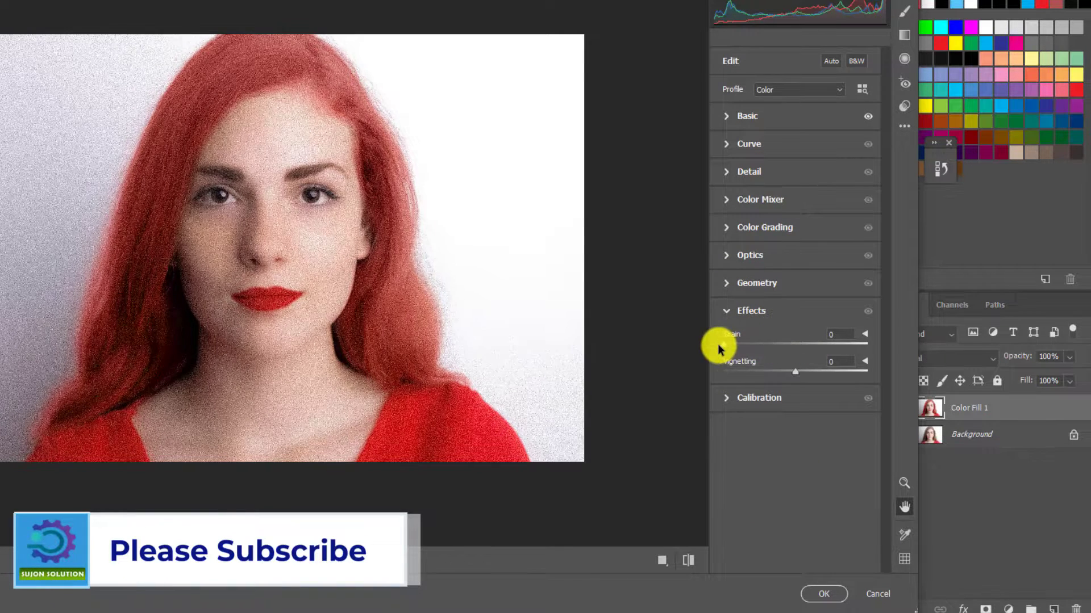
left_click_drag(792, 373, 776, 374)
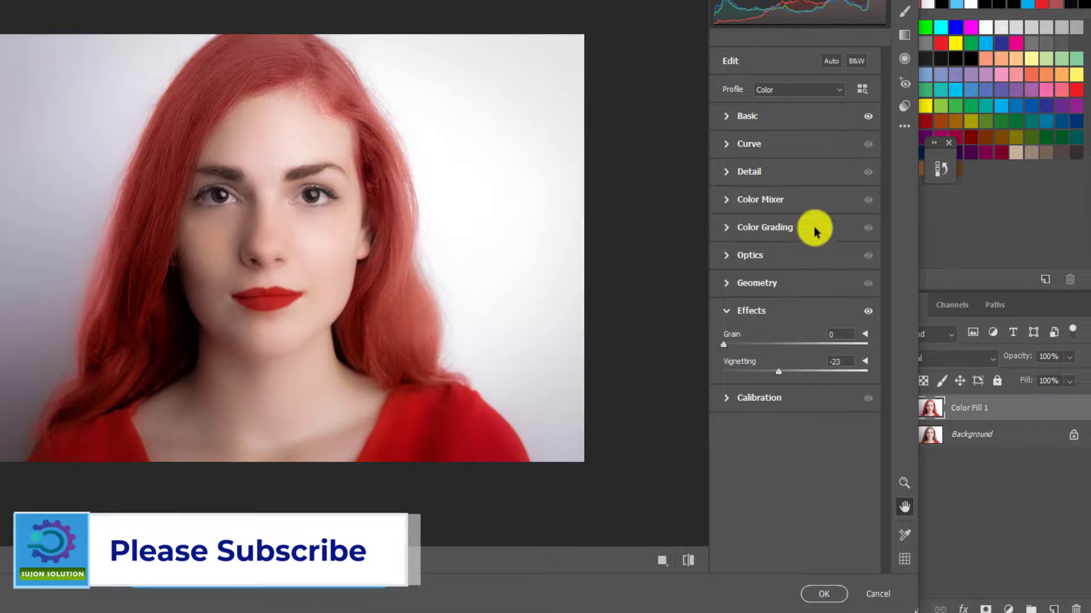
left_click(824, 594)
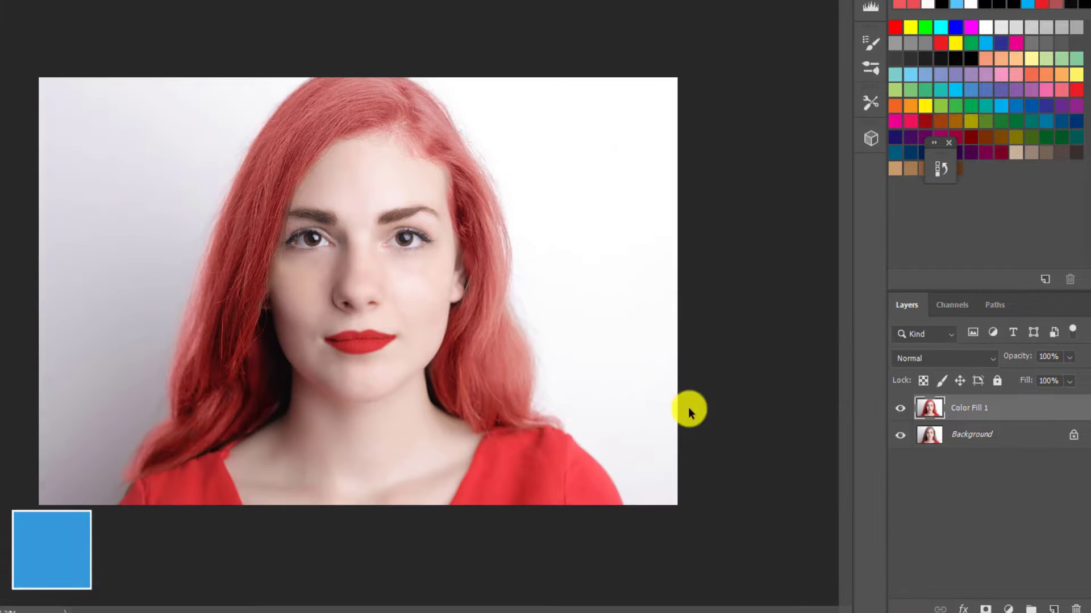
Inspect the portrait up close and at full view, toggling the Color Fill 1 layer's visibility to compare before and after
left_click(390, 226)
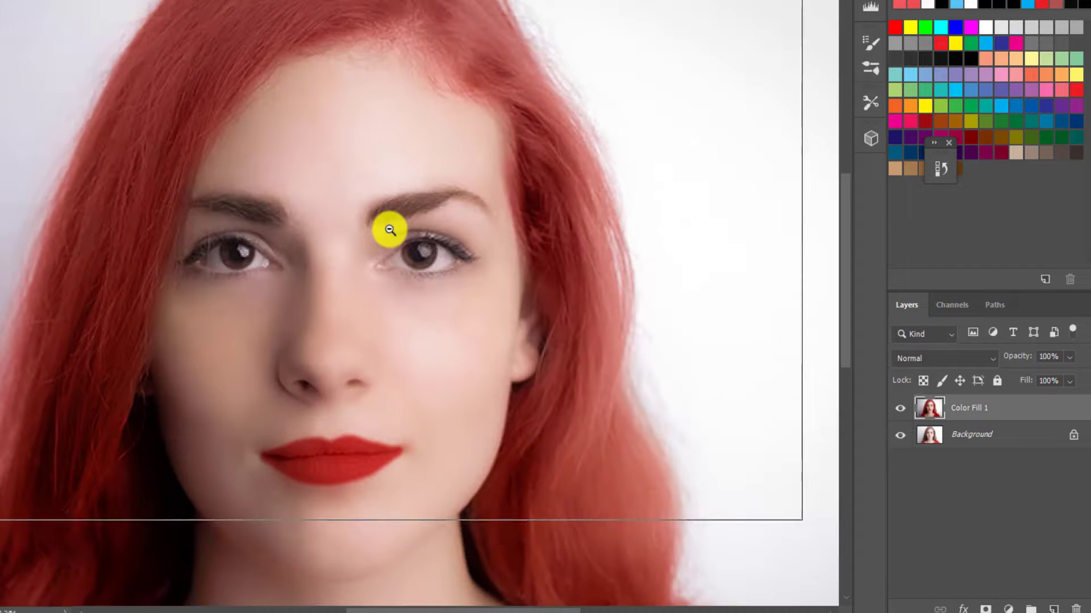
key("ctrl+0")
left_click(902, 411)
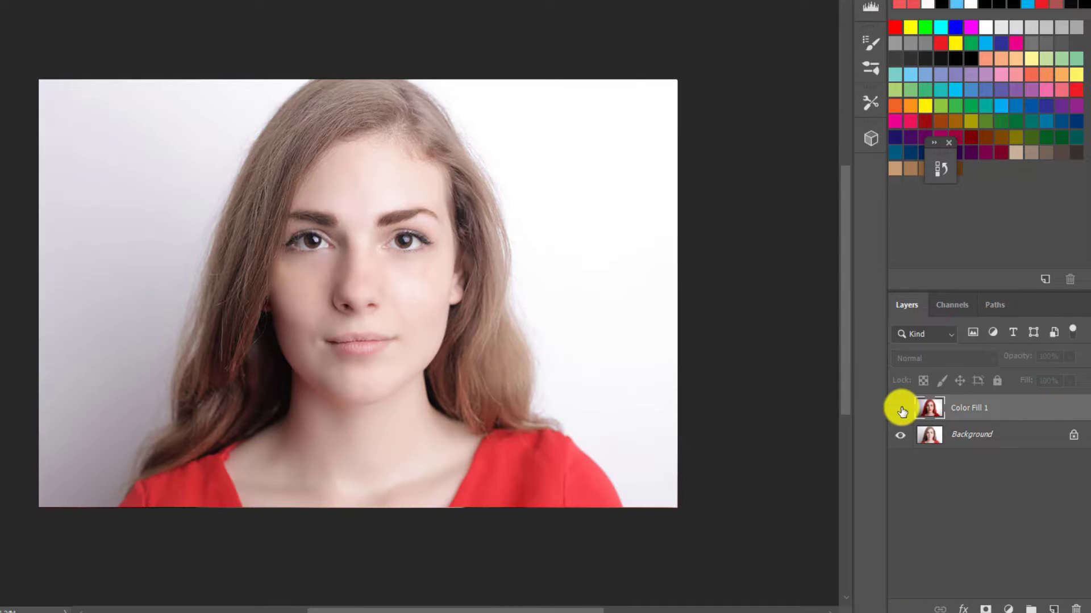
left_click(902, 411)
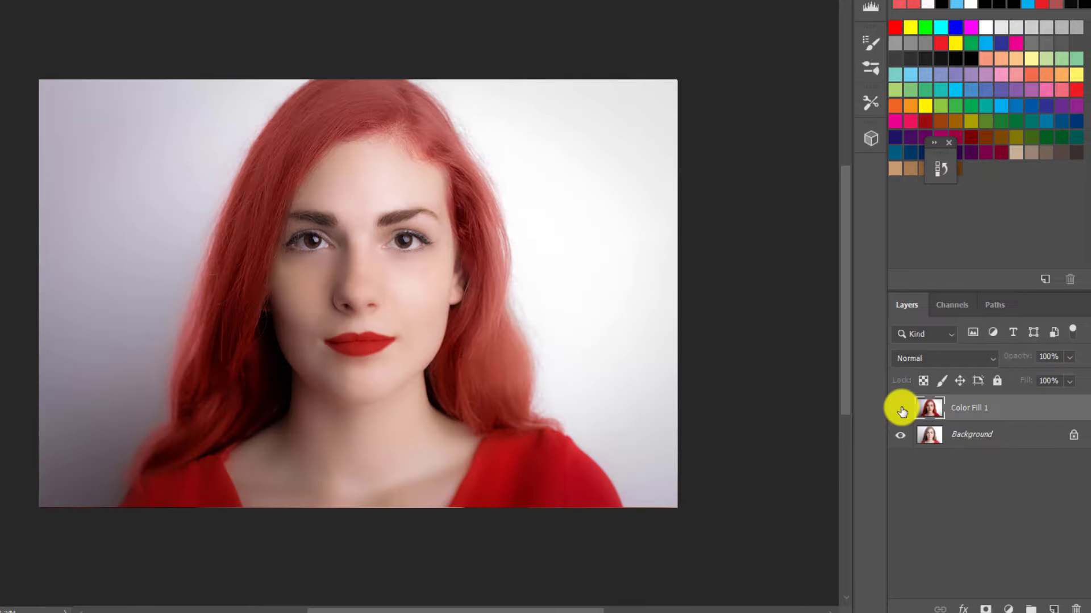
left_click(902, 412)
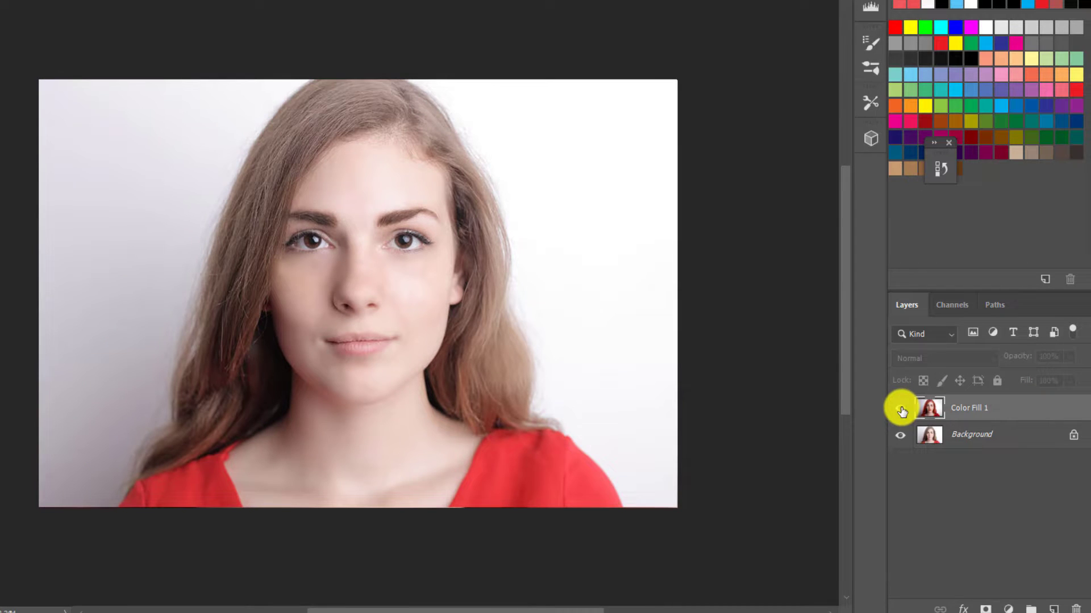
left_click(902, 411)
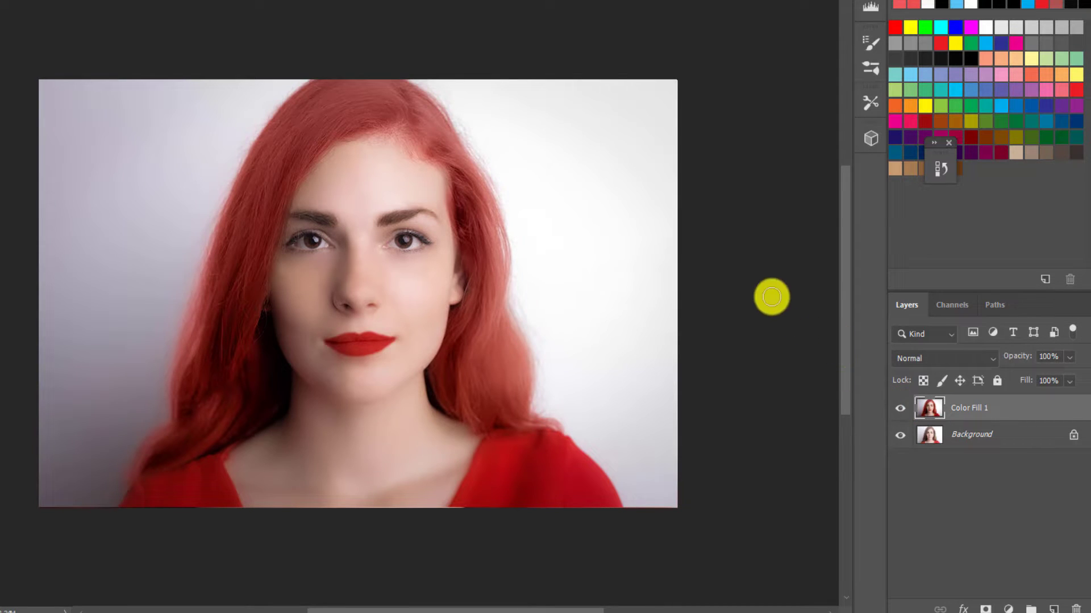